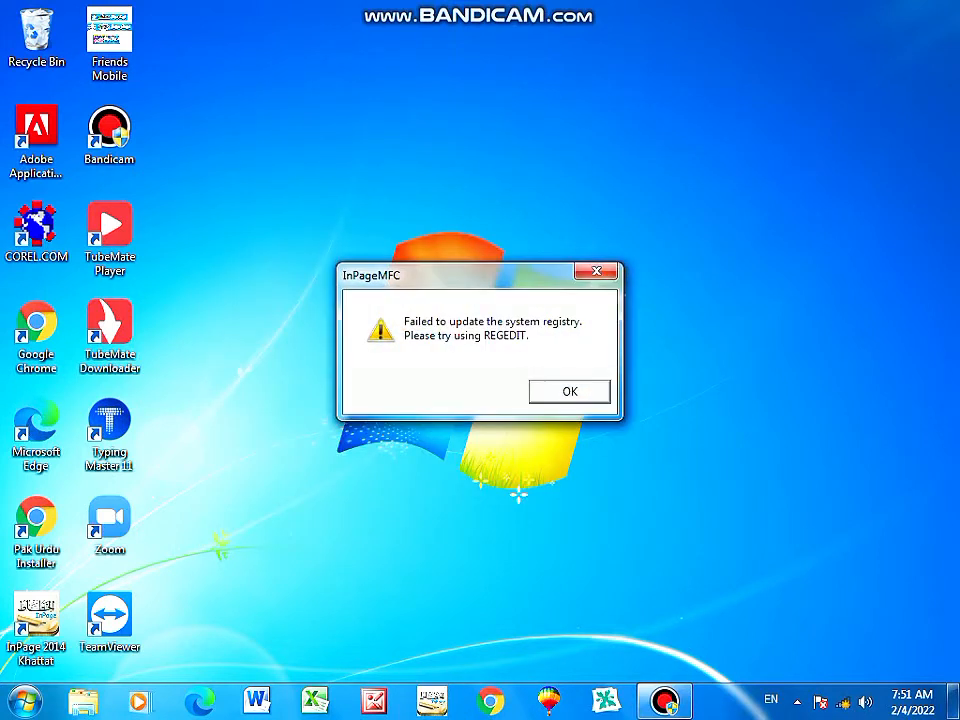
Create a new A4 portrait document with right-to-left direction in InPage and set its zoom to 200%.
{"action": "key", "text": "Return"}
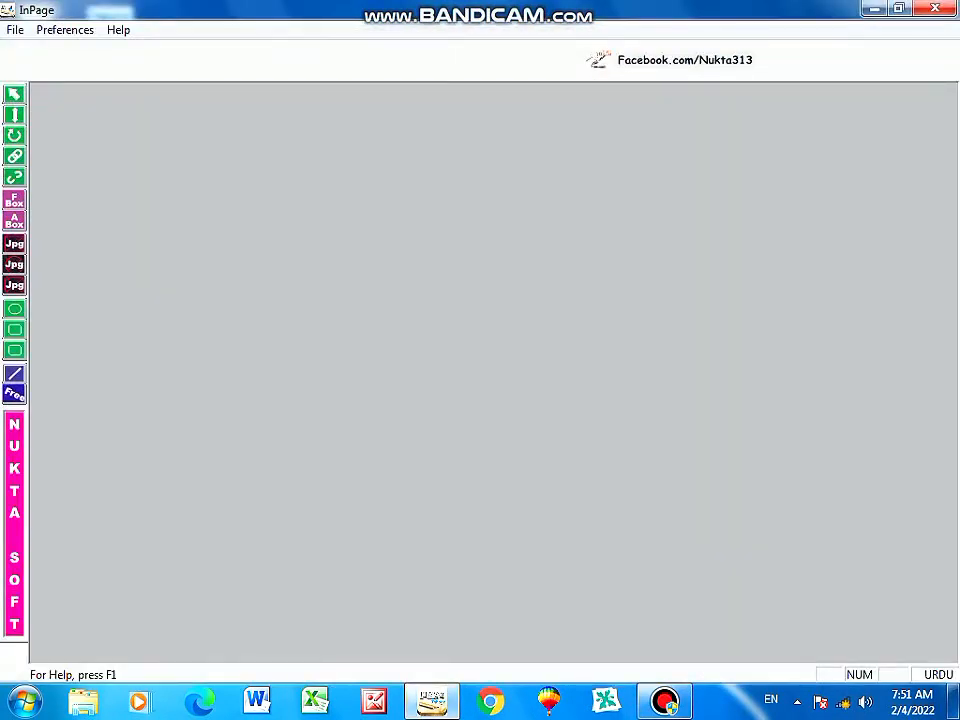
{"action": "key", "text": "super+d"}
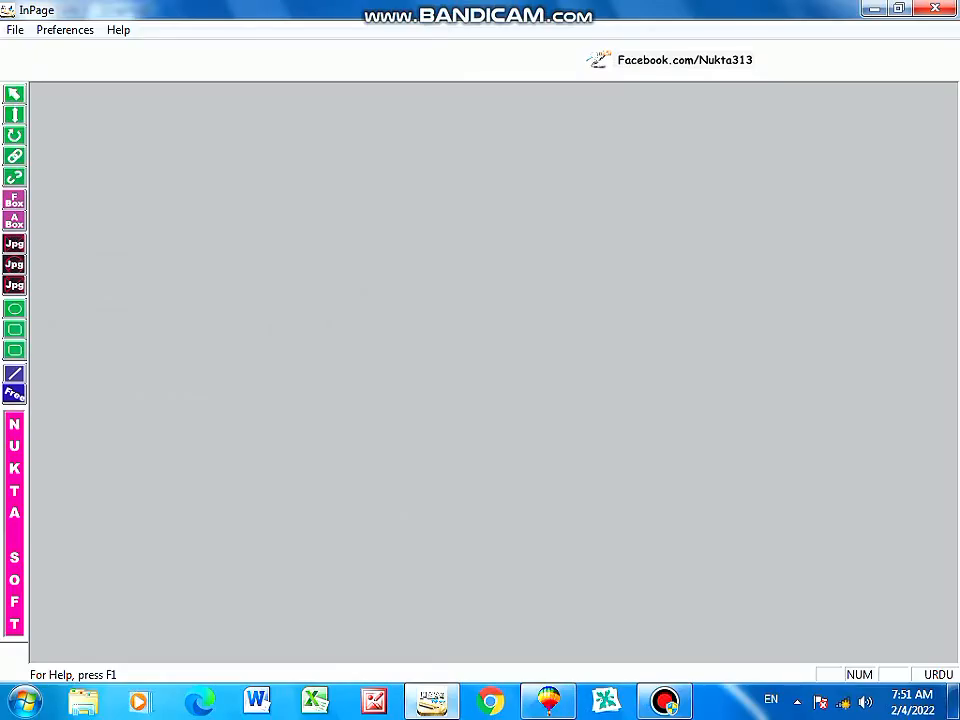
{"action": "key", "text": "ctrl+n"}
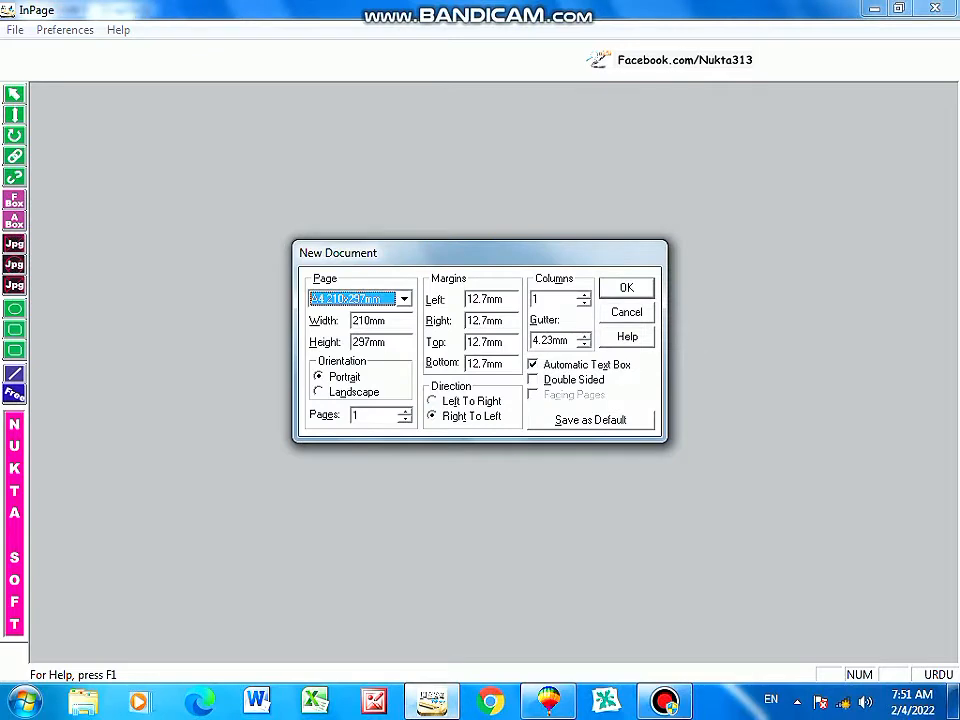
{"action": "key", "text": "Return"}
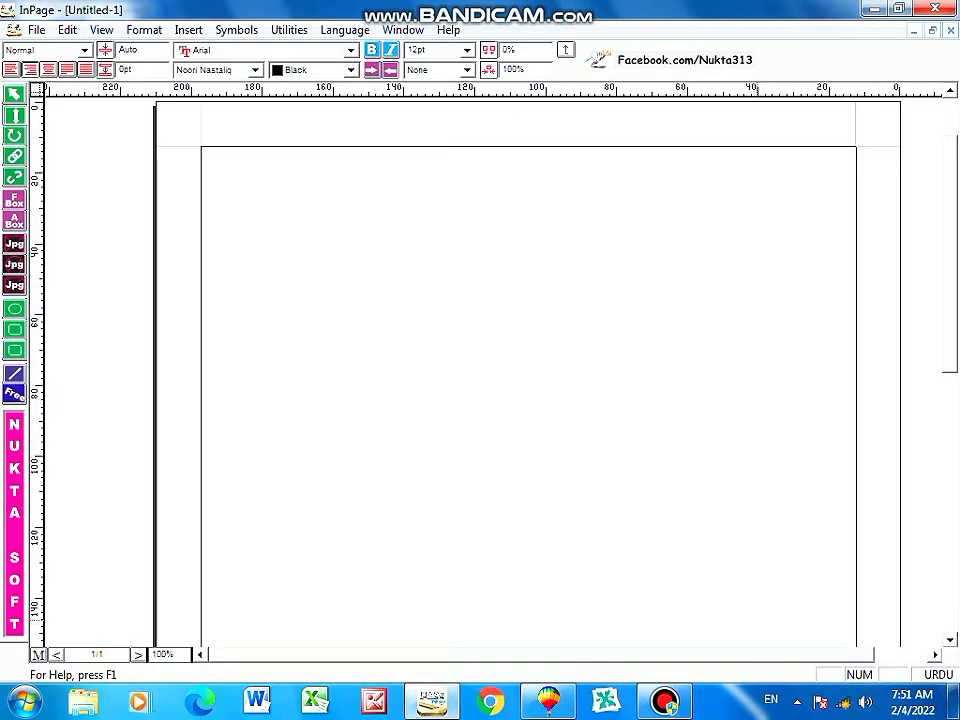
{"action": "double_click", "coordinate": [163, 655]}
{"action": "type", "text": "200"}
{"action": "key", "text": "Return"}
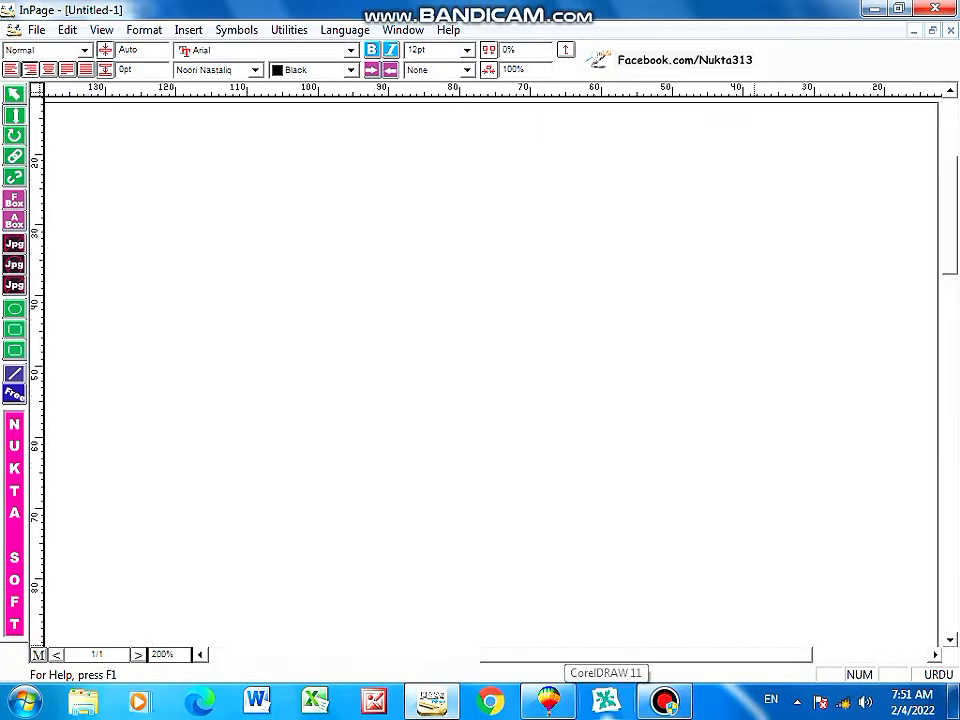
Enter the Urdu sentence "پاکستان ایک عظیم ملک ہے" and copy its text box.
{"action": "type", "text": "پاکستان ایک عظیم ملک ہے"}
{"action": "right_click", "coordinate": [138, 134]}
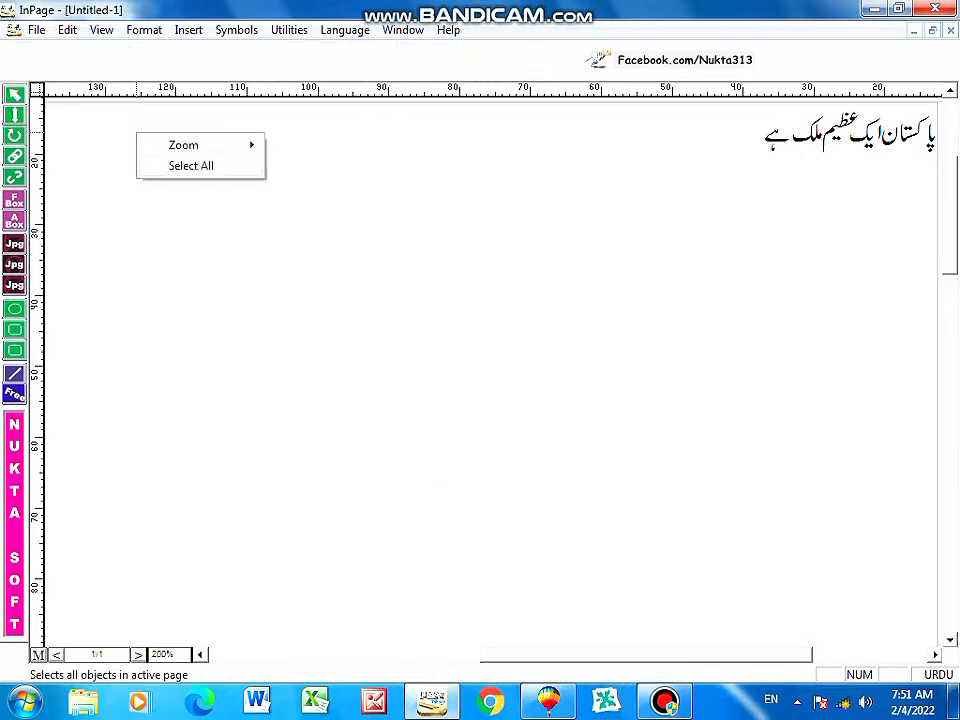
{"action": "left_click", "coordinate": [187, 164]}
{"action": "right_click", "coordinate": [185, 155]}
{"action": "left_click", "coordinate": [229, 237]}
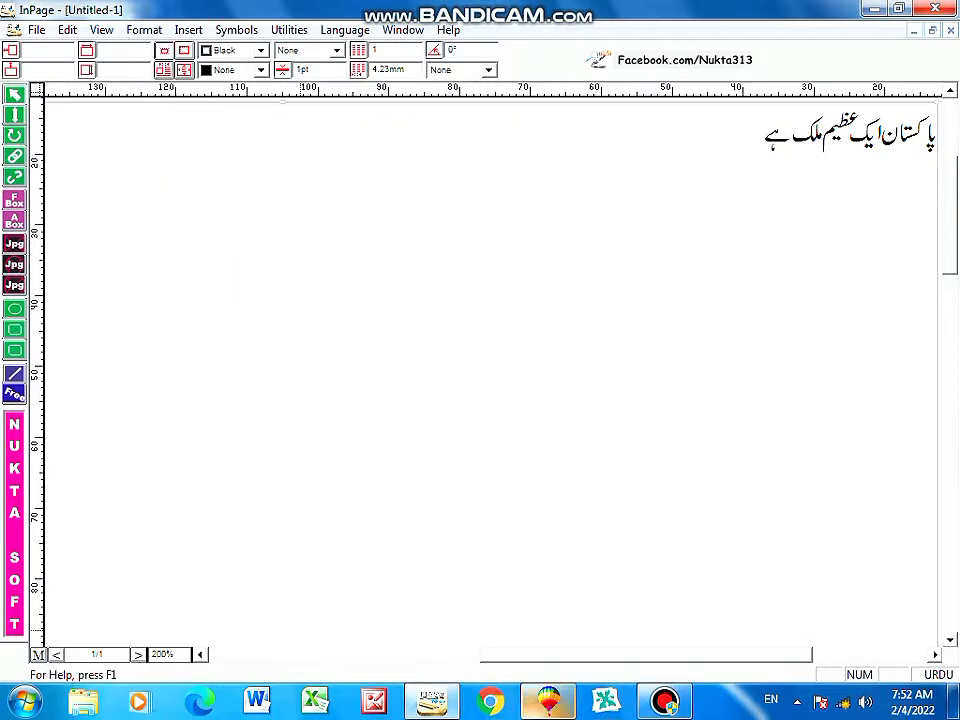
Switch to CorelDRAW, paste the copied Urdu text and move it up about 1 inch on the page.
{"action": "key", "text": "alt+Tab"}
{"action": "key", "text": "ctrl+v"}
{"action": "key", "text": "F4"}
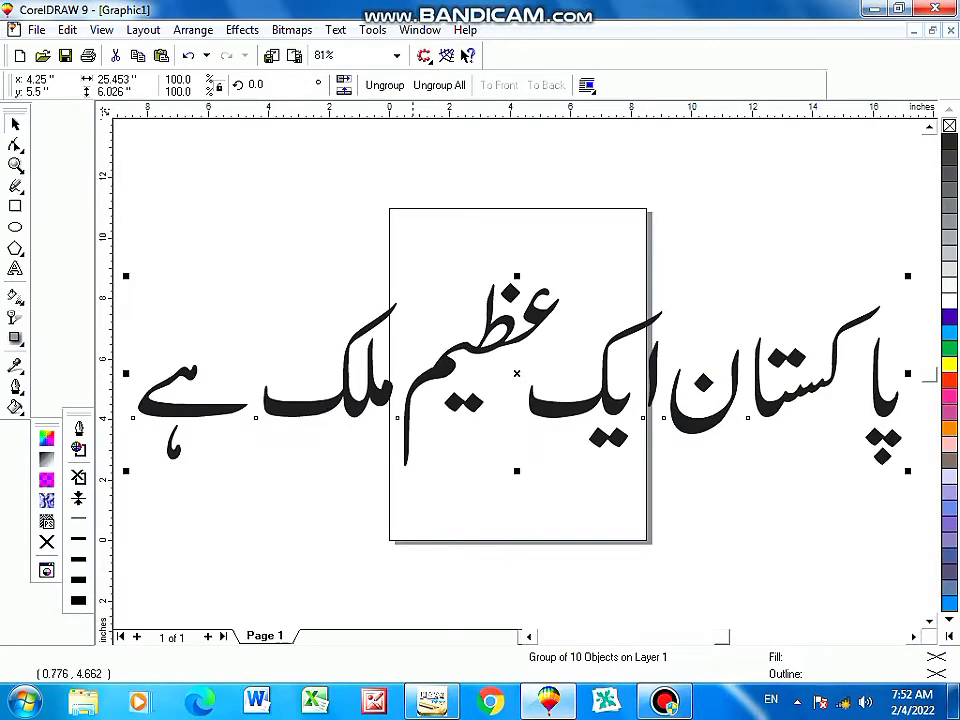
{"action": "left_click", "coordinate": [681, 230]}
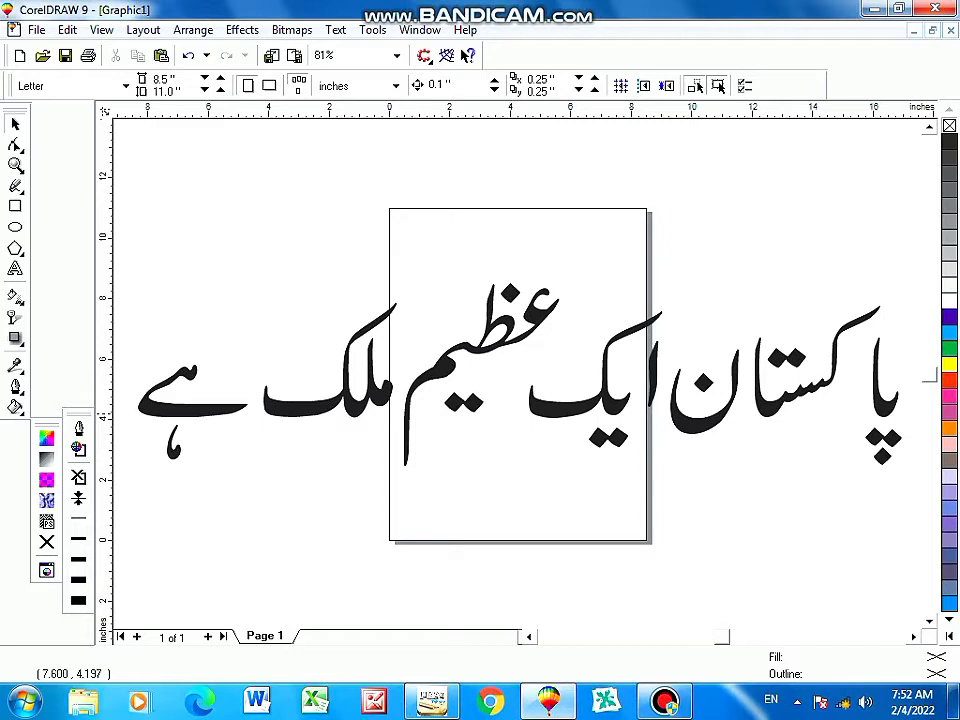
{"action": "left_click", "coordinate": [619, 412]}
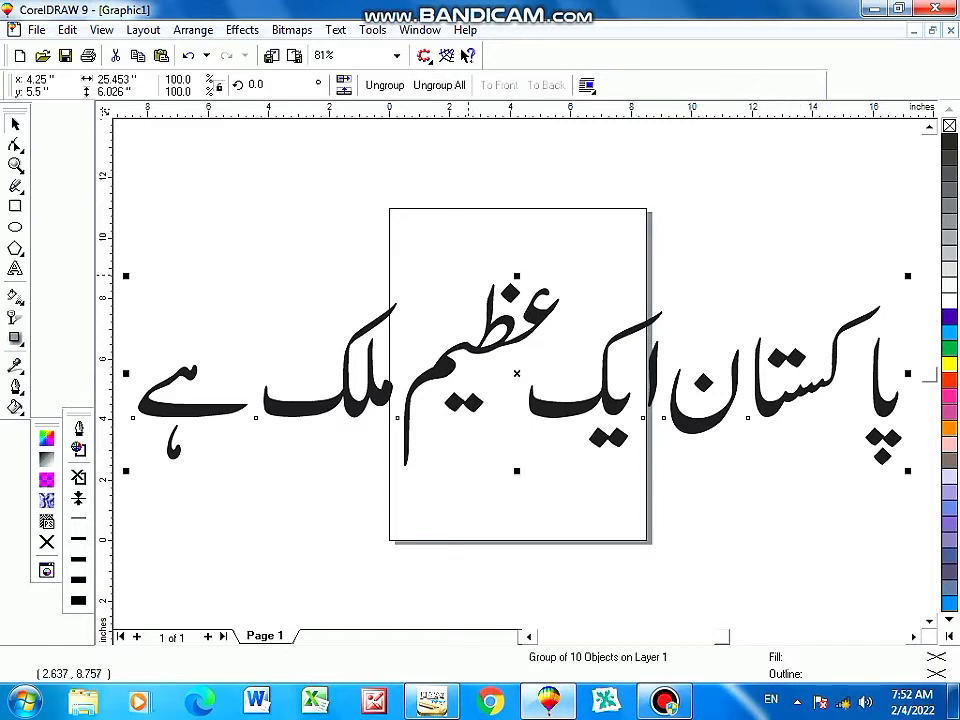
{"action": "left_click_drag", "start_coordinate": [603, 397], "coordinate": [605, 369]}
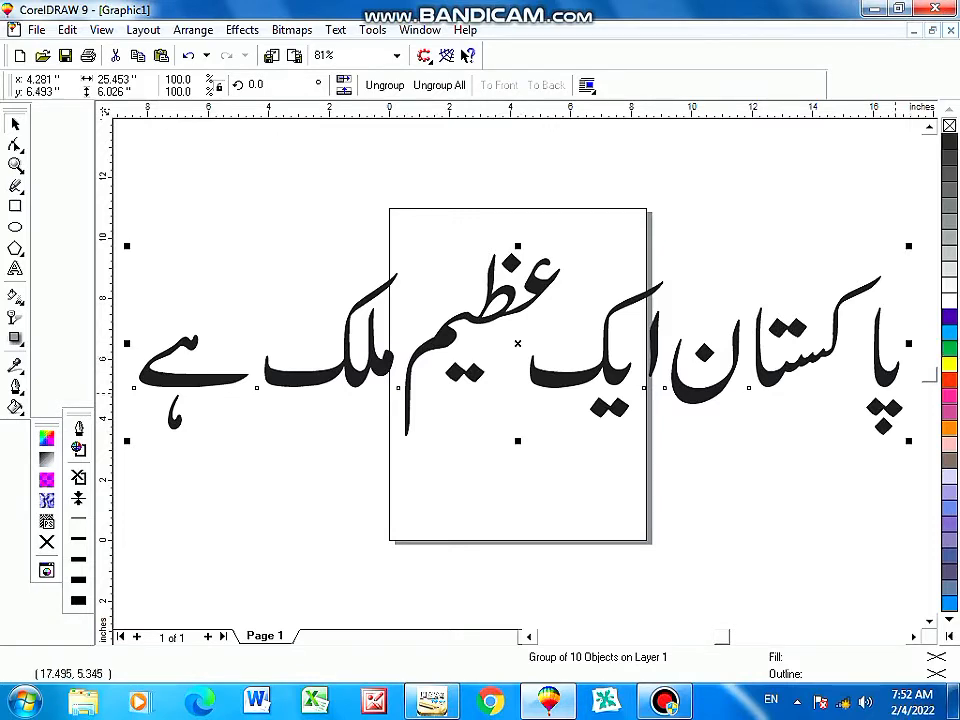
Try cyan and green fills on the grouped Urdu text, ending with cyan.
{"action": "left_click", "coordinate": [949, 333]}
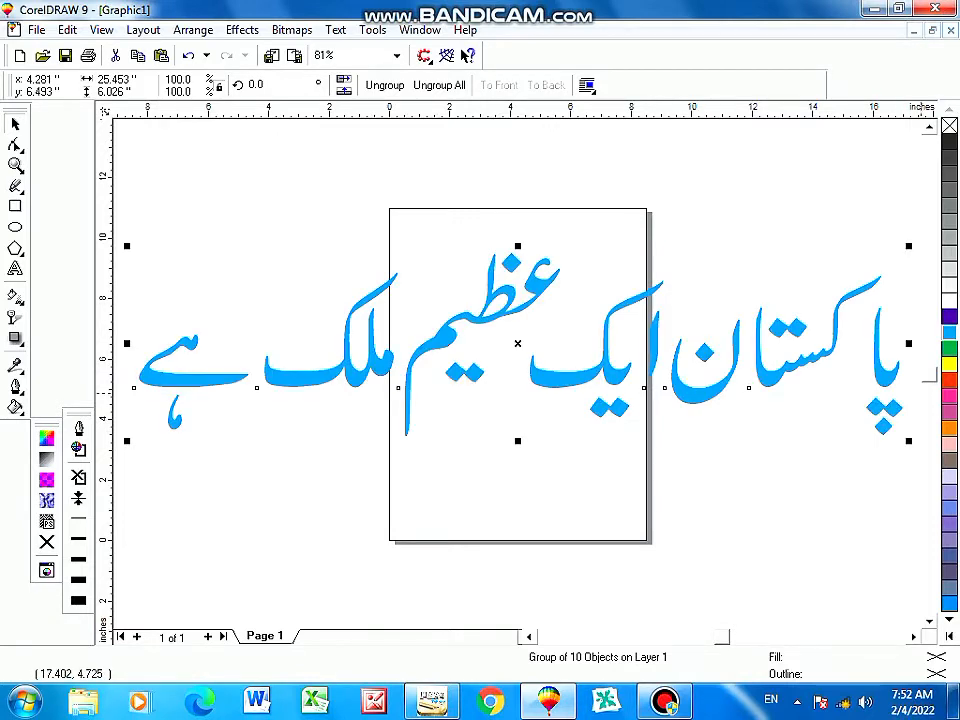
{"action": "left_click", "coordinate": [949, 349]}
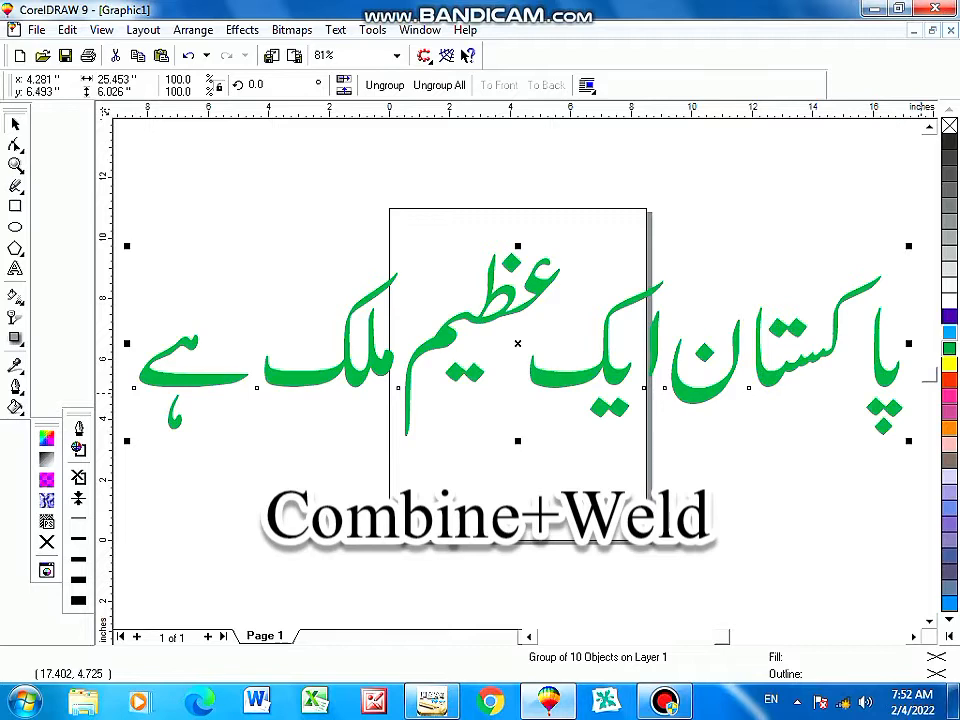
{"action": "left_click", "coordinate": [949, 333]}
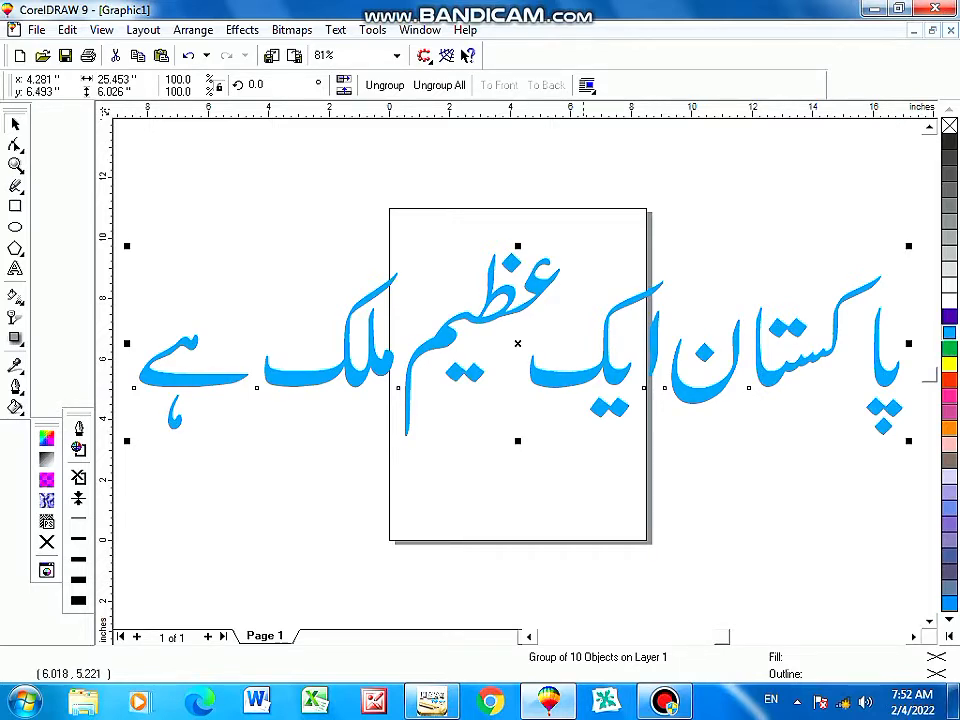
{"action": "scroll", "coordinate": [586, 381], "scroll_direction": "up", "scroll_amount": 3}
{"action": "scroll", "coordinate": [585, 382], "scroll_direction": "up", "scroll_amount": 2}
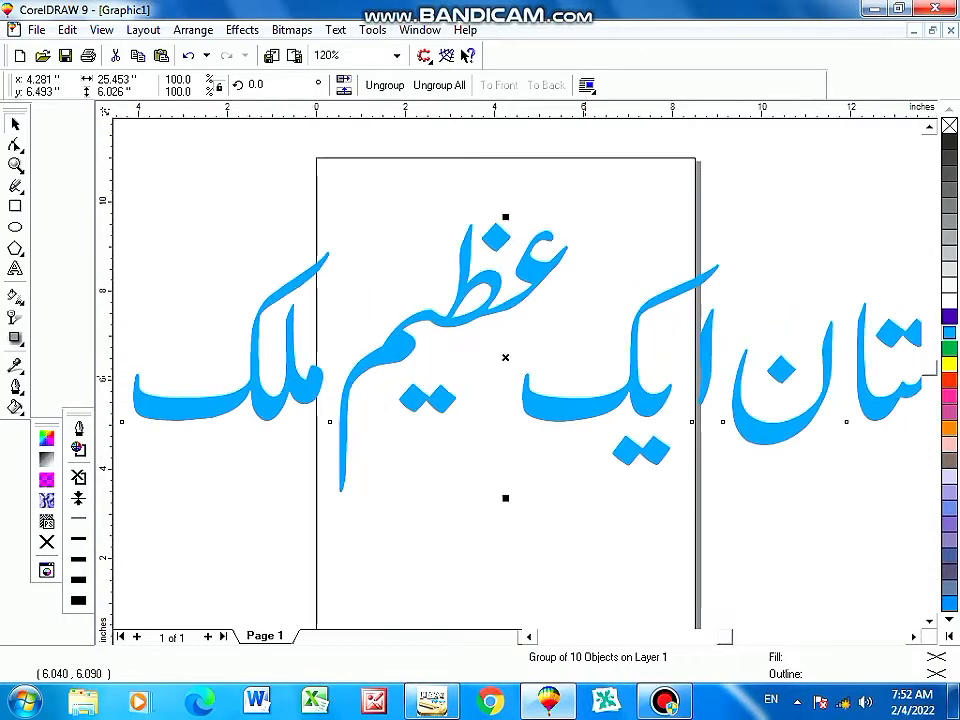
{"action": "scroll", "coordinate": [585, 376], "scroll_direction": "down", "scroll_amount": 8}
{"action": "scroll", "coordinate": [584, 375], "scroll_direction": "up", "scroll_amount": 3}
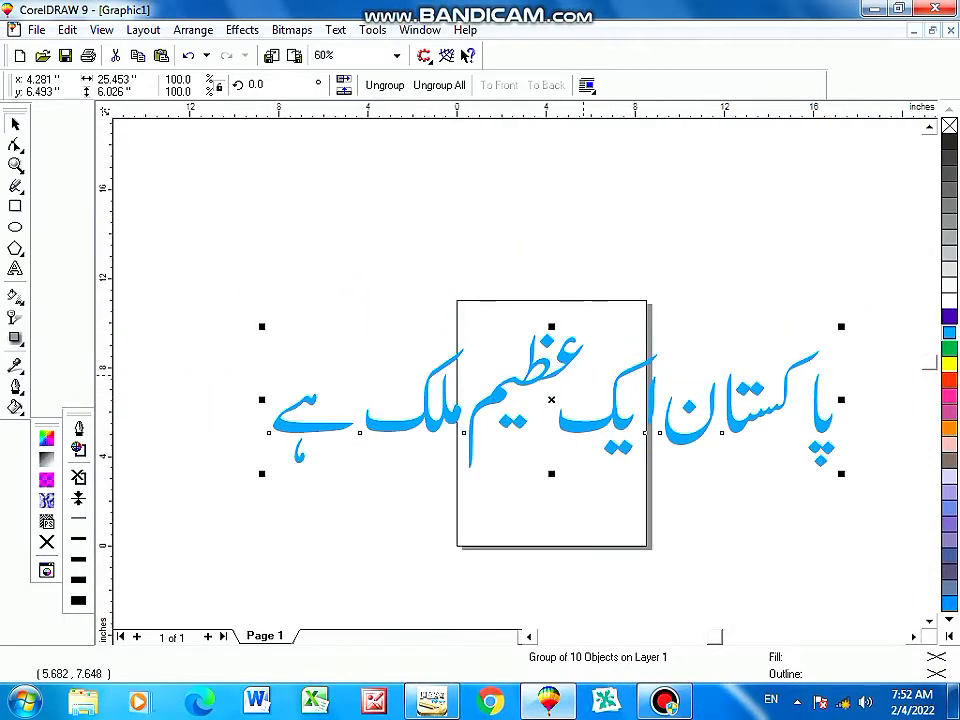
{"action": "scroll", "coordinate": [560, 360], "scroll_direction": "down", "scroll_amount": 2}
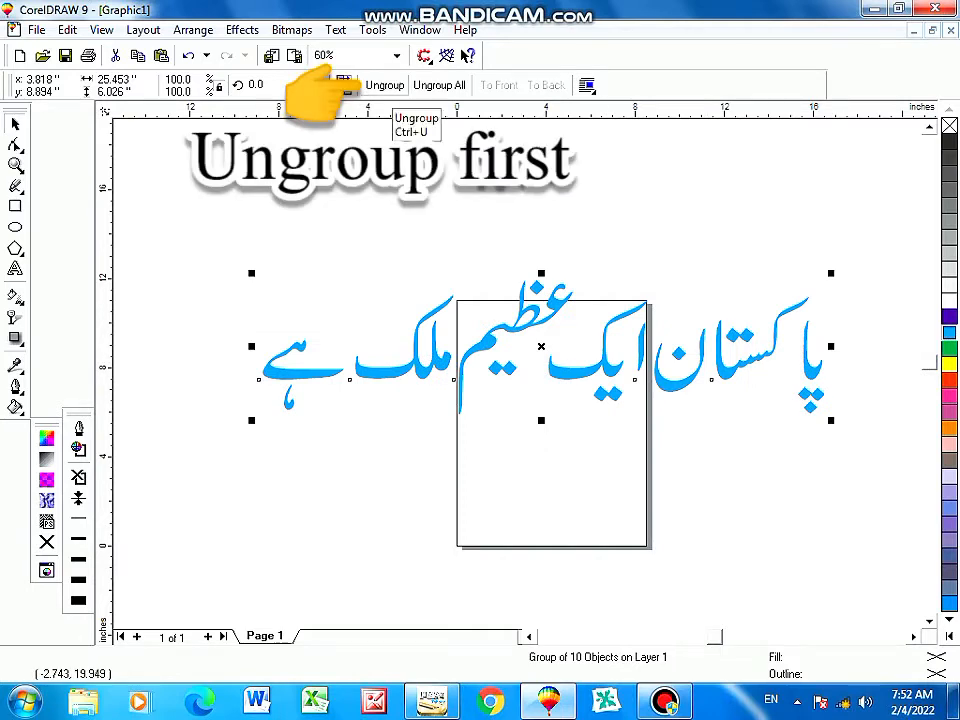
Ungroup the Urdu text, select all of its pieces and convert them to curves.
{"action": "left_click", "coordinate": [386, 88]}
{"action": "left_click", "coordinate": [499, 251]}
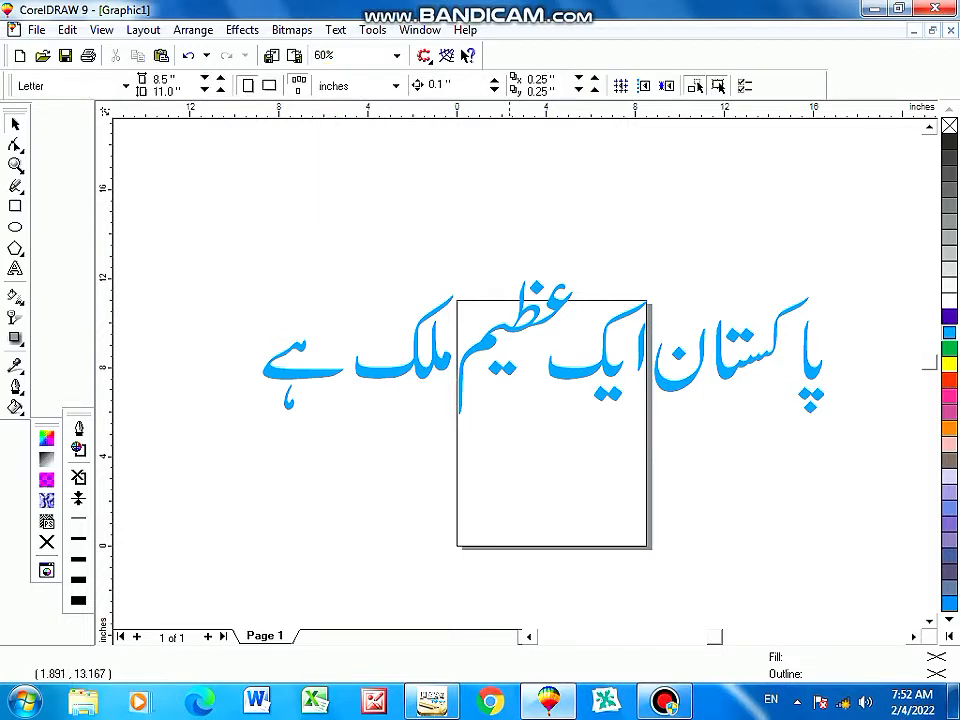
{"action": "left_click", "coordinate": [552, 367]}
{"action": "left_click", "coordinate": [179, 193]}
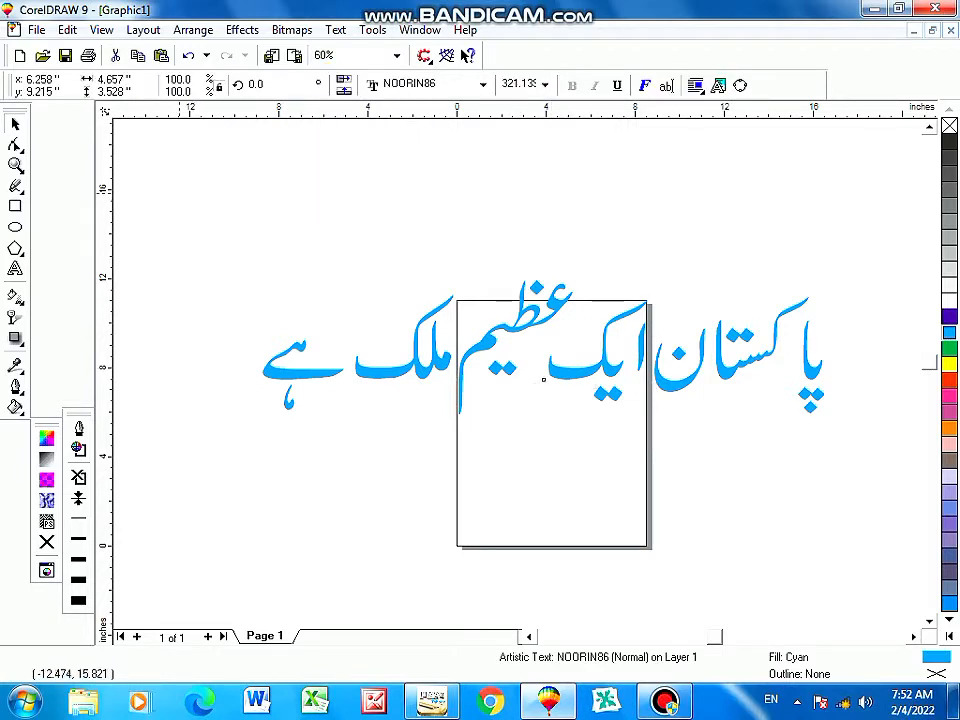
{"action": "left_click_drag", "start_coordinate": [804, 496], "coordinate": [857, 507]}
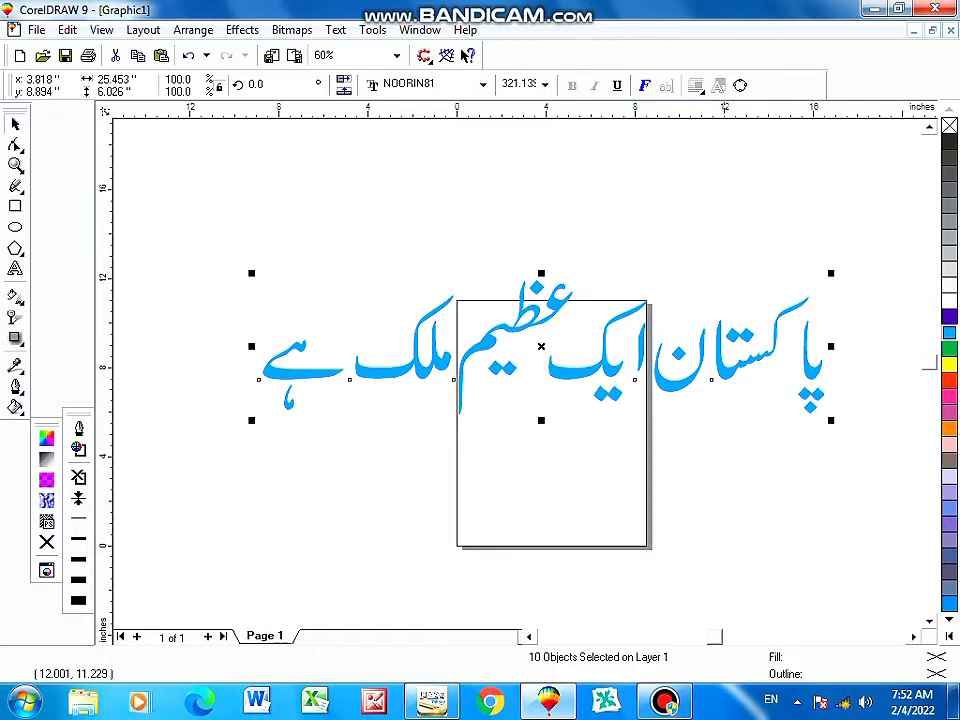
{"action": "key", "text": "ctrl+q"}
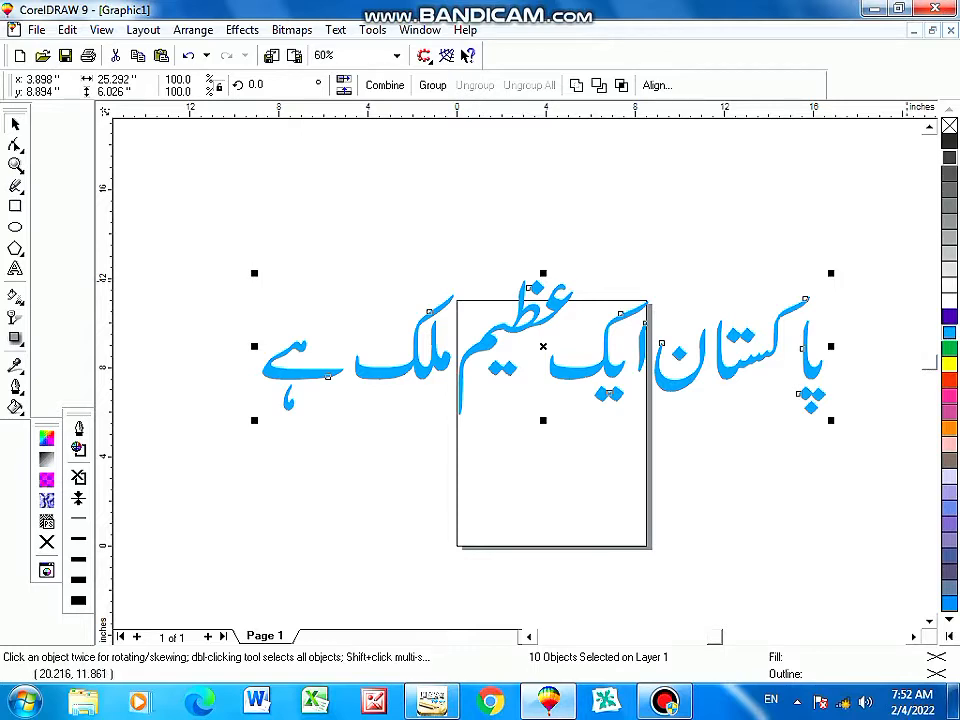
Fill the selected curves with black, move them up about 1.2 inches and weld them into one object.
{"action": "left_click", "coordinate": [949, 142]}
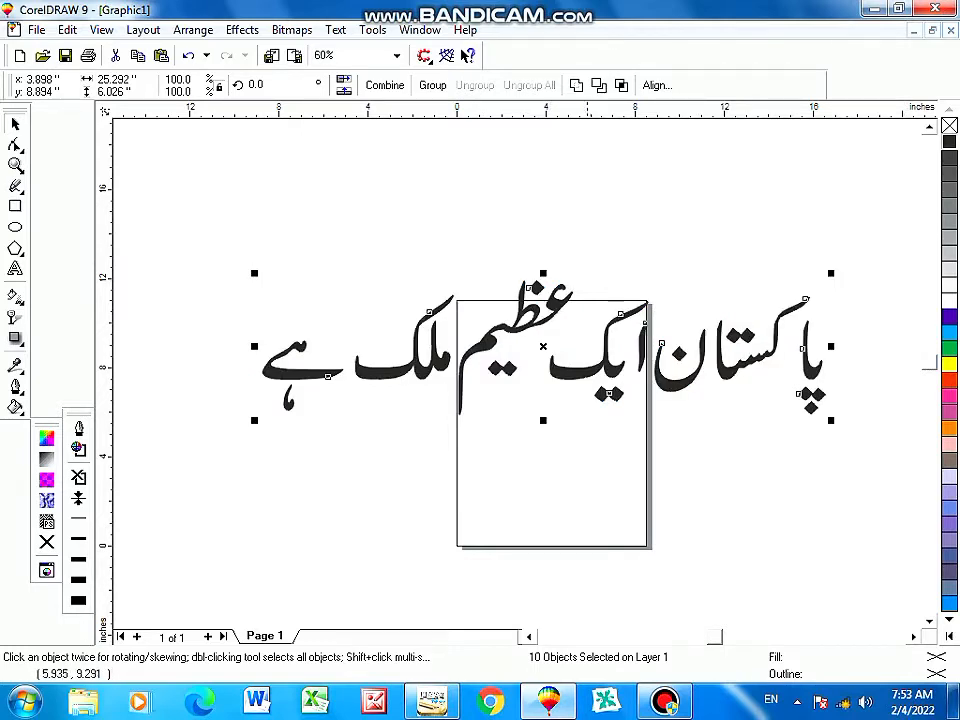
{"action": "left_click_drag", "start_coordinate": [540, 344], "coordinate": [546, 318]}
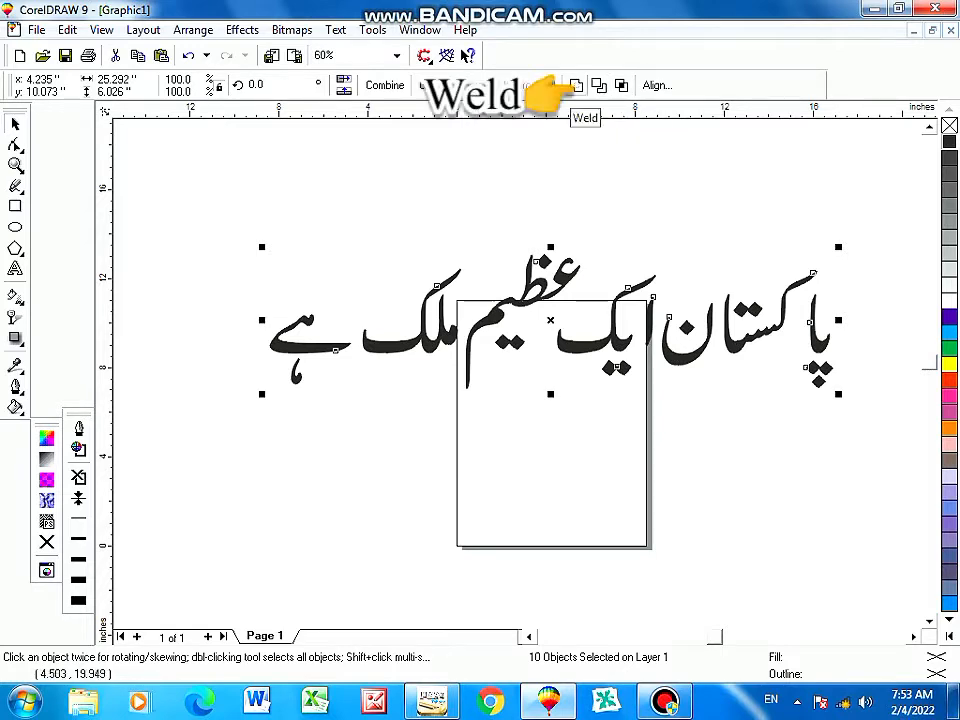
{"action": "left_click", "coordinate": [576, 86]}
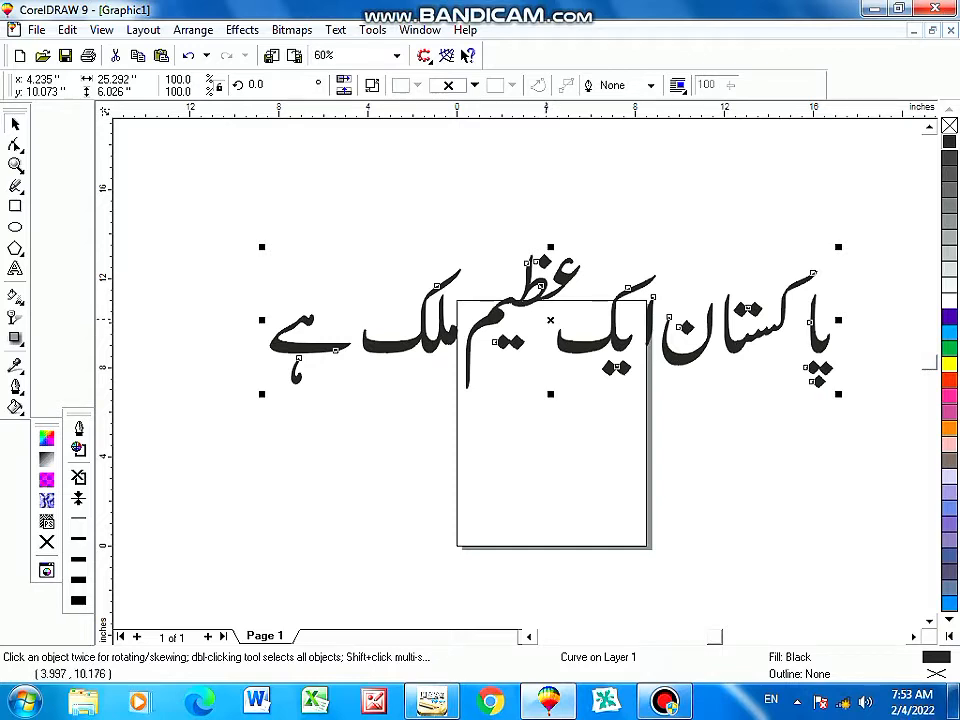
Fill the welded text with cyan and move it to the page's upper edge, centred at about 4.8, 12.3 inches.
{"action": "left_click_drag", "start_coordinate": [555, 318], "coordinate": [552, 292]}
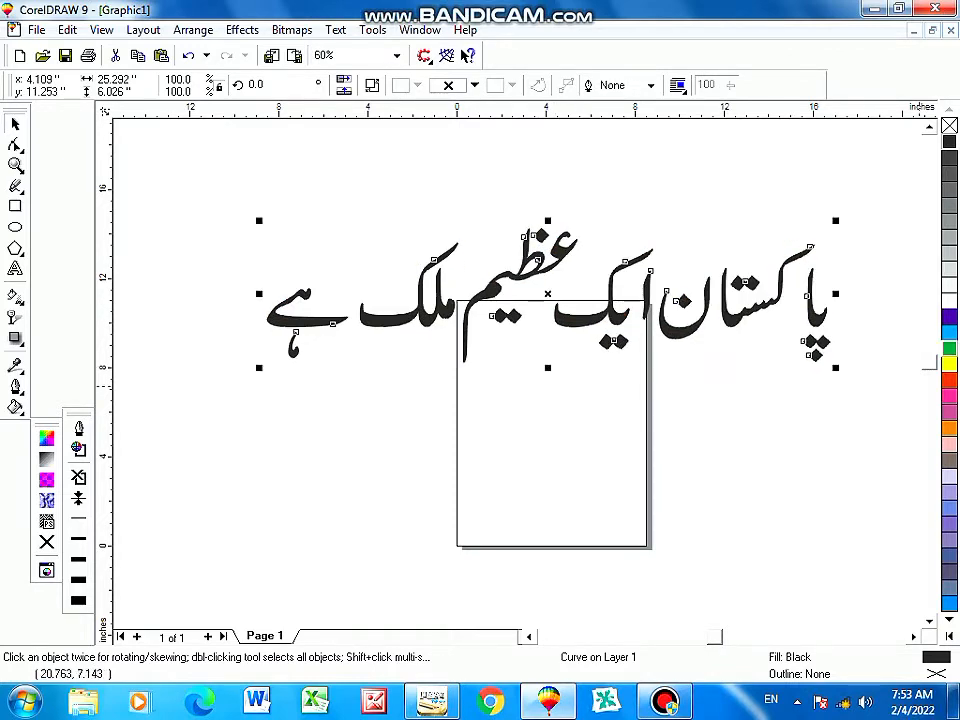
{"action": "left_click", "coordinate": [949, 332]}
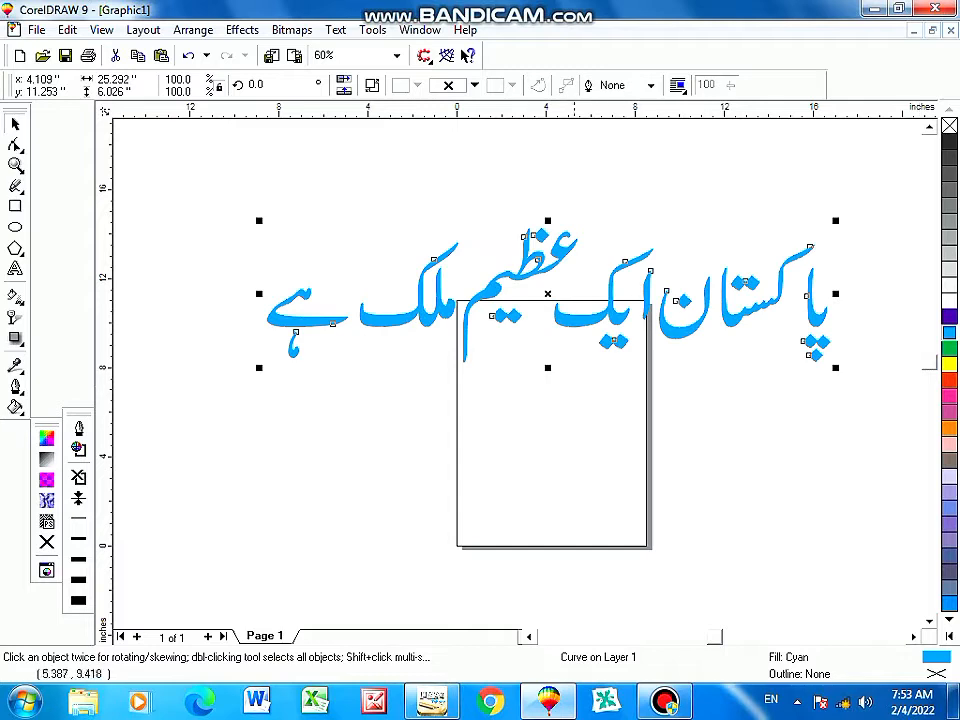
{"action": "left_click_drag", "start_coordinate": [550, 296], "coordinate": [555, 330]}
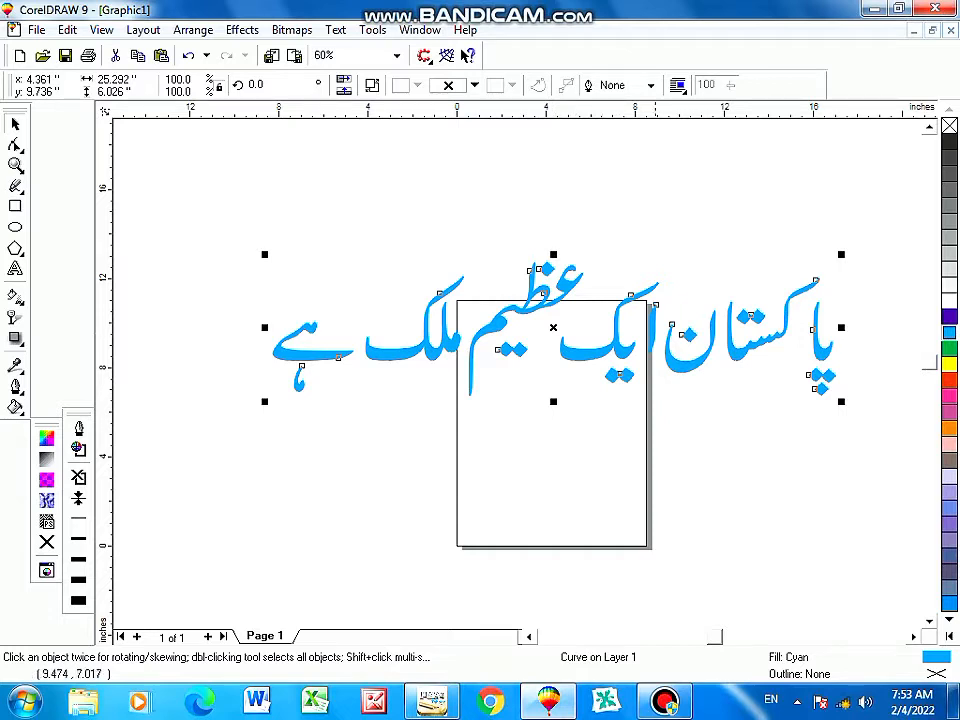
{"action": "left_click_drag", "start_coordinate": [552, 332], "coordinate": [562, 274]}
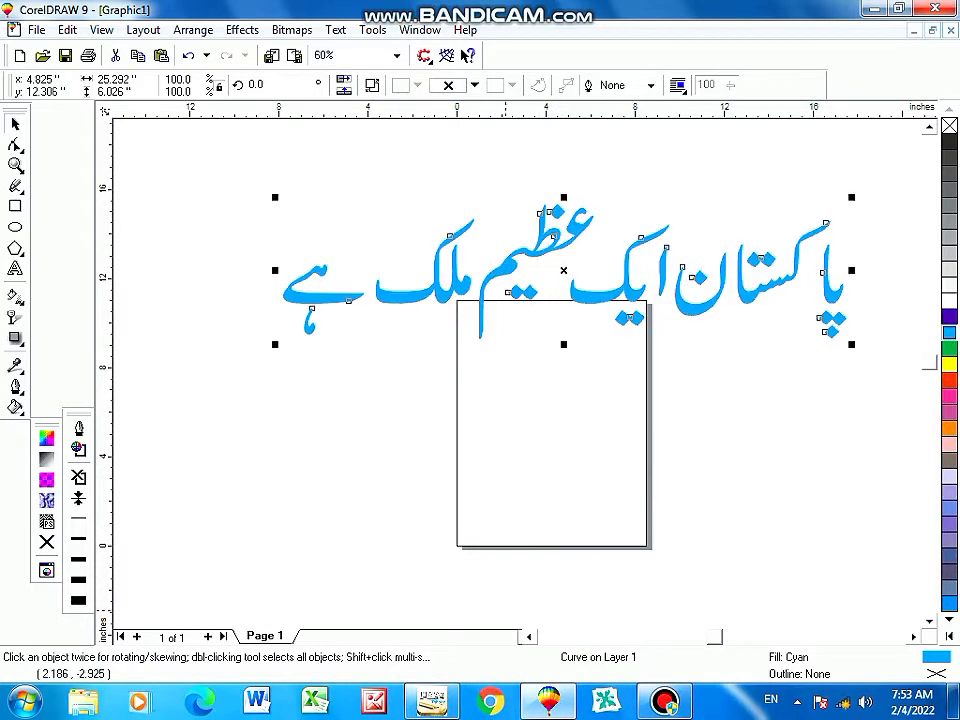
Paste another copy of the Urdu text below the cyan one and ungroup it.
{"action": "key", "text": "ctrl+v"}
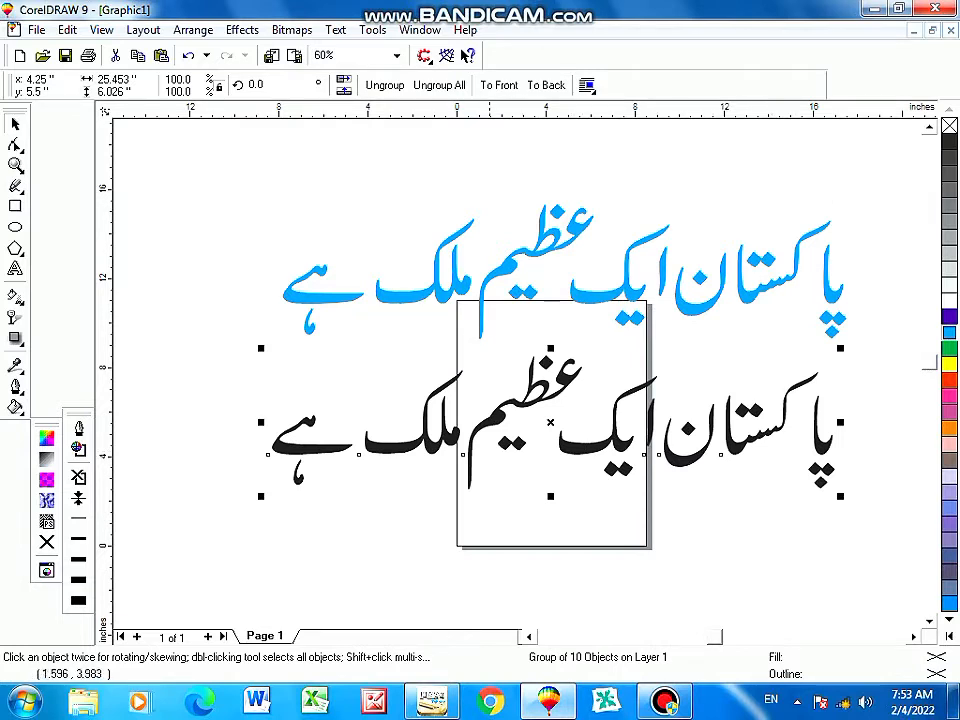
{"action": "key", "text": "Escape"}
{"action": "left_click", "coordinate": [416, 450]}
{"action": "left_click", "coordinate": [386, 85]}
{"action": "left_click", "coordinate": [396, 503]}
Move the word ہے in the black text slightly right, so it sits against the word ملک.
{"action": "left_click_drag", "start_coordinate": [216, 374], "coordinate": [361, 531]}
{"action": "left_click_drag", "start_coordinate": [309, 448], "coordinate": [322, 448]}
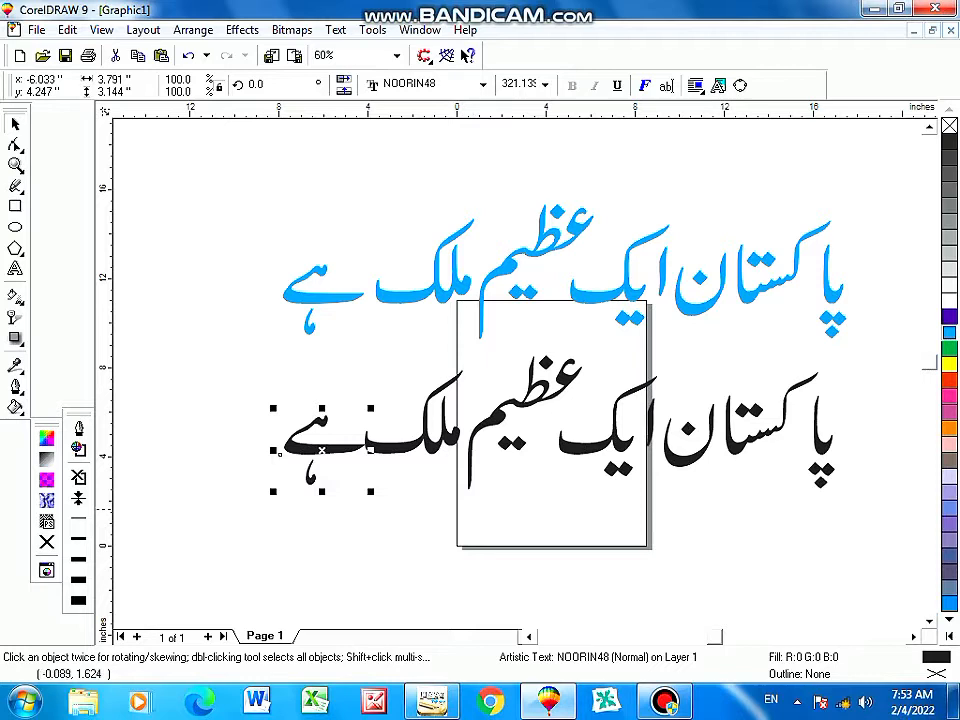
{"action": "left_click", "coordinate": [688, 437]}
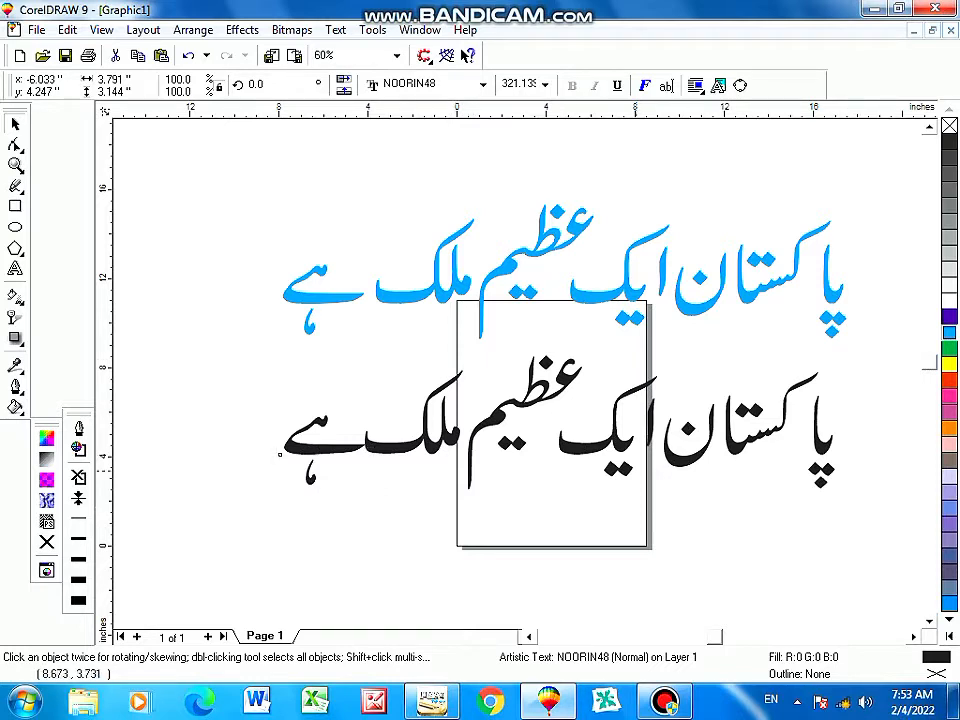
Select all pieces of the black Urdu text and group them.
{"action": "left_click_drag", "start_coordinate": [237, 531], "coordinate": [152, 543]}
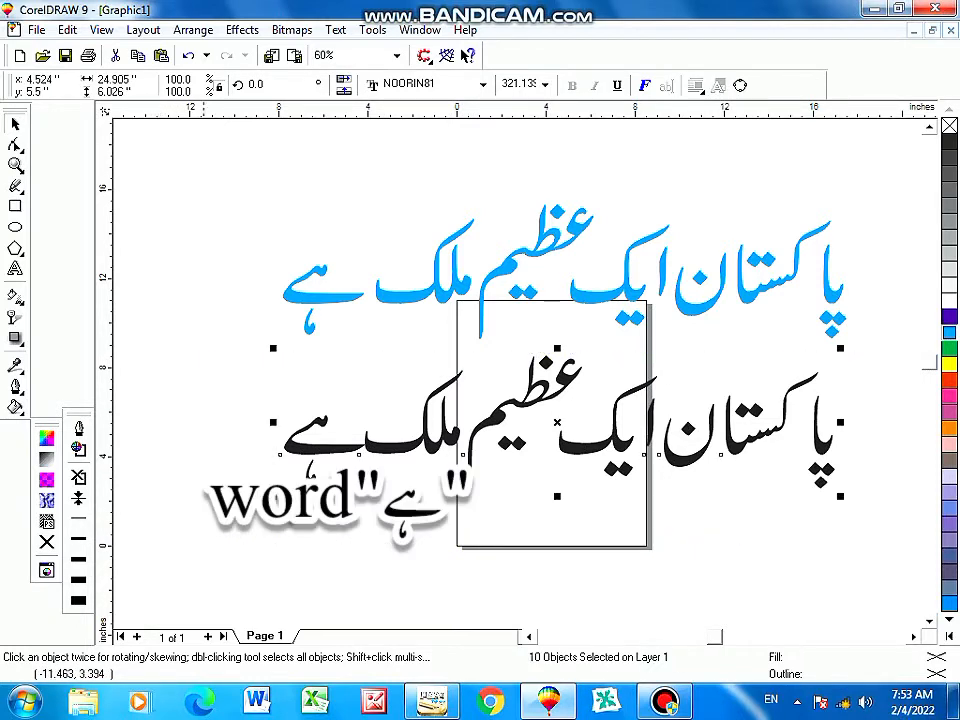
{"action": "left_click_drag", "start_coordinate": [212, 366], "coordinate": [301, 370]}
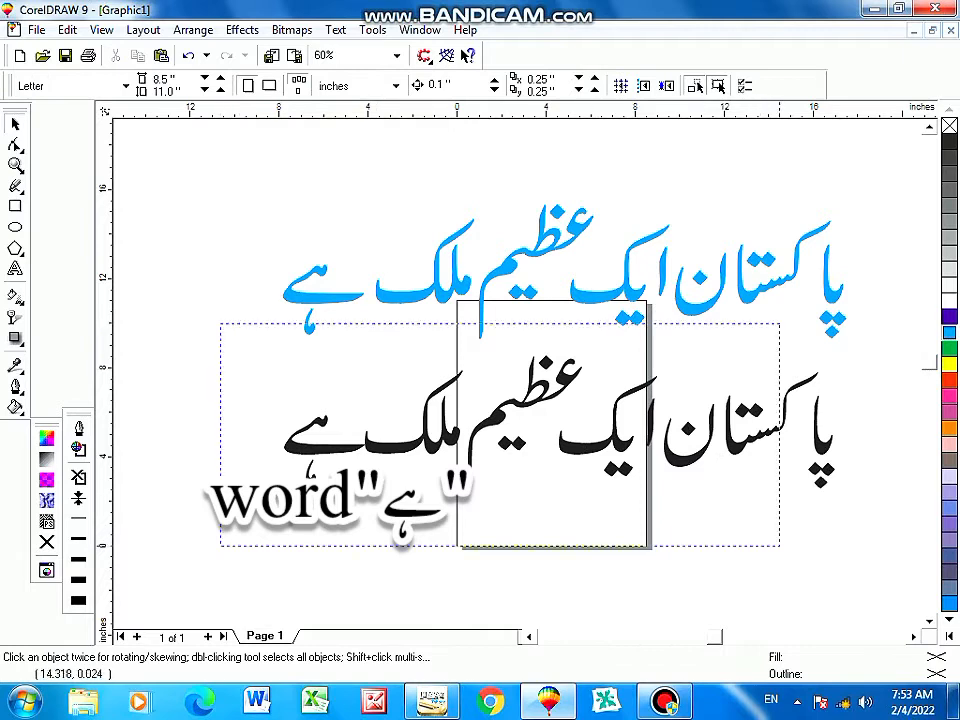
{"action": "left_click_drag", "start_coordinate": [868, 599], "coordinate": [866, 600]}
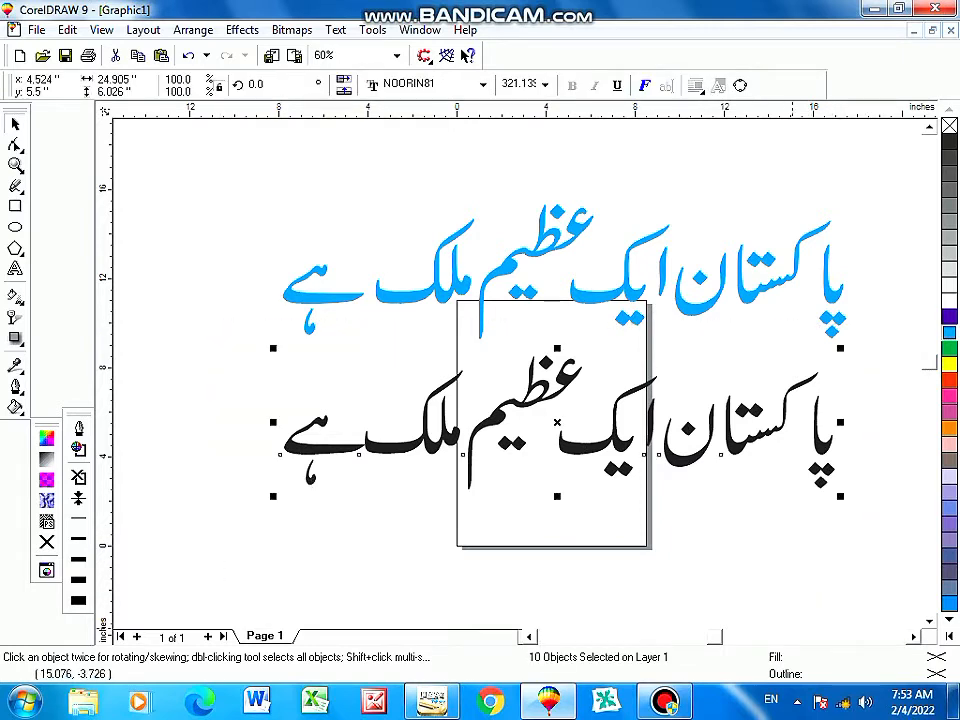
{"action": "key", "text": "ctrl+g"}
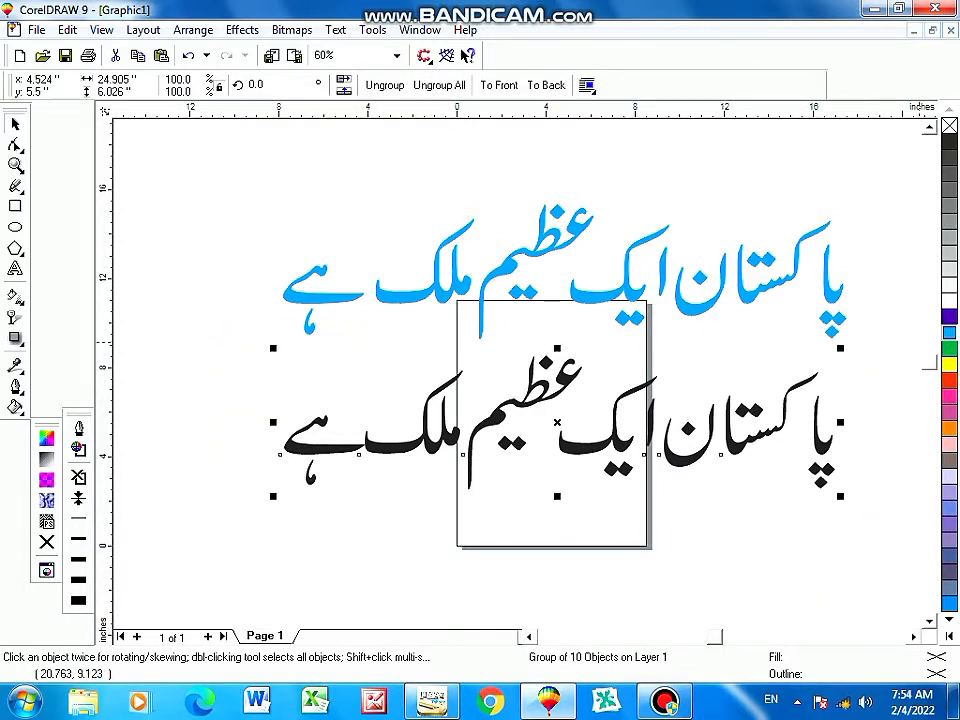
Fill the grouped text with cyan and give it a 20-point outline with rounded corners and caps, behind the fill and scaled with the image.
{"action": "left_click", "coordinate": [949, 332]}
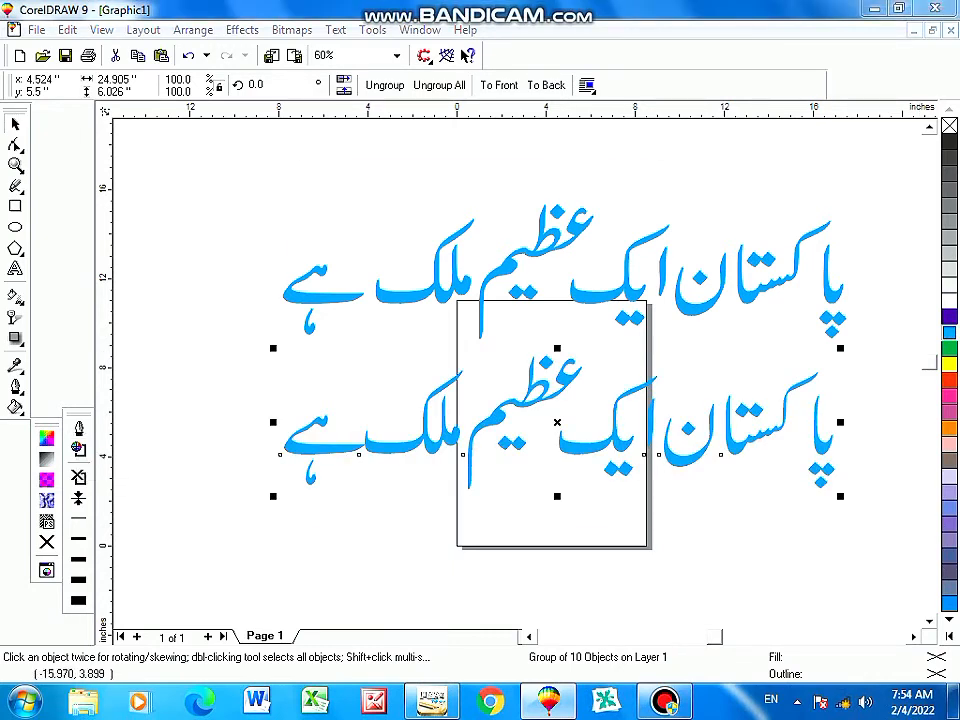
{"action": "left_click", "coordinate": [79, 429]}
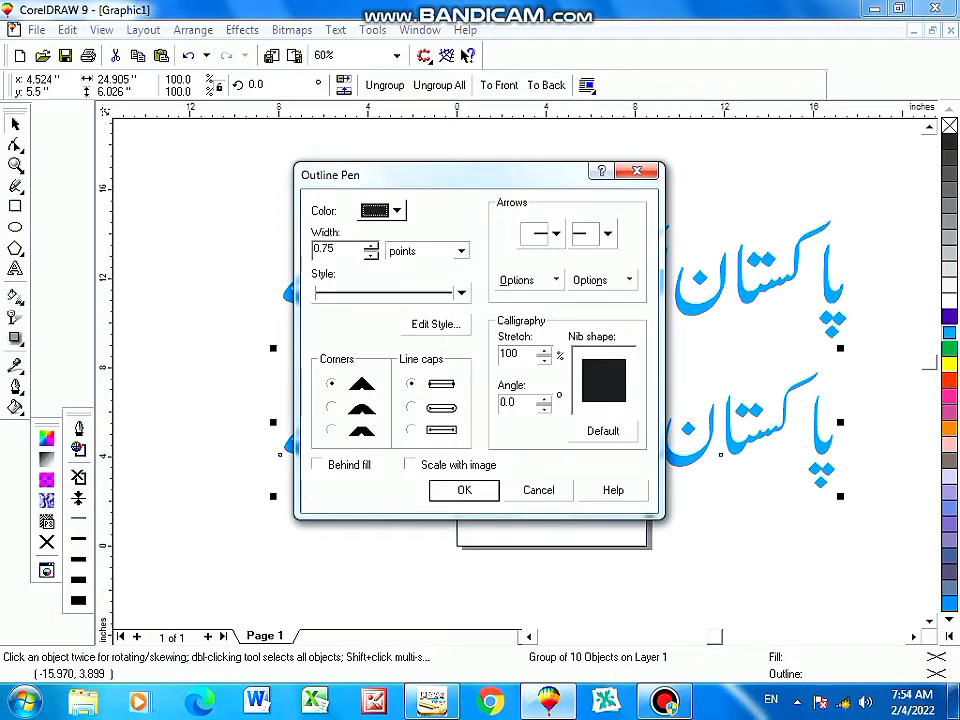
{"action": "key", "text": "Tab"}
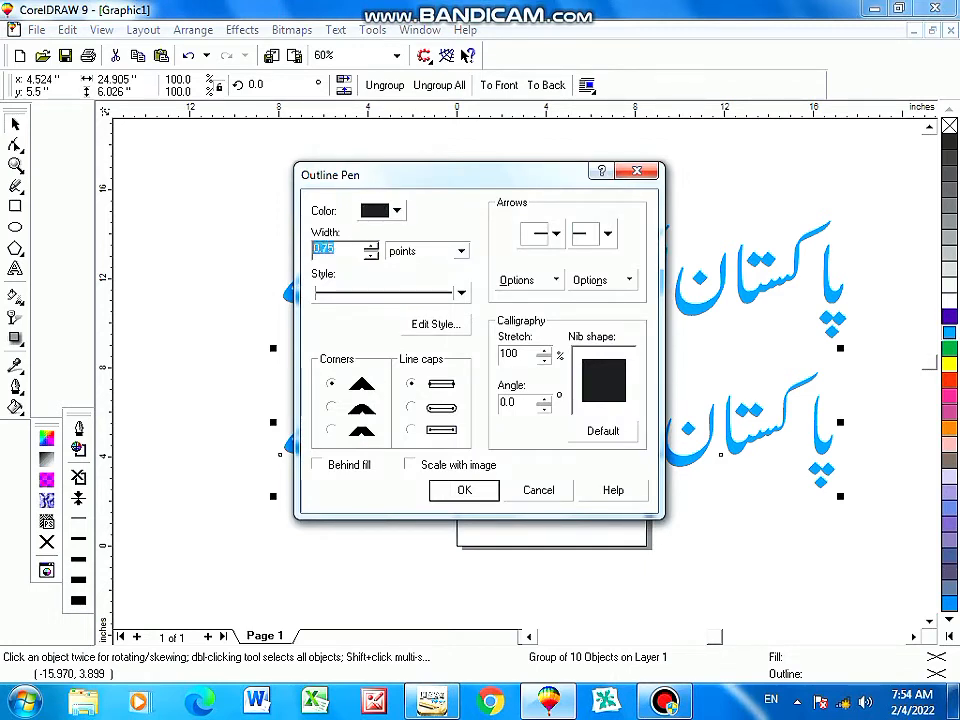
{"action": "type", "text": "20"}
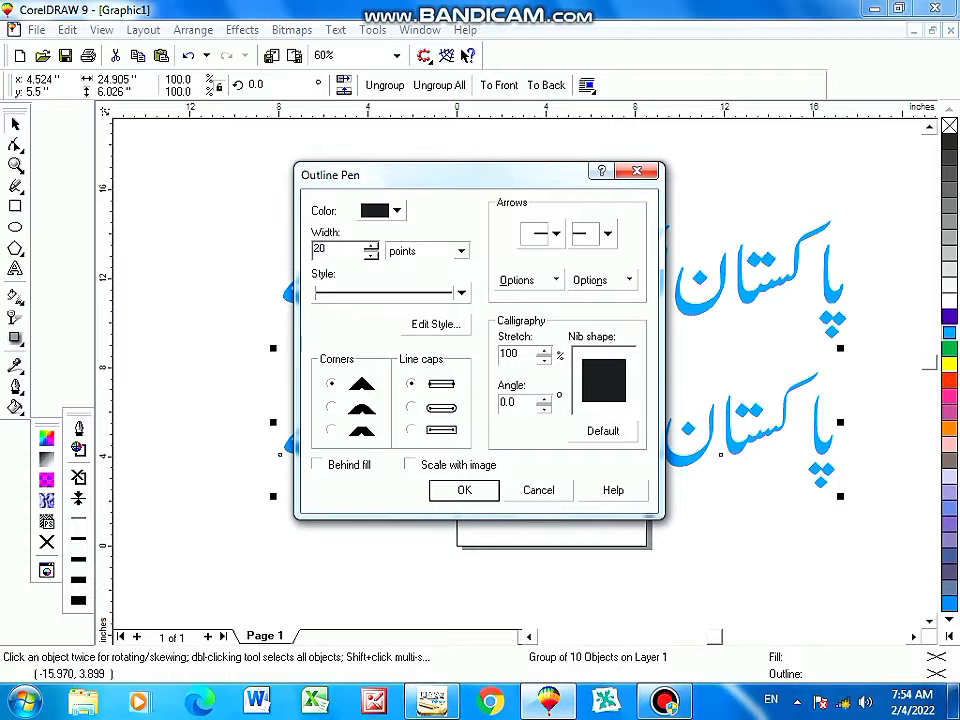
{"action": "left_click", "coordinate": [331, 407]}
{"action": "left_click", "coordinate": [411, 407]}
{"action": "left_click", "coordinate": [410, 464]}
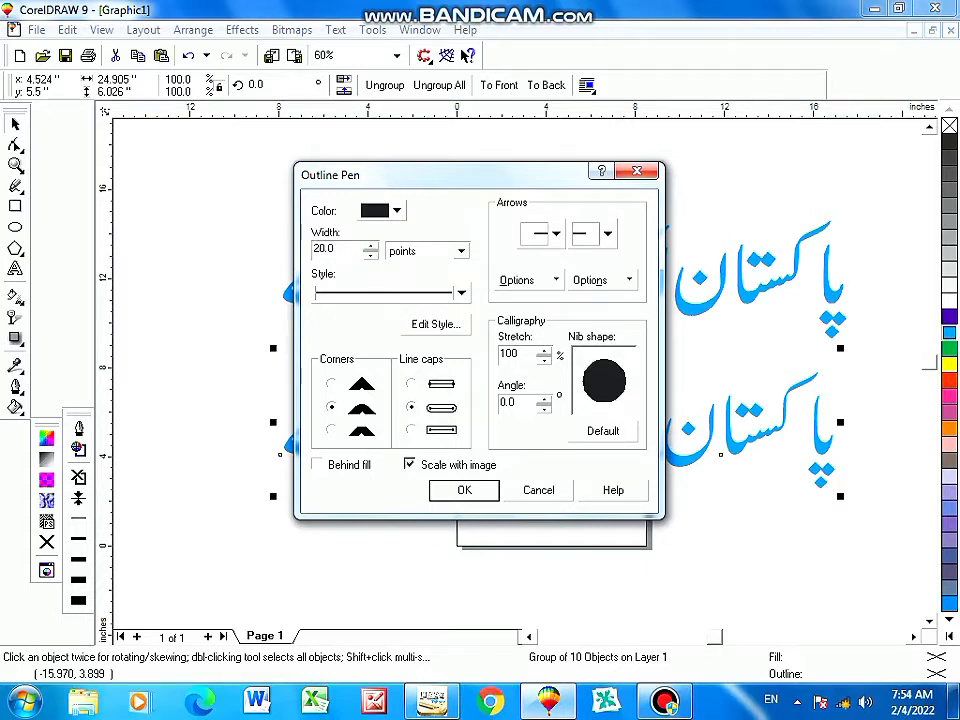
{"action": "left_click", "coordinate": [318, 464]}
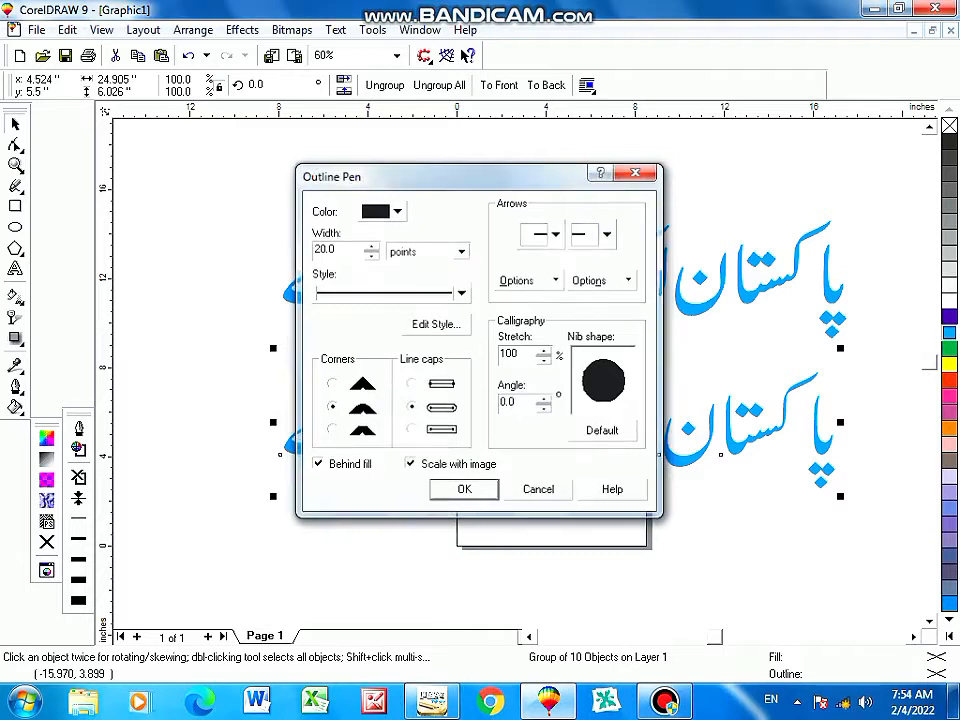
{"action": "left_click", "coordinate": [466, 492]}
Examine the outline where ملک meets ہے in the grouped, unwelded text.
{"action": "scroll", "coordinate": [358, 421], "scroll_direction": "up", "scroll_amount": 2}
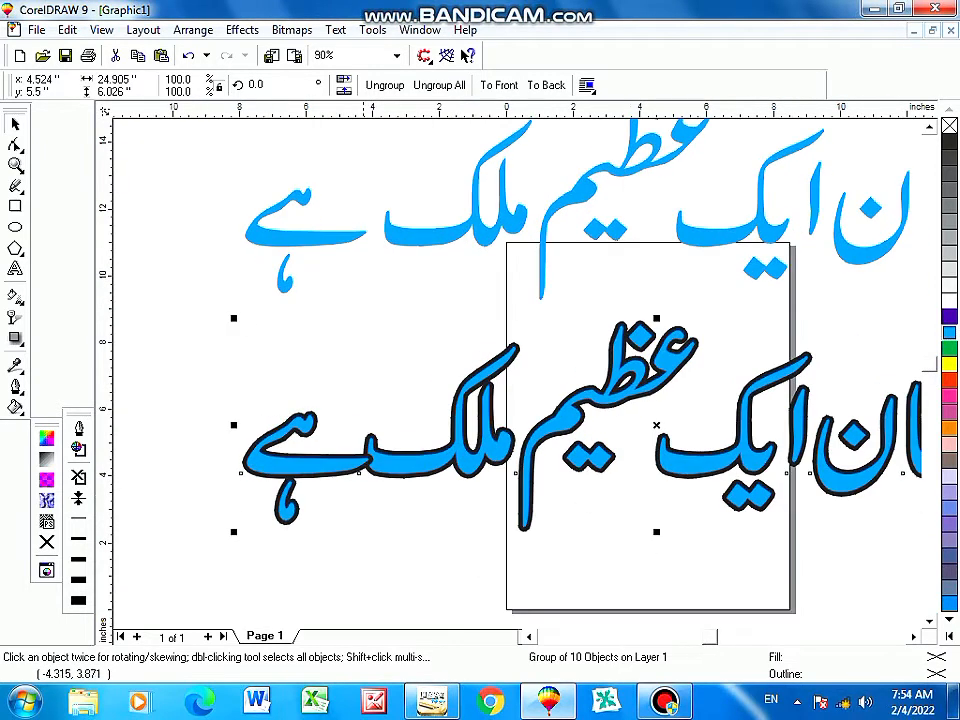
{"action": "scroll", "coordinate": [357, 480], "scroll_direction": "up", "scroll_amount": 1}
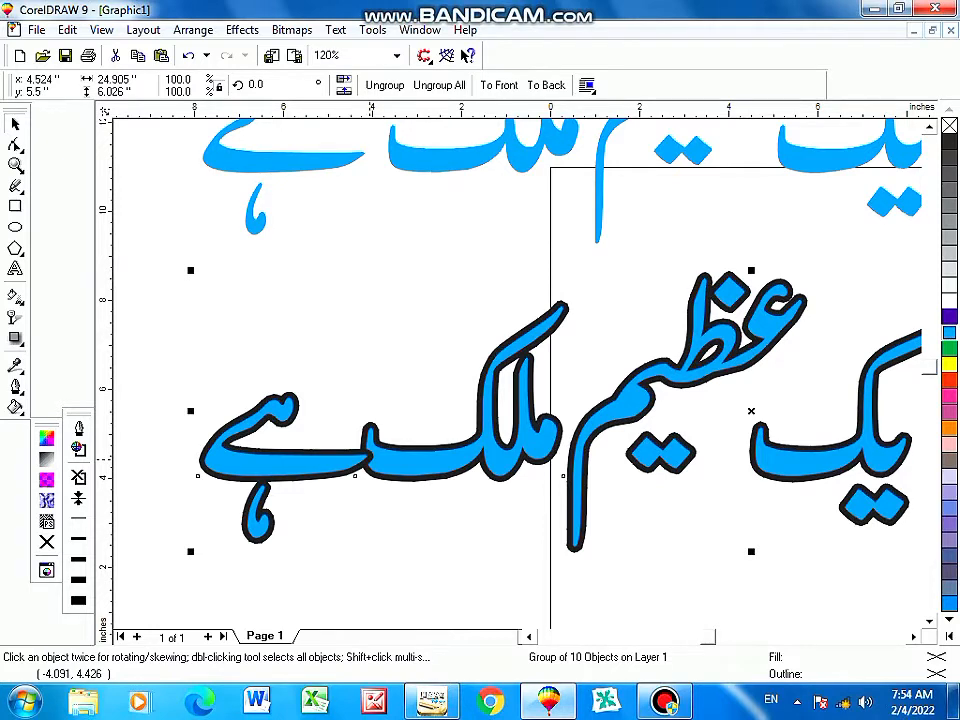
{"action": "scroll", "coordinate": [365, 482], "scroll_direction": "up", "scroll_amount": 2}
{"action": "scroll", "coordinate": [360, 488], "scroll_direction": "down", "scroll_amount": 3}
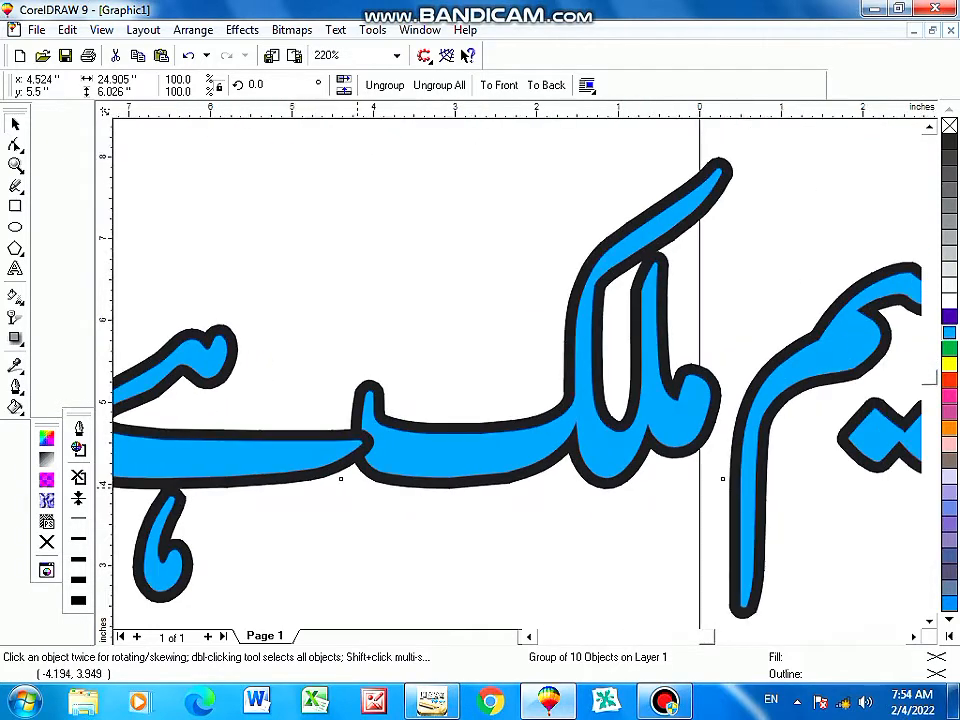
{"action": "scroll", "coordinate": [325, 490], "scroll_direction": "down", "scroll_amount": 1}
{"action": "scroll", "coordinate": [327, 490], "scroll_direction": "down", "scroll_amount": 1}
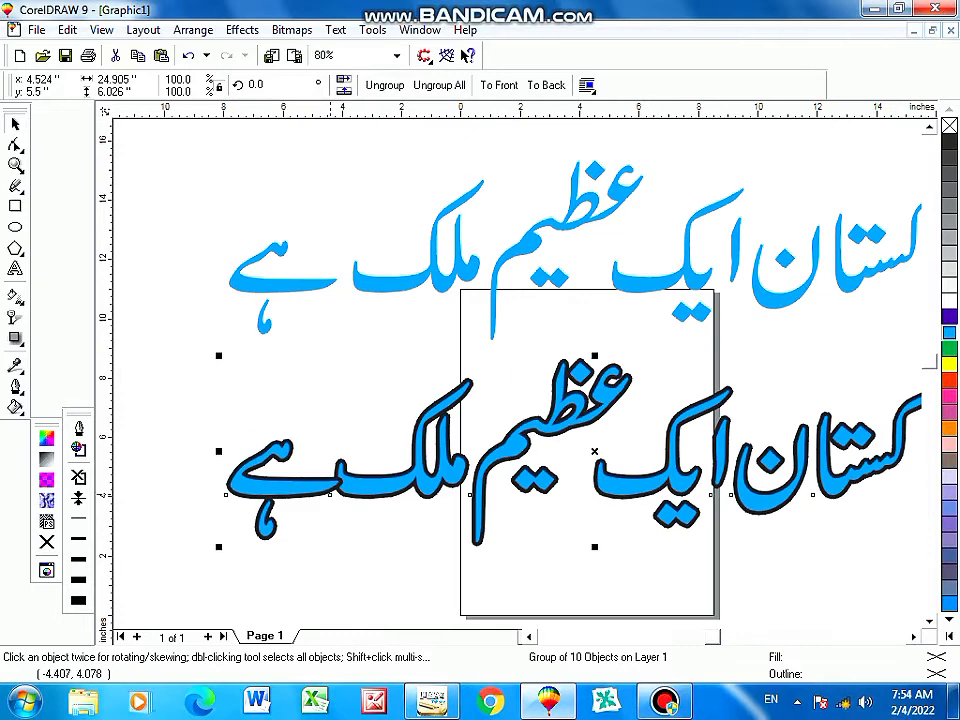
{"action": "scroll", "coordinate": [330, 493], "scroll_direction": "down", "scroll_amount": 1}
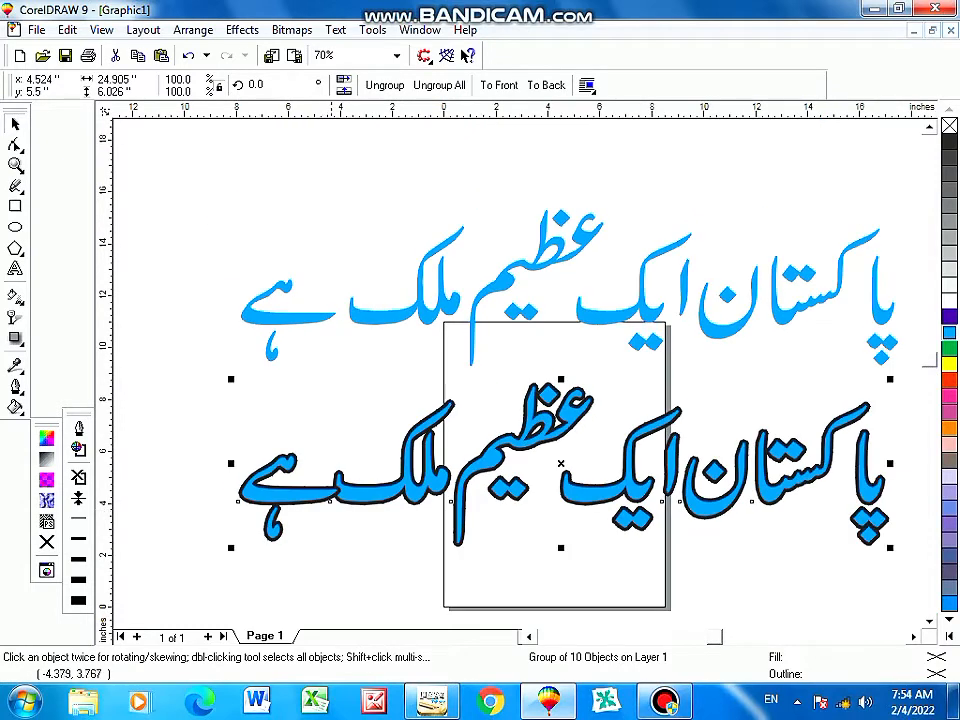
Paste another copy of the Urdu text and place it below the outlined line, centred at about 4.0, -2.6 inches.
{"action": "left_click", "coordinate": [592, 318]}
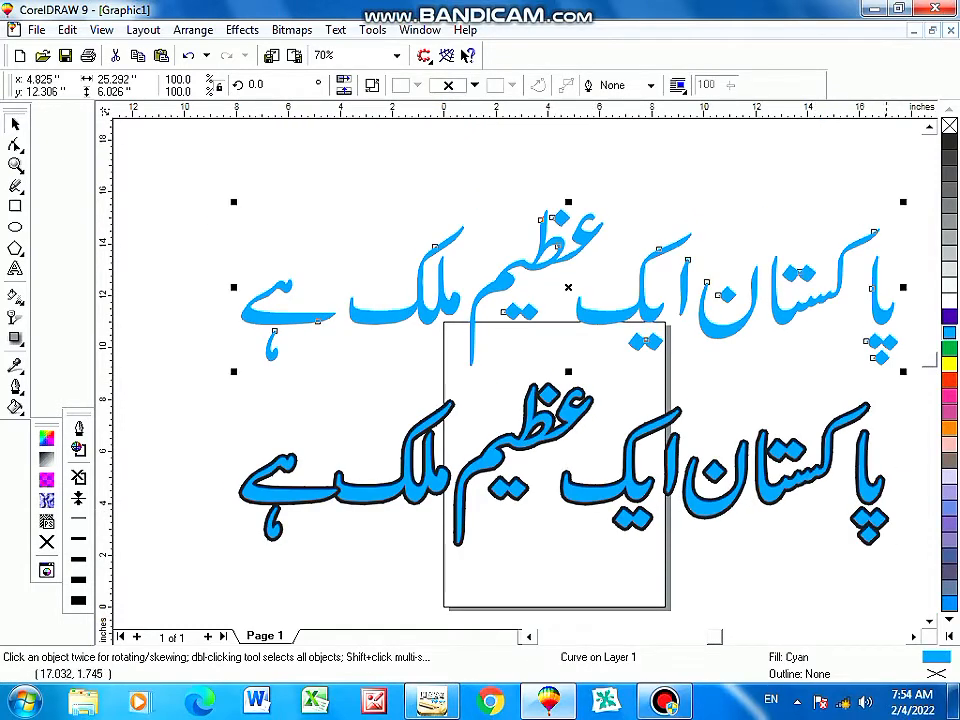
{"action": "left_click", "coordinate": [929, 621]}
{"action": "key", "text": "ctrl+v"}
{"action": "left_click_drag", "start_coordinate": [566, 425], "coordinate": [563, 539]}
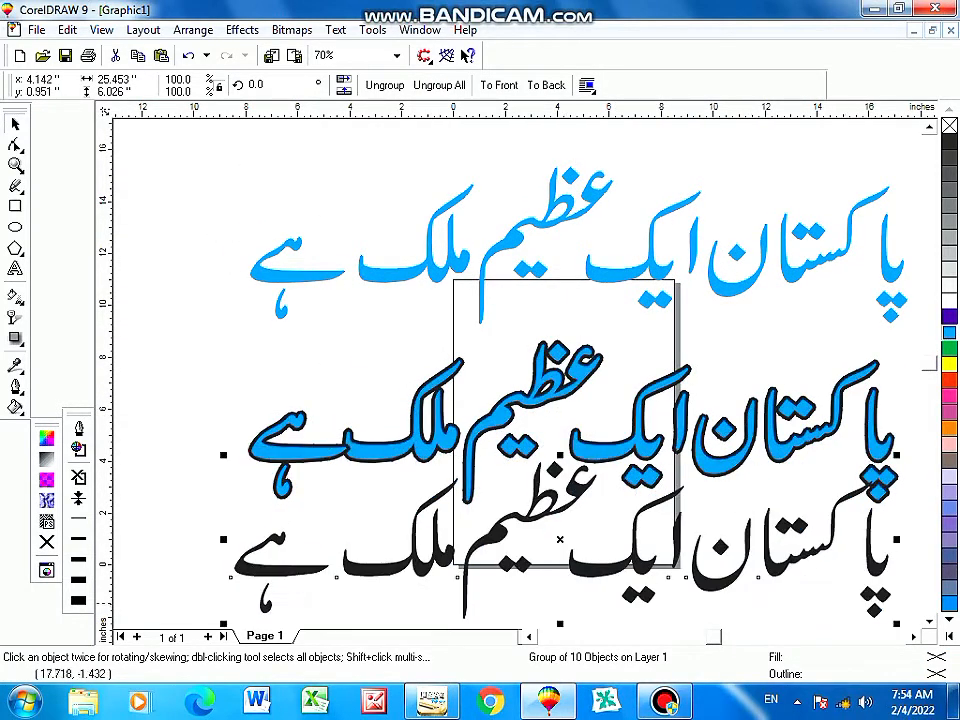
{"action": "scroll", "coordinate": [915, 480], "scroll_direction": "down", "scroll_amount": 3}
{"action": "scroll", "coordinate": [560, 380], "scroll_direction": "down", "scroll_amount": 3}
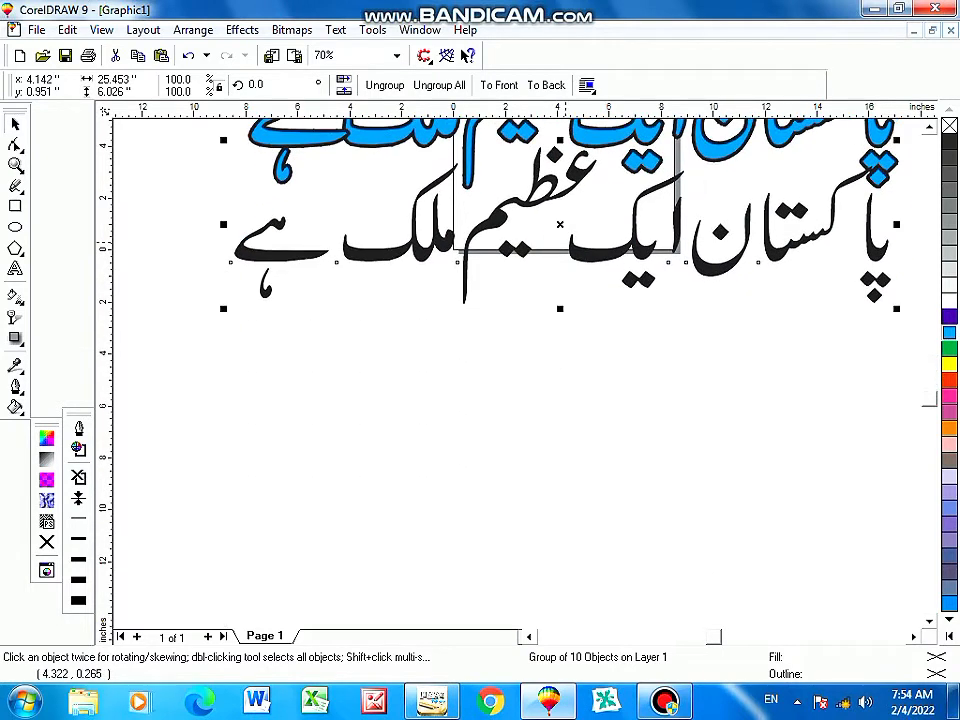
{"action": "left_click_drag", "start_coordinate": [565, 226], "coordinate": [561, 318]}
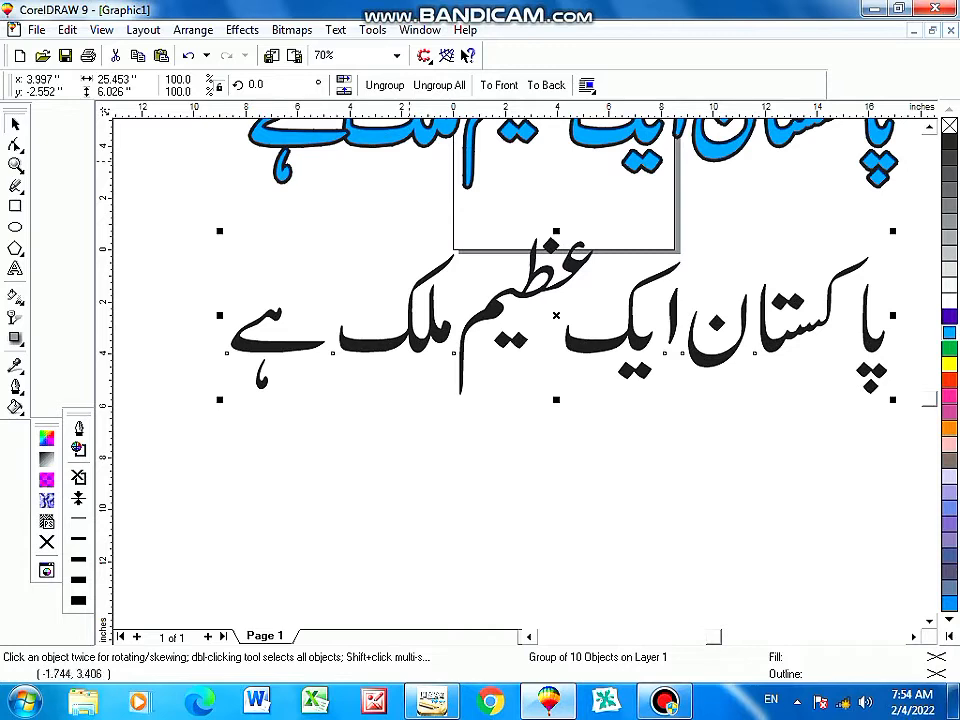
Ungroup the pasted black text and move its word ہے slightly right, so it joins the word ملک.
{"action": "left_click", "coordinate": [384, 85]}
{"action": "left_click", "coordinate": [267, 367]}
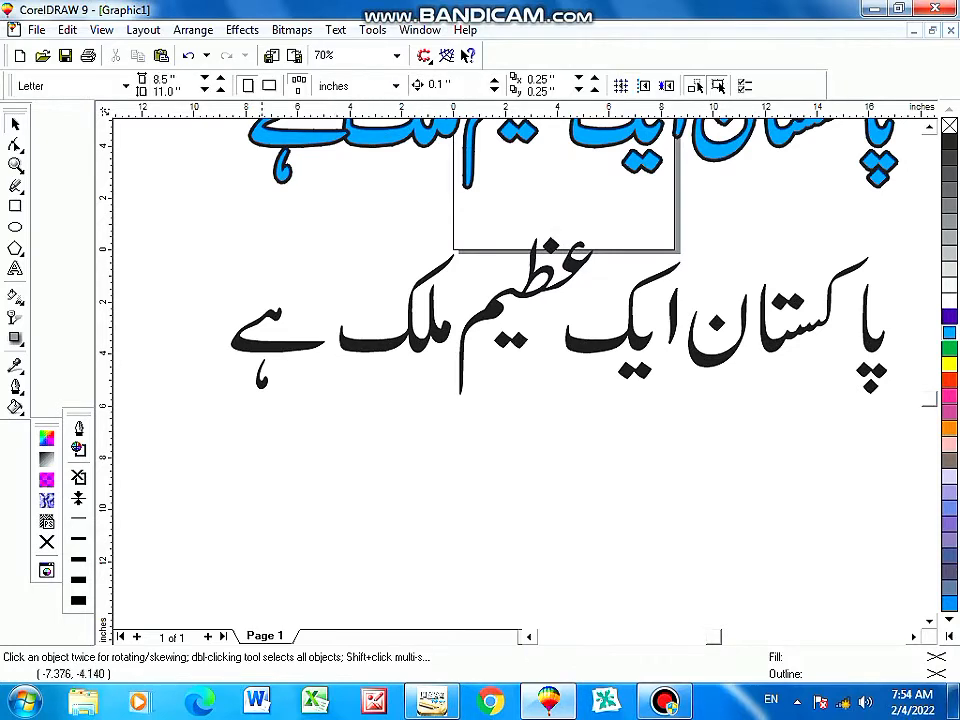
{"action": "left_click", "coordinate": [267, 345]}
{"action": "left_click_drag", "start_coordinate": [227, 352], "coordinate": [242, 352]}
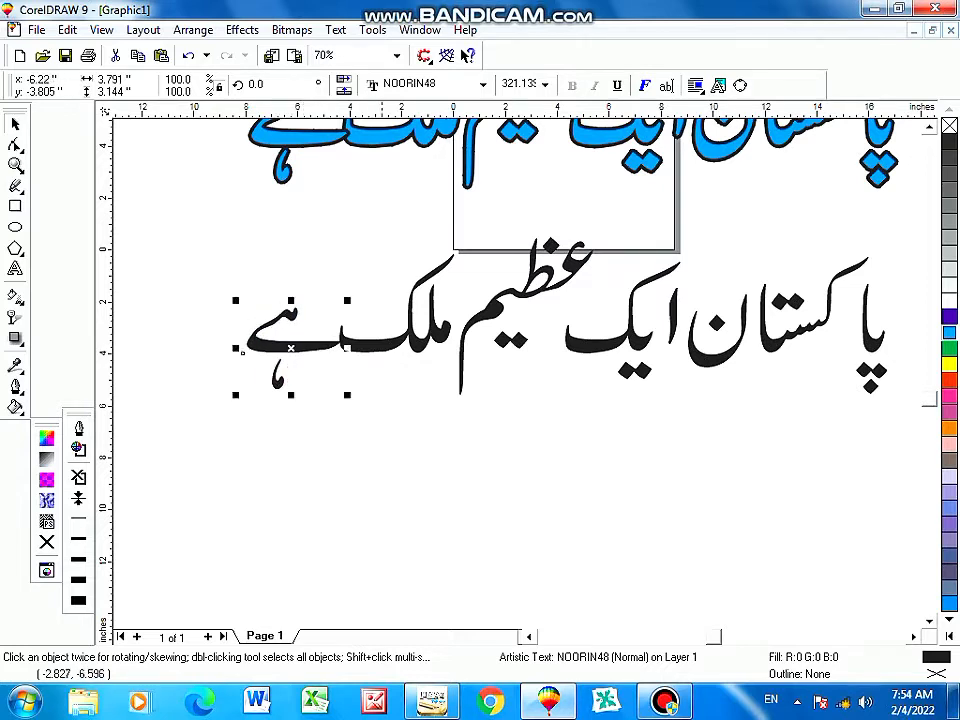
{"action": "left_click", "coordinate": [377, 417]}
Select all pieces of the black text, convert them to curves and weld them together.
{"action": "scroll", "coordinate": [199, 250], "scroll_direction": "down", "scroll_amount": 1}
{"action": "left_click_drag", "start_coordinate": [201, 230], "coordinate": [716, 382]}
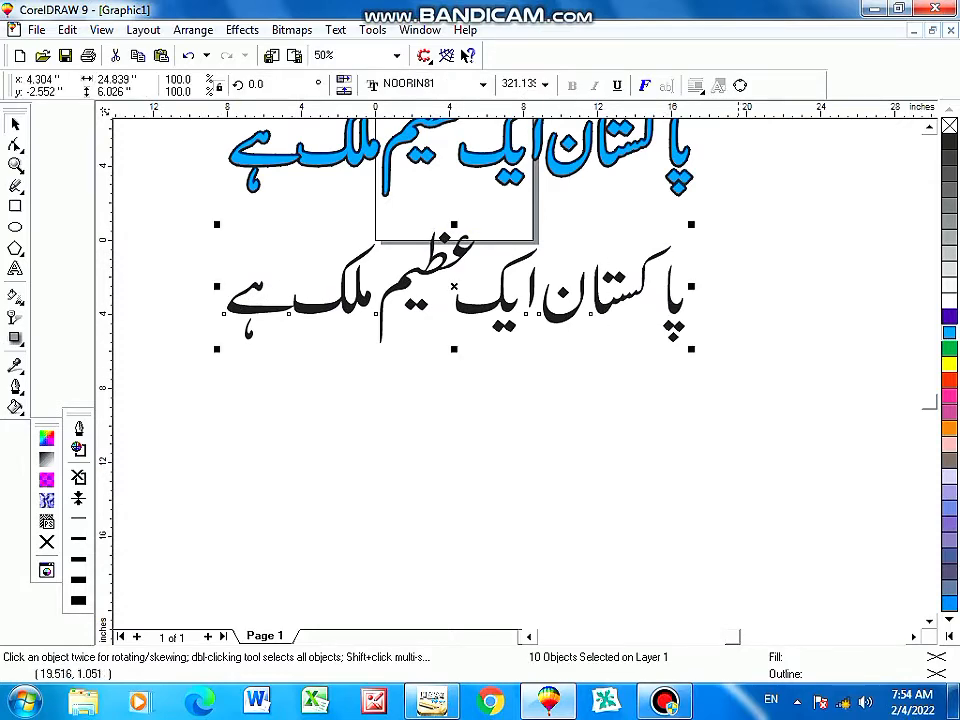
{"action": "key", "text": "ctrl+q"}
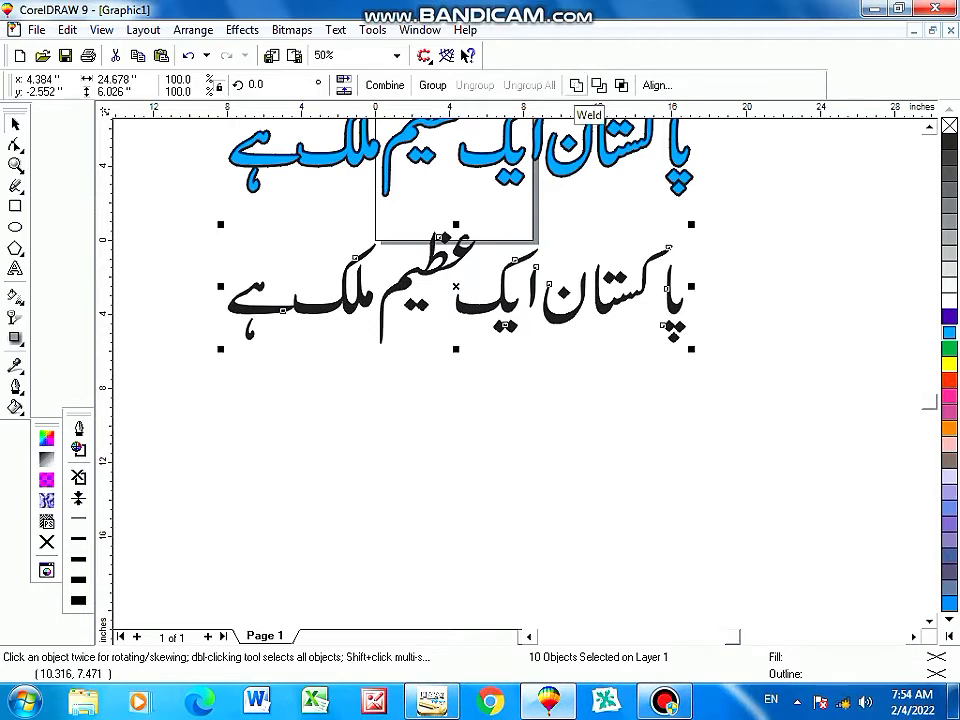
{"action": "left_click", "coordinate": [576, 85]}
{"action": "left_click", "coordinate": [554, 477]}
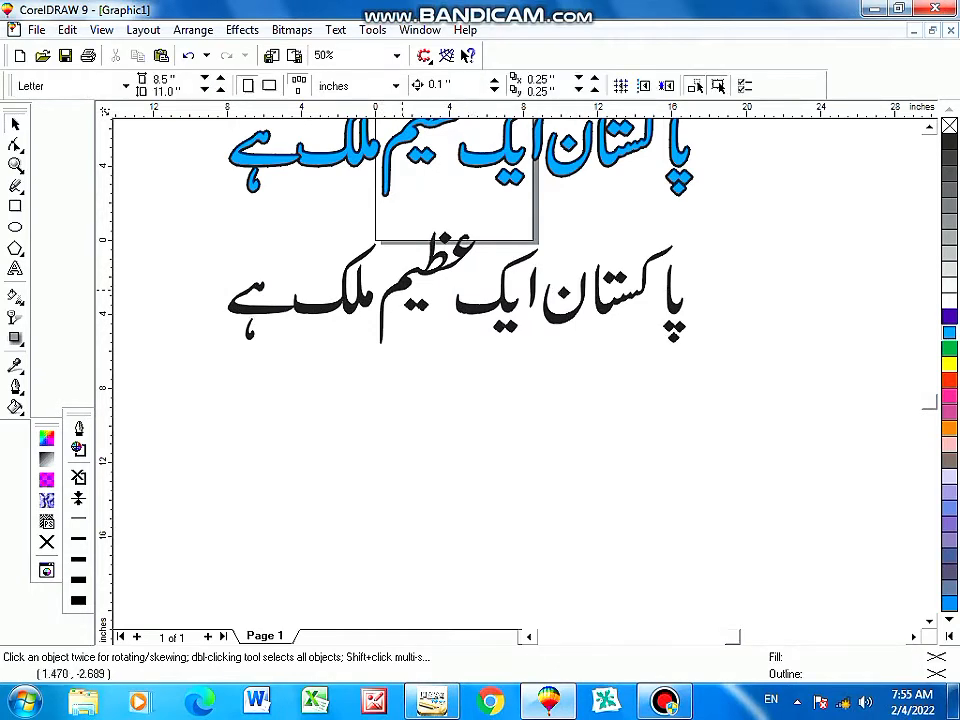
Fill the welded text with cyan and give it a 20-point outline with rounded corners and caps, behind the fill and scaled with the image.
{"action": "left_click", "coordinate": [398, 290]}
{"action": "left_click", "coordinate": [949, 332]}
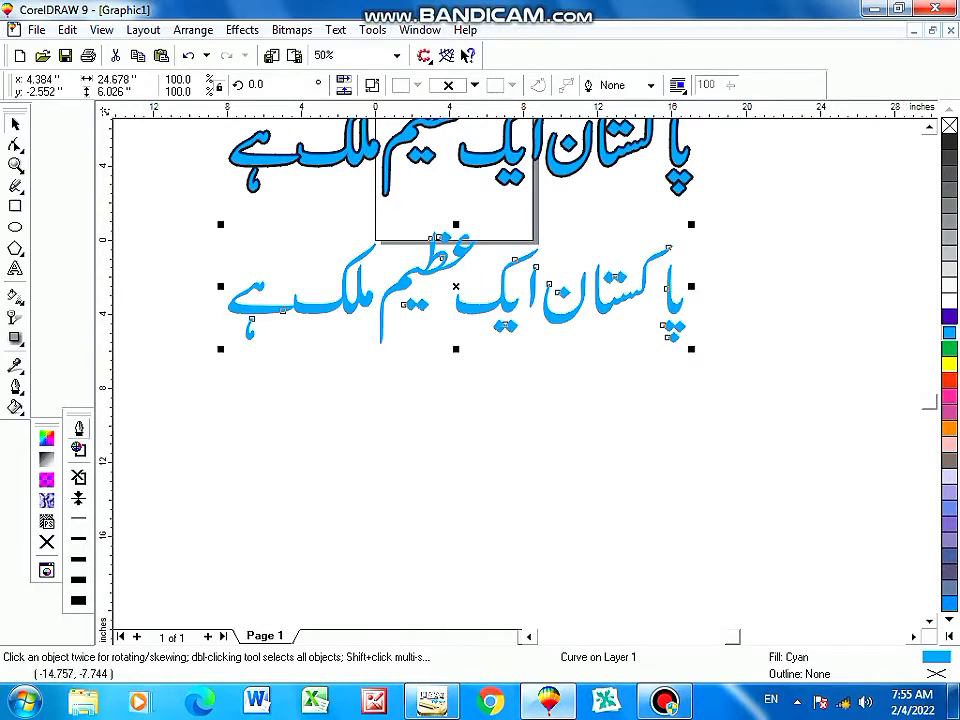
{"action": "left_click", "coordinate": [79, 428]}
{"action": "key", "text": "Tab"}
{"action": "type", "text": "20"}
{"action": "left_click", "coordinate": [331, 407]}
{"action": "left_click", "coordinate": [318, 464]}
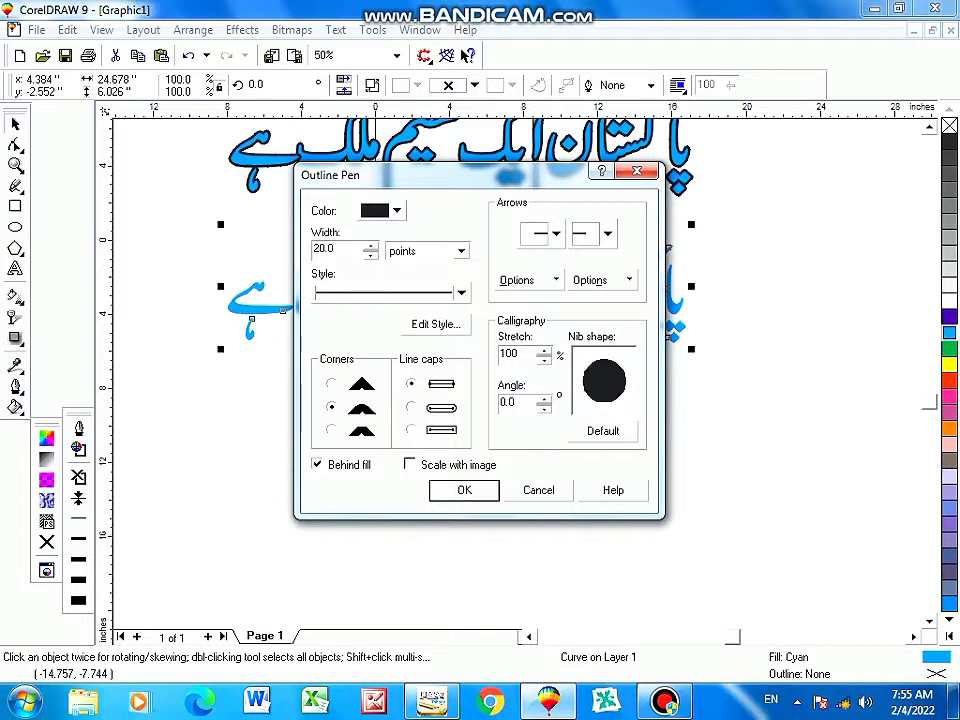
{"action": "left_click", "coordinate": [409, 464]}
{"action": "left_click", "coordinate": [410, 407]}
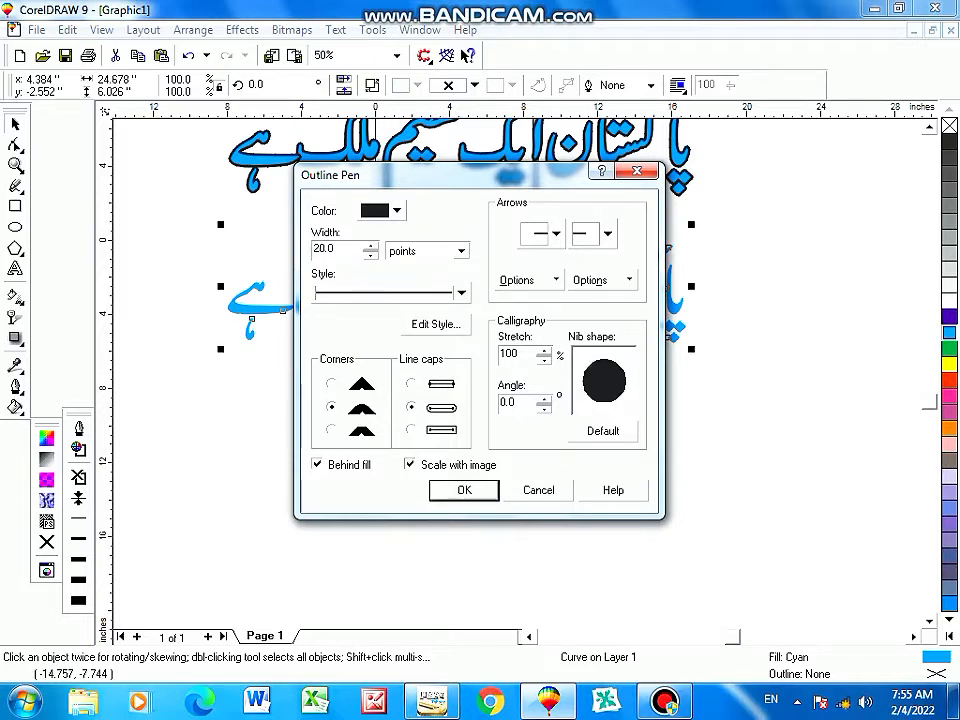
{"action": "left_click", "coordinate": [448, 487]}
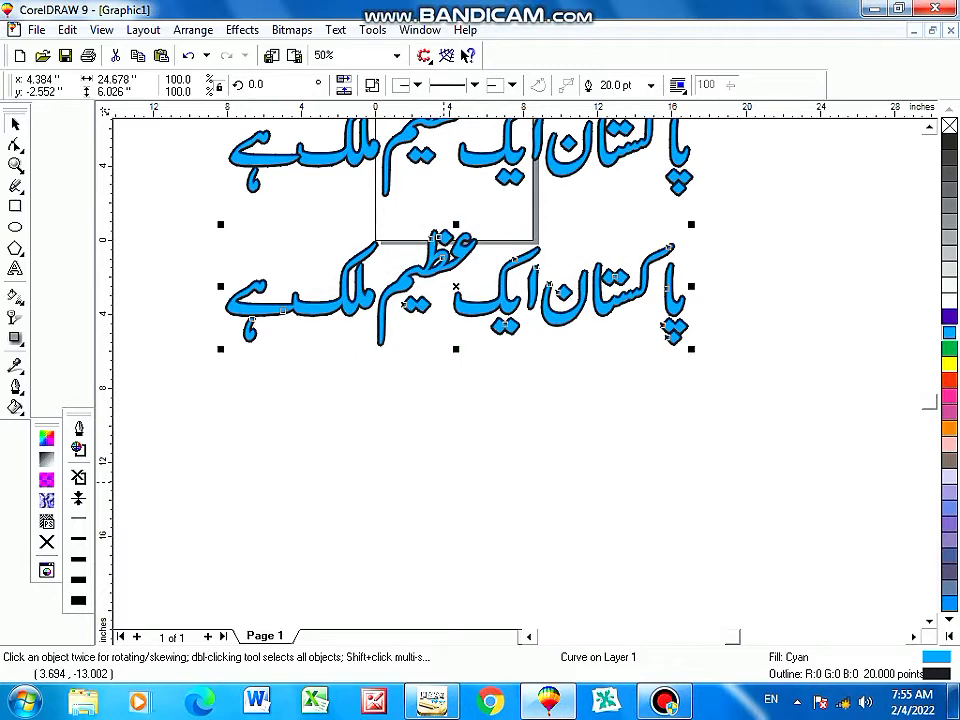
Examine the outline where ملک meets ہے in the welded text.
{"action": "scroll", "coordinate": [214, 279], "scroll_direction": "up", "scroll_amount": 1}
{"action": "scroll", "coordinate": [214, 277], "scroll_direction": "up", "scroll_amount": 5}
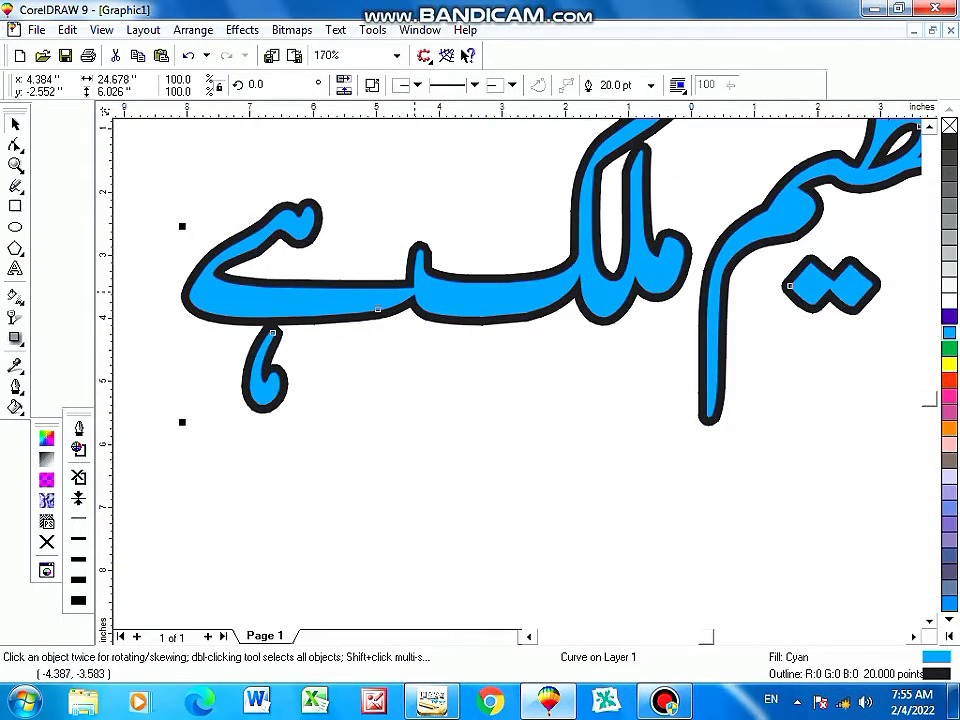
{"action": "scroll", "coordinate": [214, 277], "scroll_direction": "down", "scroll_amount": 4}
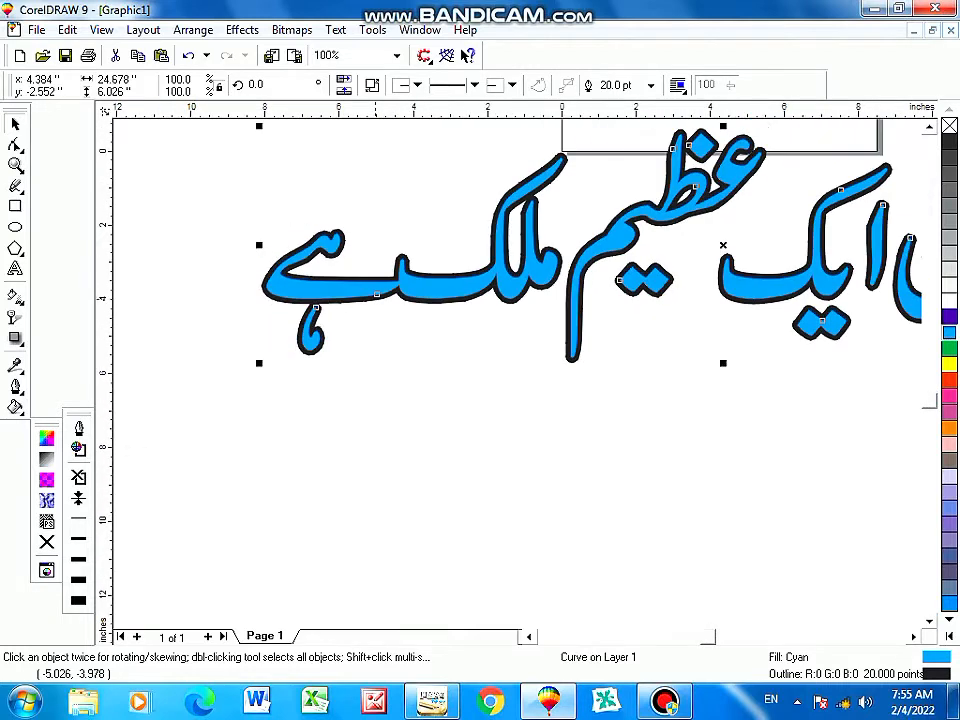
{"action": "scroll", "coordinate": [359, 228], "scroll_direction": "down", "scroll_amount": 1}
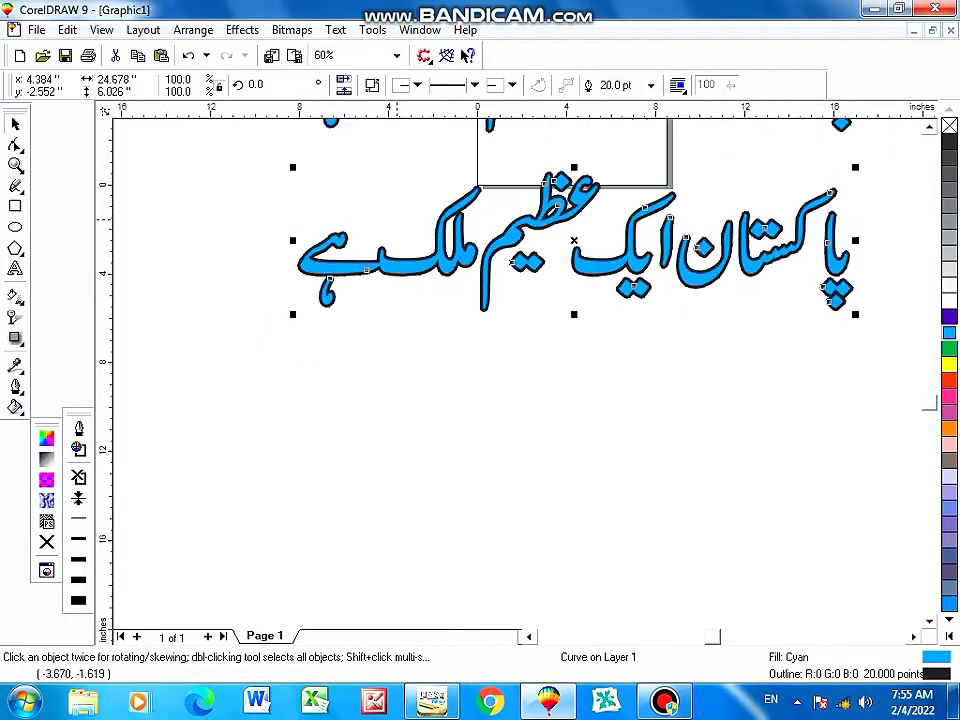
{"action": "scroll", "coordinate": [274, 205], "scroll_direction": "up", "scroll_amount": 3}
{"action": "scroll", "coordinate": [340, 310], "scroll_direction": "up", "scroll_amount": 5}
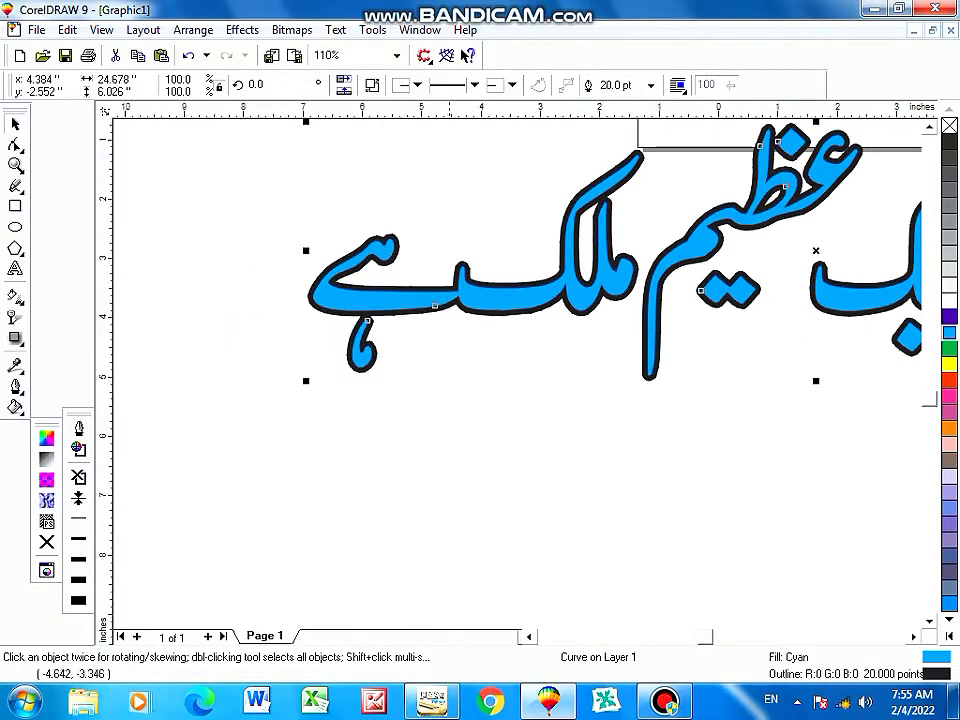
{"action": "scroll", "coordinate": [340, 310], "scroll_direction": "down", "scroll_amount": 1}
{"action": "scroll", "coordinate": [232, 282], "scroll_direction": "down", "scroll_amount": 3}
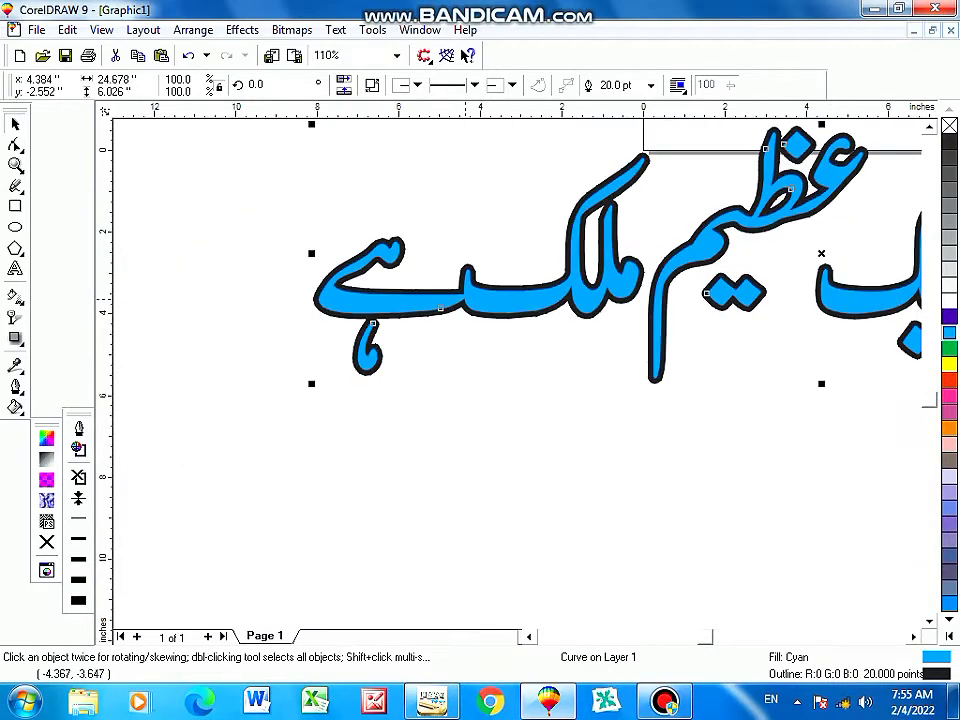
{"action": "scroll", "coordinate": [232, 282], "scroll_direction": "down", "scroll_amount": 1}
{"action": "scroll", "coordinate": [777, 293], "scroll_direction": "down", "scroll_amount": 1}
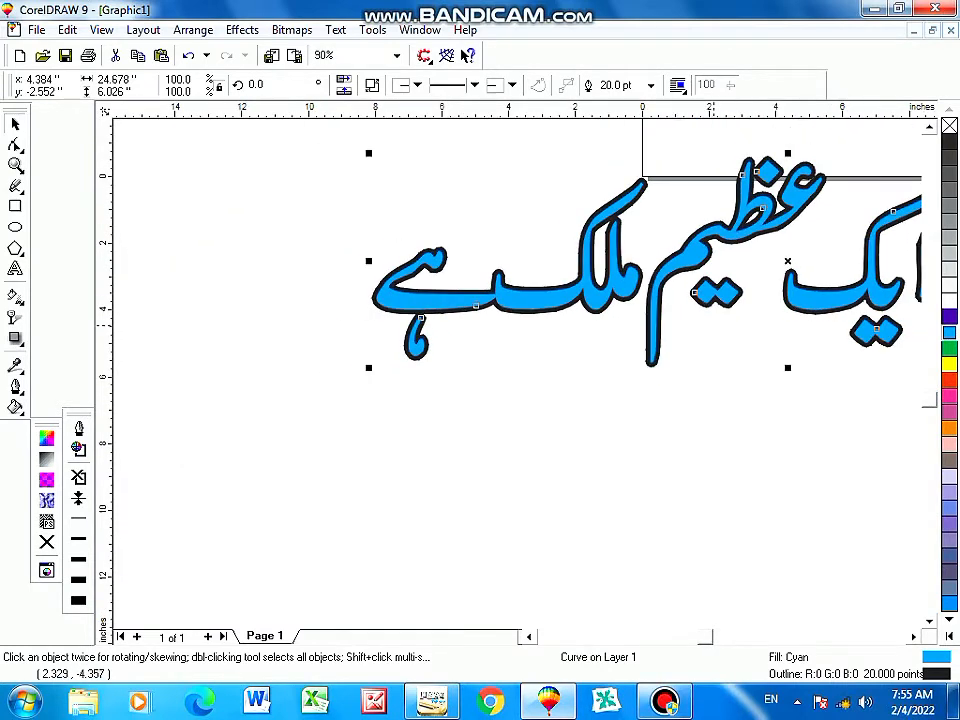
{"action": "scroll", "coordinate": [719, 321], "scroll_direction": "down", "scroll_amount": 2}
Select all three lines of text, give them a black outline and move them up slightly, centred at about 4.8, 5.8 inches.
{"action": "left_click_drag", "start_coordinate": [178, 288], "coordinate": [373, 593]}
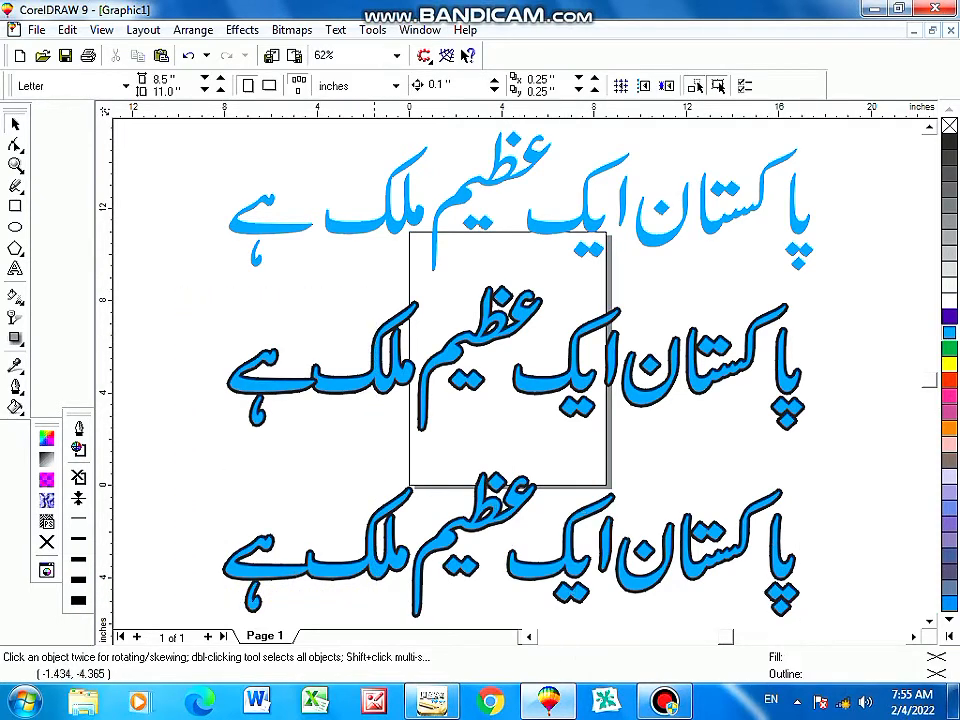
{"action": "scroll", "coordinate": [387, 600], "scroll_direction": "down", "scroll_amount": 2}
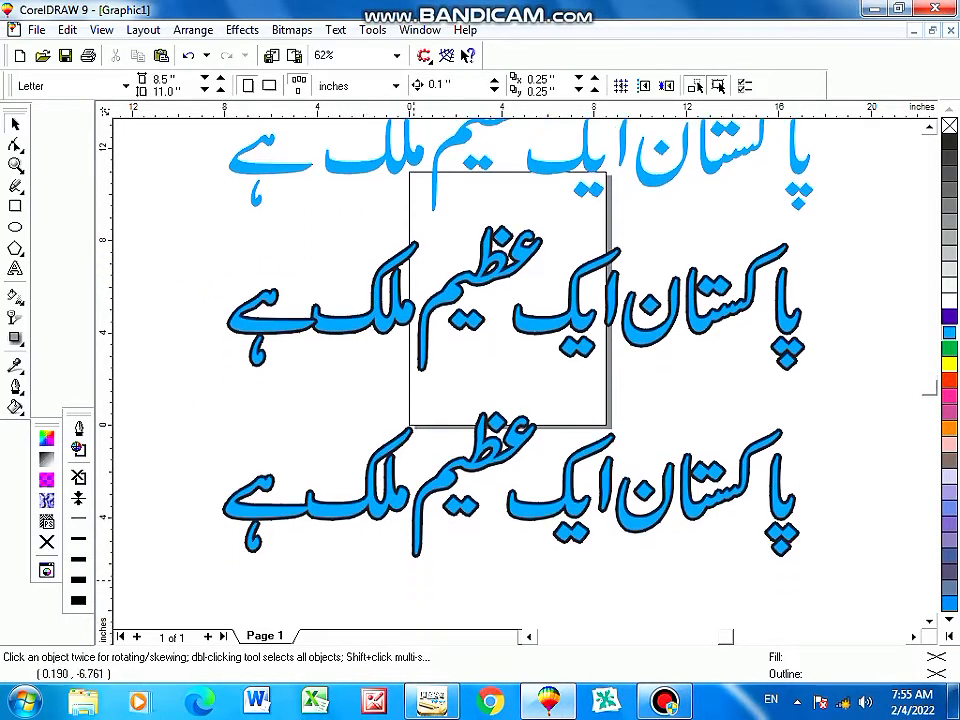
{"action": "scroll", "coordinate": [413, 580], "scroll_direction": "down", "scroll_amount": 1}
{"action": "left_click_drag", "start_coordinate": [242, 243], "coordinate": [720, 599]}
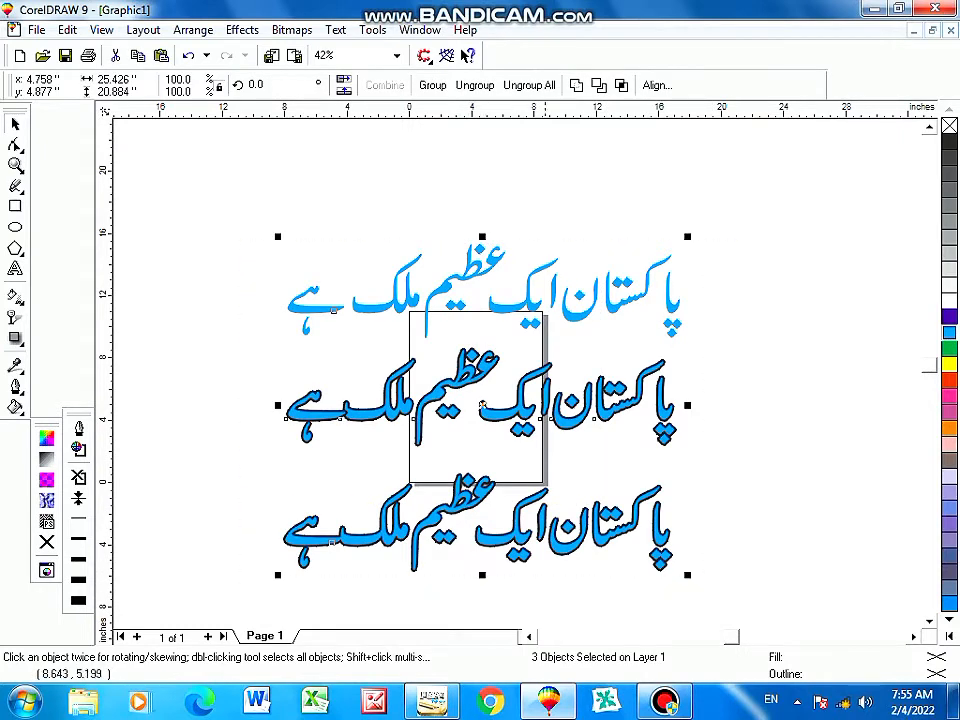
{"action": "left_click", "coordinate": [482, 405]}
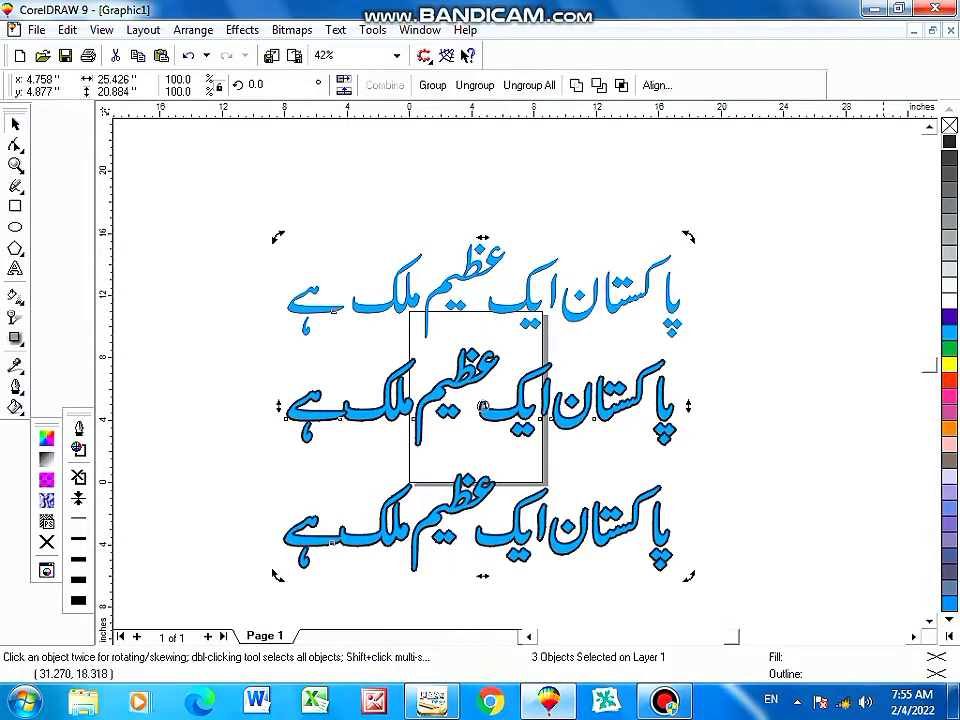
{"action": "scroll", "coordinate": [339, 553], "scroll_direction": "up", "scroll_amount": 1}
{"action": "left_click_drag", "start_coordinate": [350, 536], "coordinate": [350, 519]}
{"action": "scroll", "coordinate": [330, 521], "scroll_direction": "up", "scroll_amount": 1}
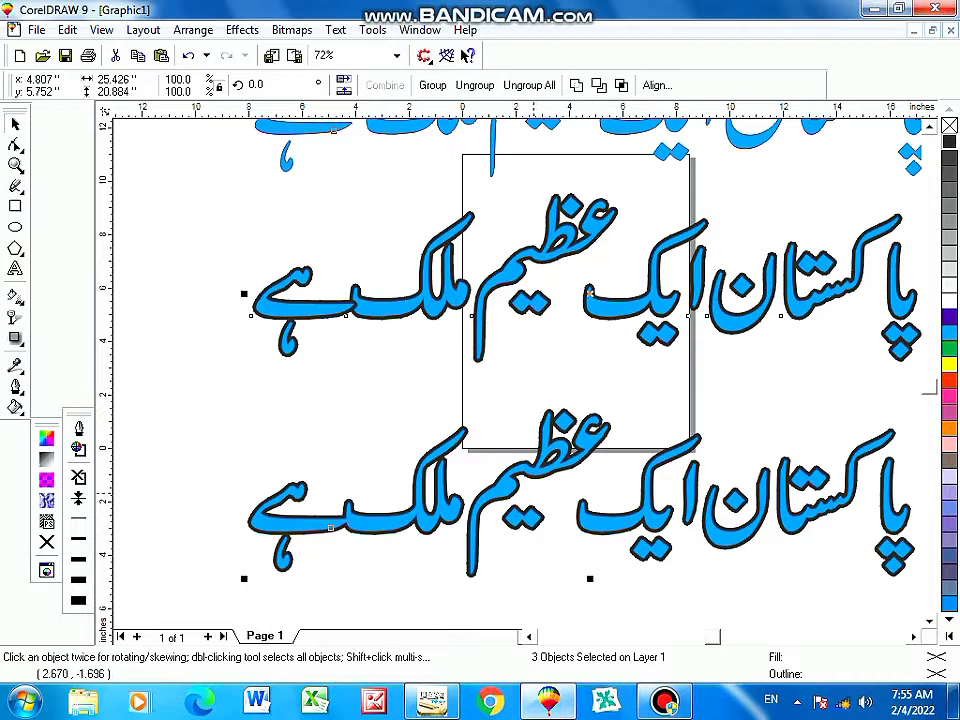
Select all the lines of text in the drawing and delete them.
{"action": "left_click_drag", "start_coordinate": [555, 458], "coordinate": [559, 426]}
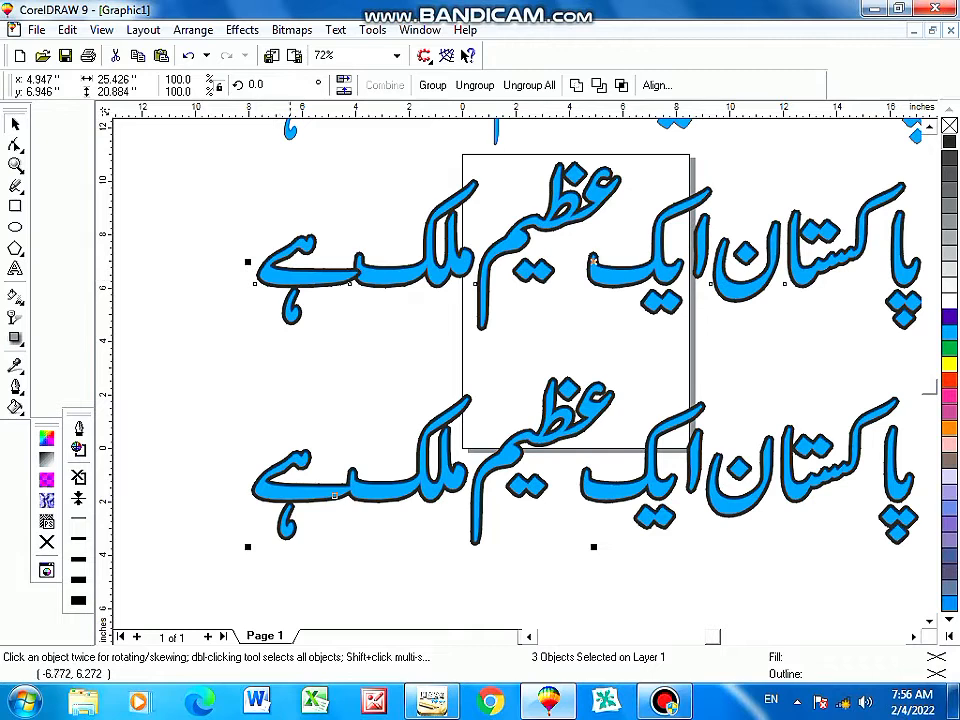
{"action": "left_click", "coordinate": [369, 517]}
{"action": "left_click", "coordinate": [377, 496]}
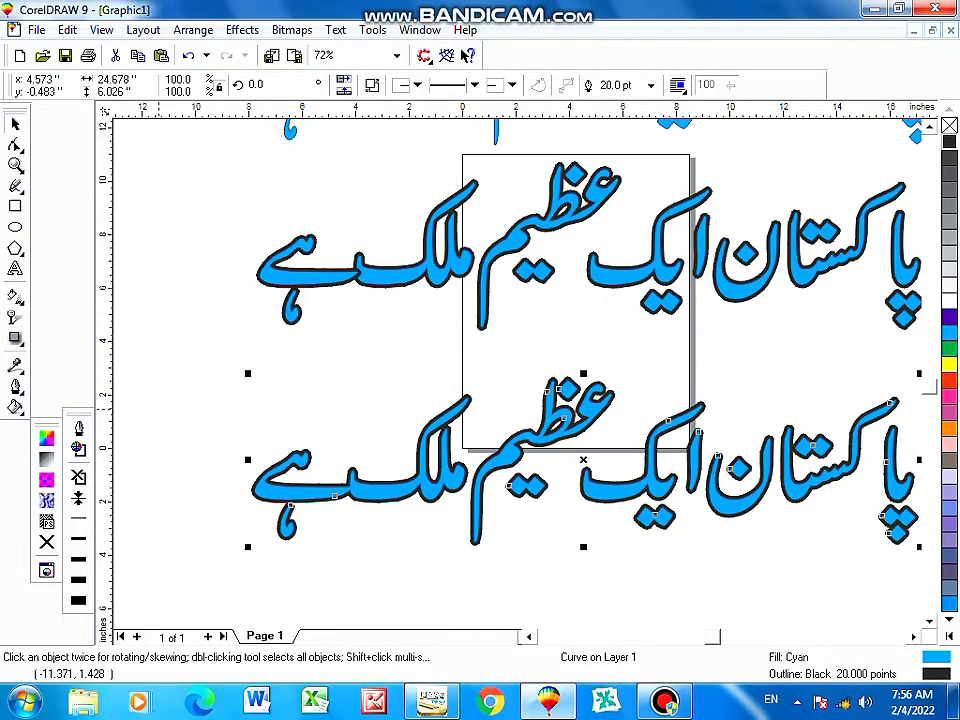
{"action": "left_click", "coordinate": [159, 410]}
{"action": "scroll", "coordinate": [434, 567], "scroll_direction": "down", "scroll_amount": 1}
{"action": "left_click_drag", "start_coordinate": [229, 157], "coordinate": [575, 248]}
{"action": "left_click_drag", "start_coordinate": [225, 128], "coordinate": [856, 580]}
{"action": "key", "text": "Delete"}
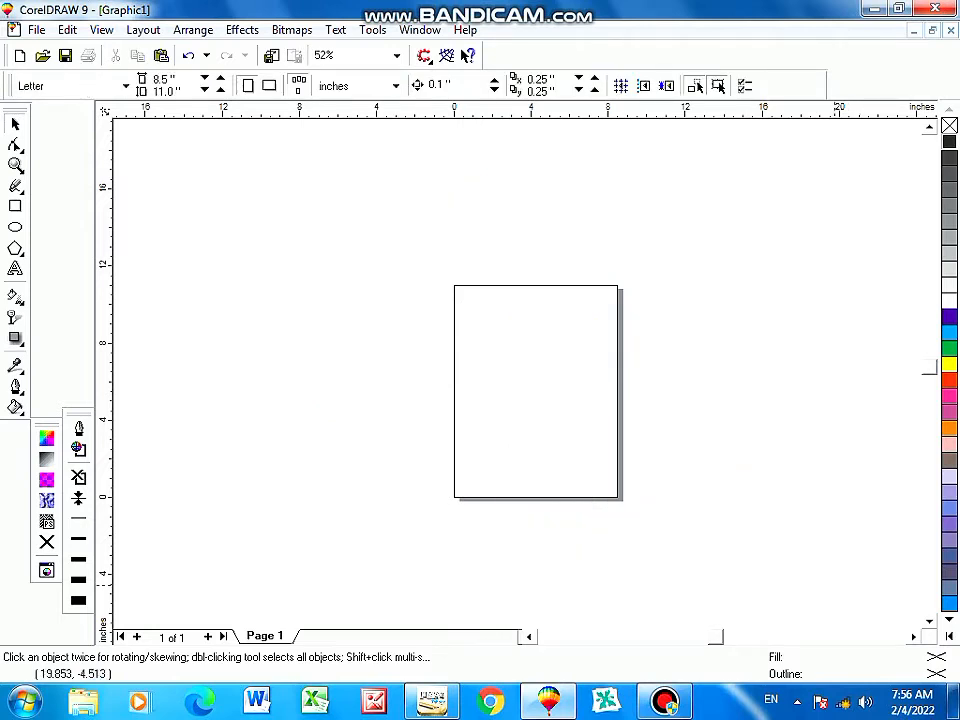
Paste the original black Urdu text, move it up to about 4.2, 6.2 inches and ungroup it.
{"action": "key", "text": "ctrl+v"}
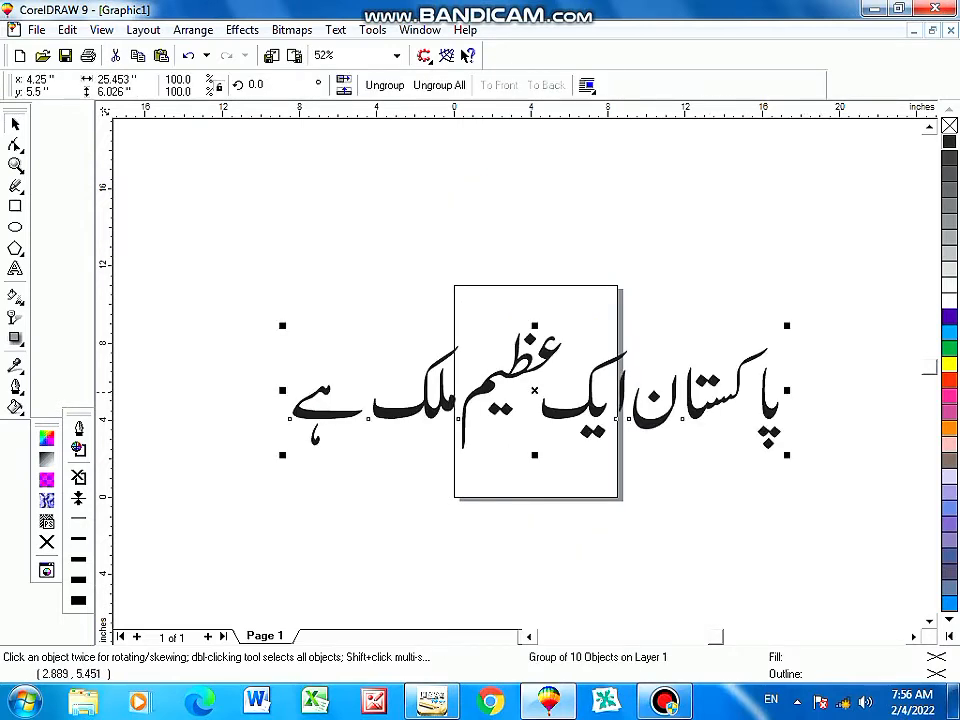
{"action": "left_click_drag", "start_coordinate": [532, 393], "coordinate": [531, 379]}
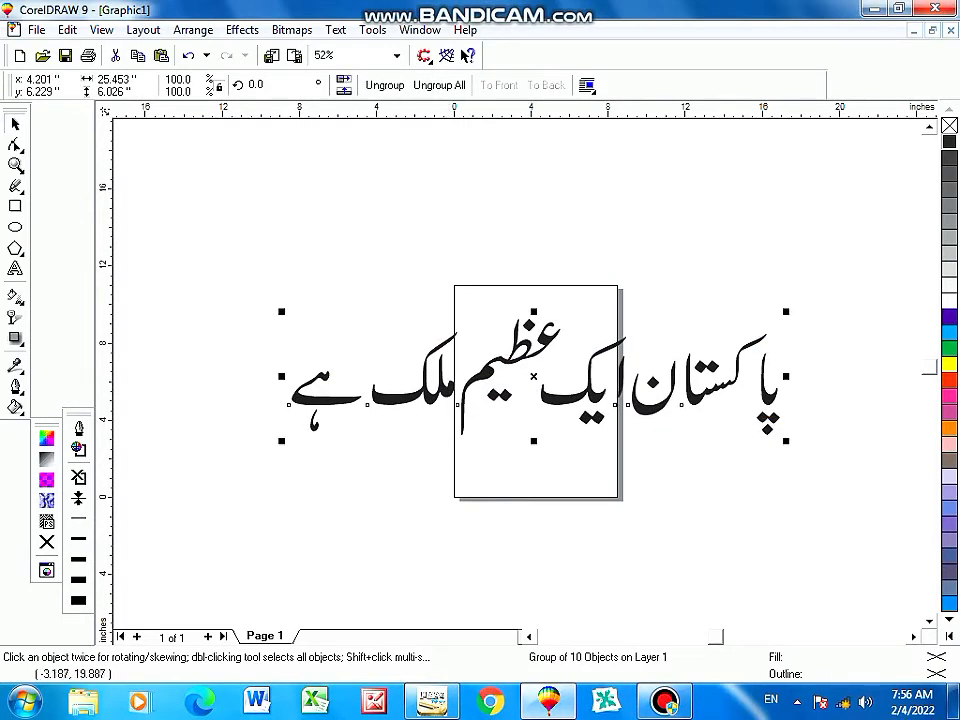
{"action": "key", "text": "ctrl+u"}
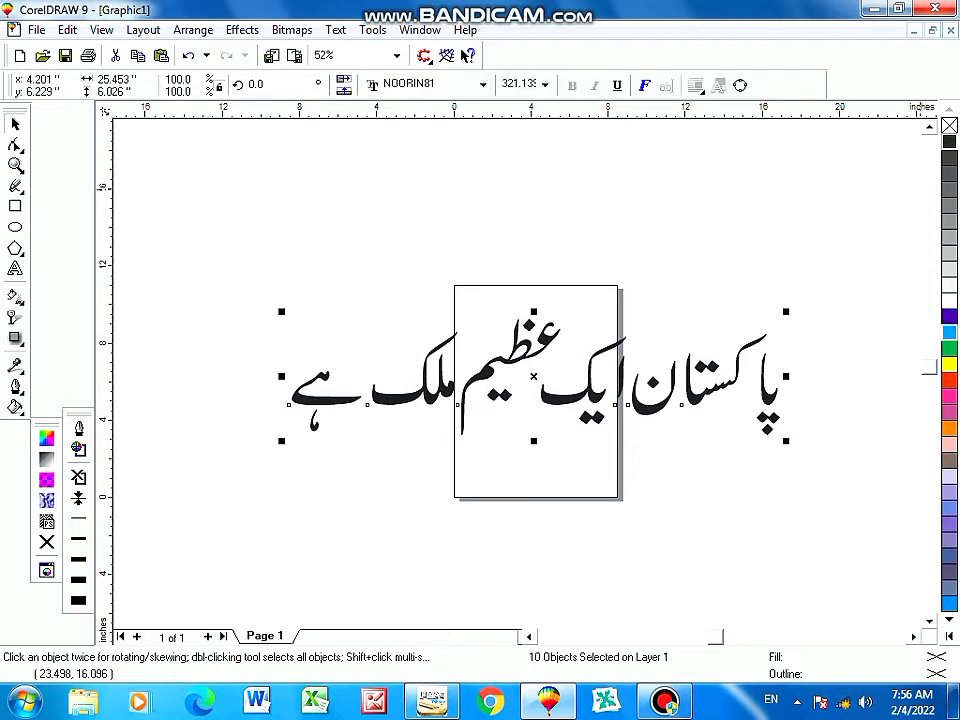
Fill the ungrouped text with cyan and add a 20-point outline with rounded corners and caps, behind the fill and scaled with the image.
{"action": "left_click", "coordinate": [950, 332]}
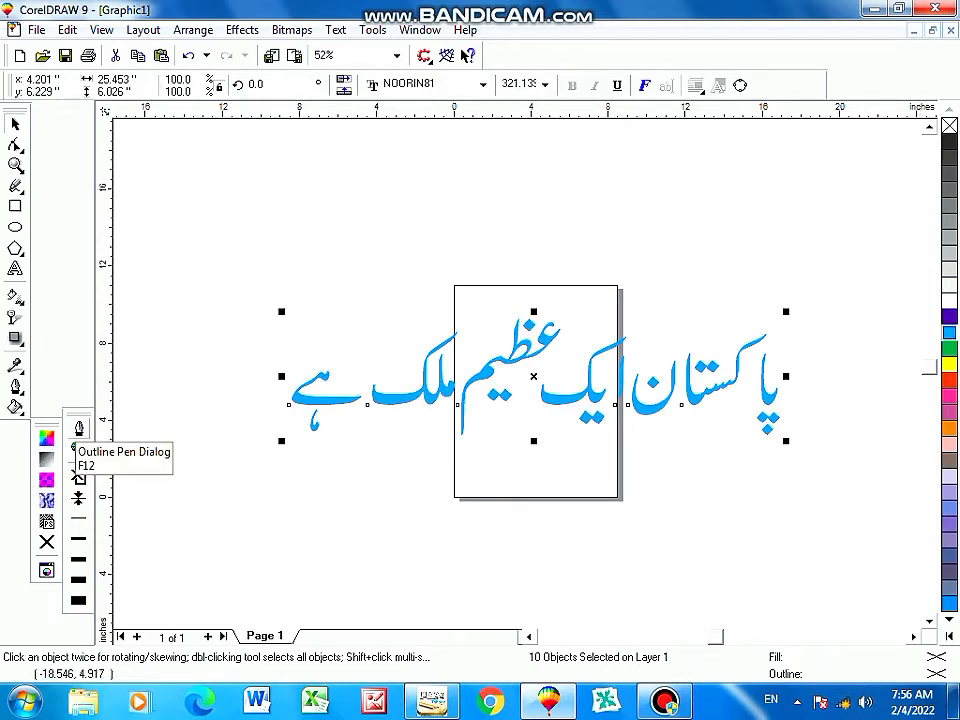
{"action": "left_click", "coordinate": [79, 428]}
{"action": "type", "text": "20.0"}
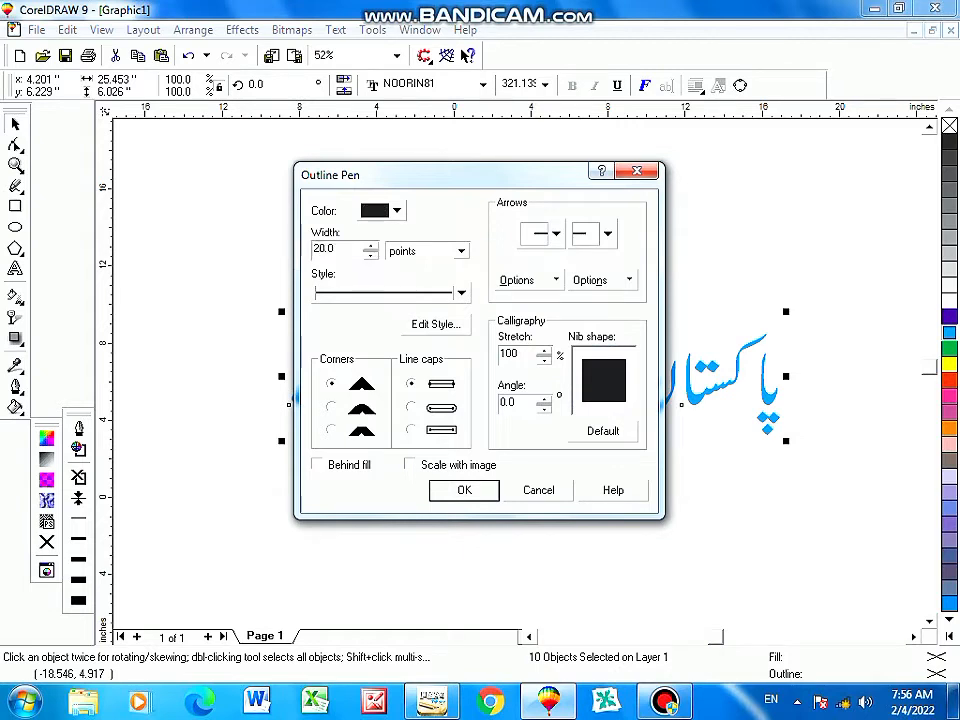
{"action": "left_click", "coordinate": [331, 407]}
{"action": "left_click", "coordinate": [318, 464]}
{"action": "left_click", "coordinate": [410, 464]}
{"action": "left_click", "coordinate": [411, 407]}
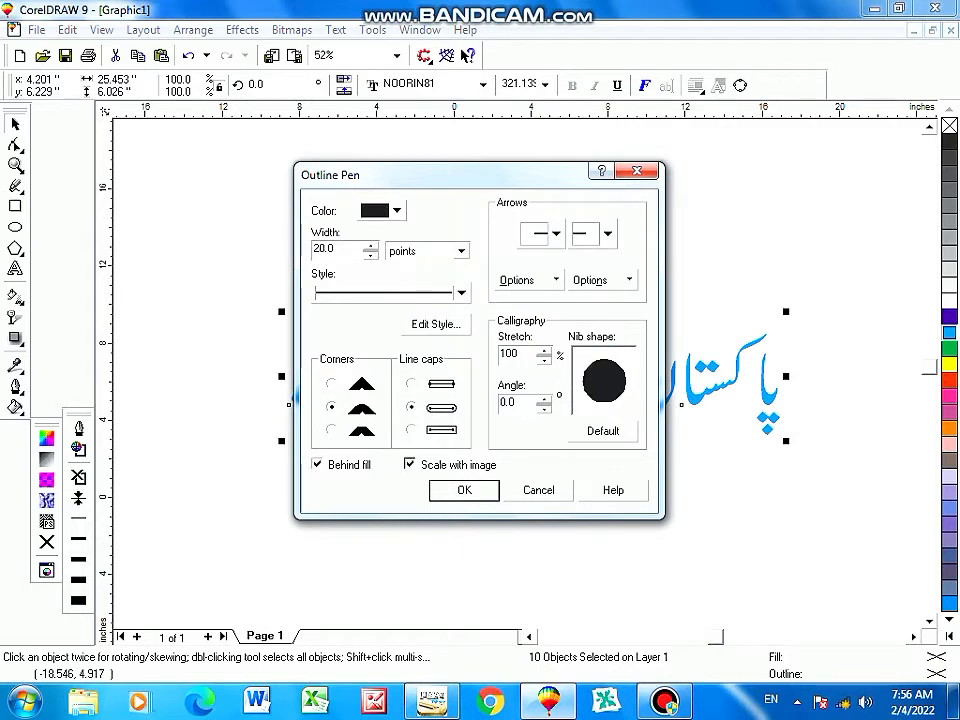
{"action": "left_click", "coordinate": [448, 489]}
Combine all the text pieces into a single curve and move it up to about 4.0, 7.7 inches.
{"action": "scroll", "coordinate": [447, 471], "scroll_direction": "up", "scroll_amount": 1}
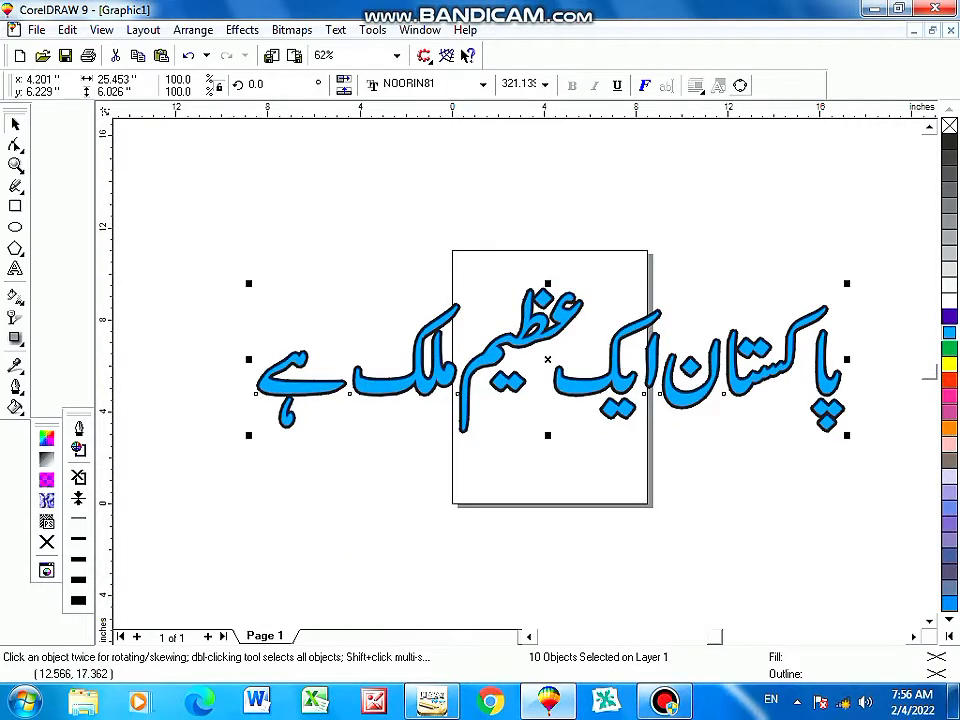
{"action": "key", "text": "ctrl+l"}
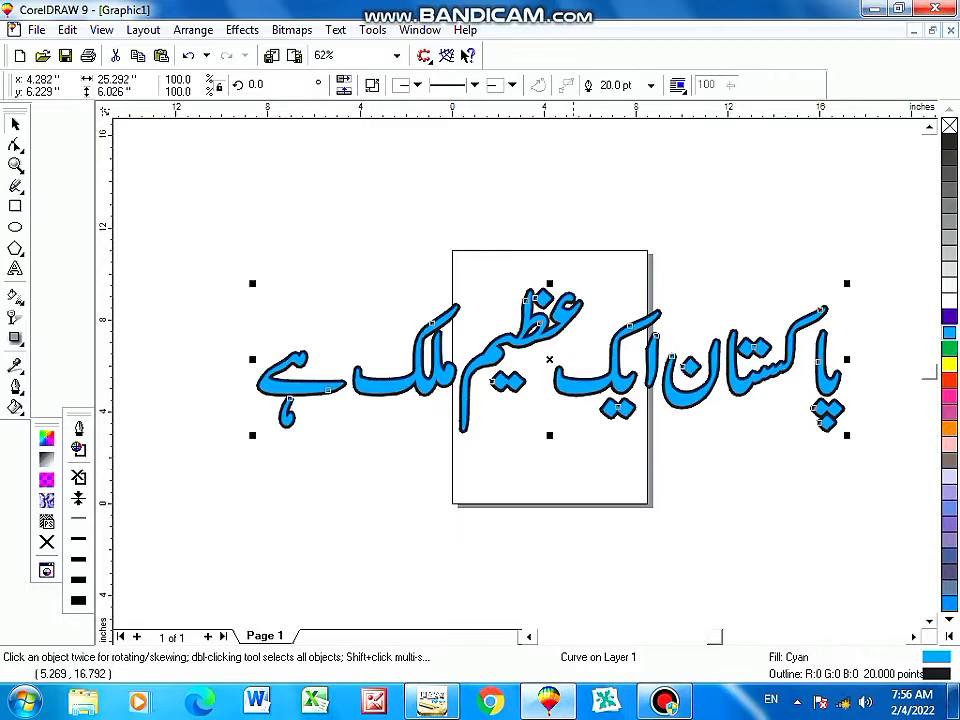
{"action": "left_click", "coordinate": [605, 195]}
{"action": "mouse_move", "coordinate": [498, 340]}
{"action": "left_mouse_down"}
{"action": "mouse_move", "coordinate": [514, 339]}
{"action": "mouse_move", "coordinate": [479, 300]}
{"action": "mouse_move", "coordinate": [502, 330]}
{"action": "left_mouse_up"}
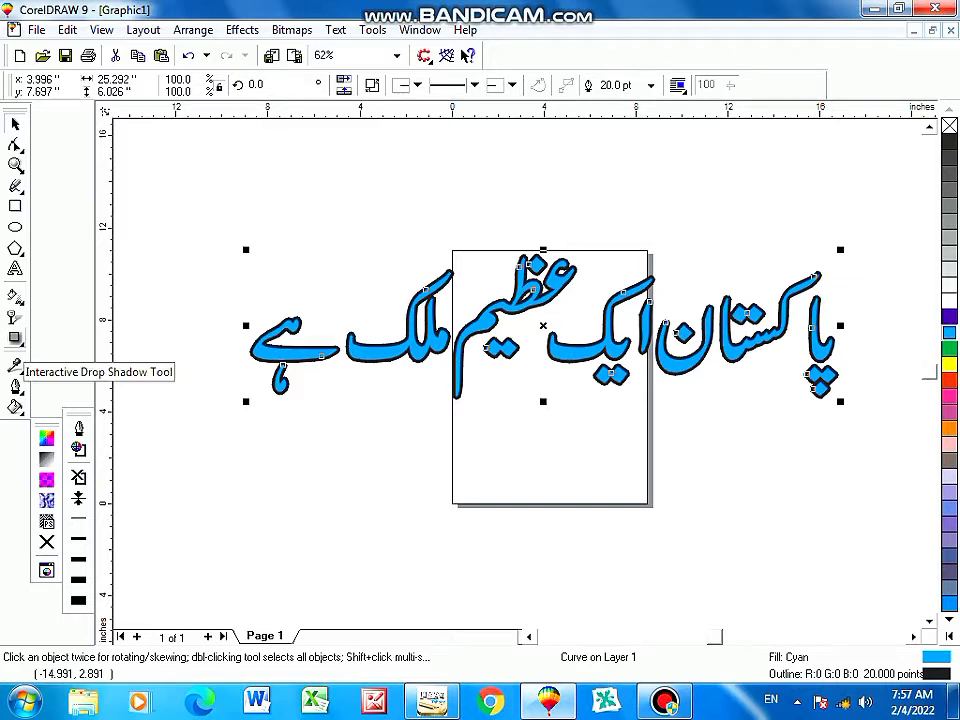
Cast a drop shadow straight down from the text's top edge, at about -90 degrees, and inspect it up close.
{"action": "left_click", "coordinate": [15, 338]}
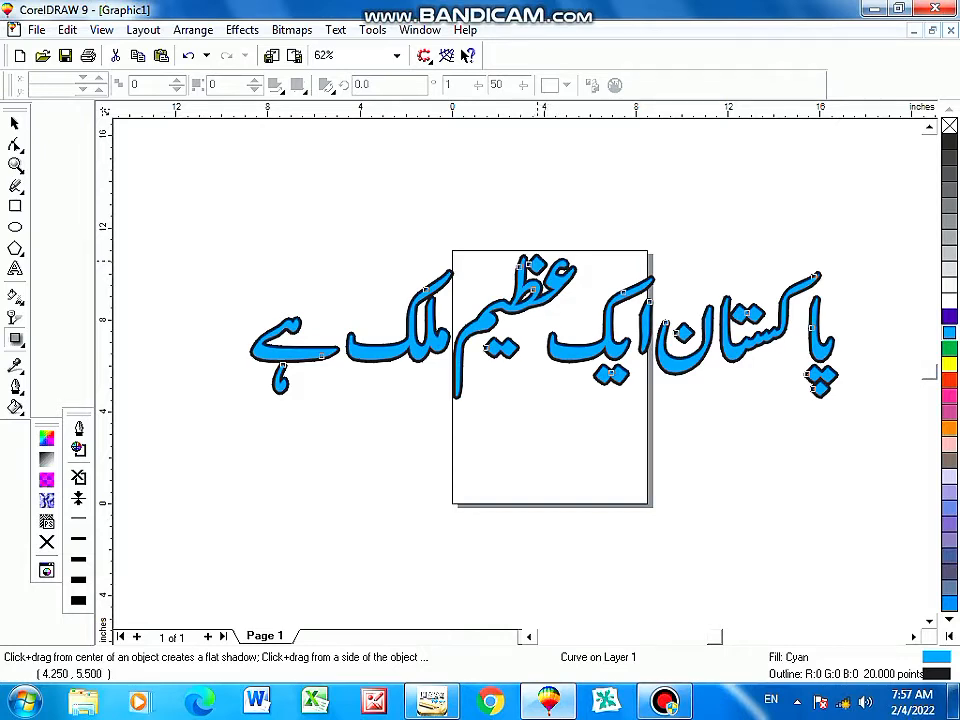
{"action": "left_click_drag", "start_coordinate": [550, 376], "coordinate": [549, 405]}
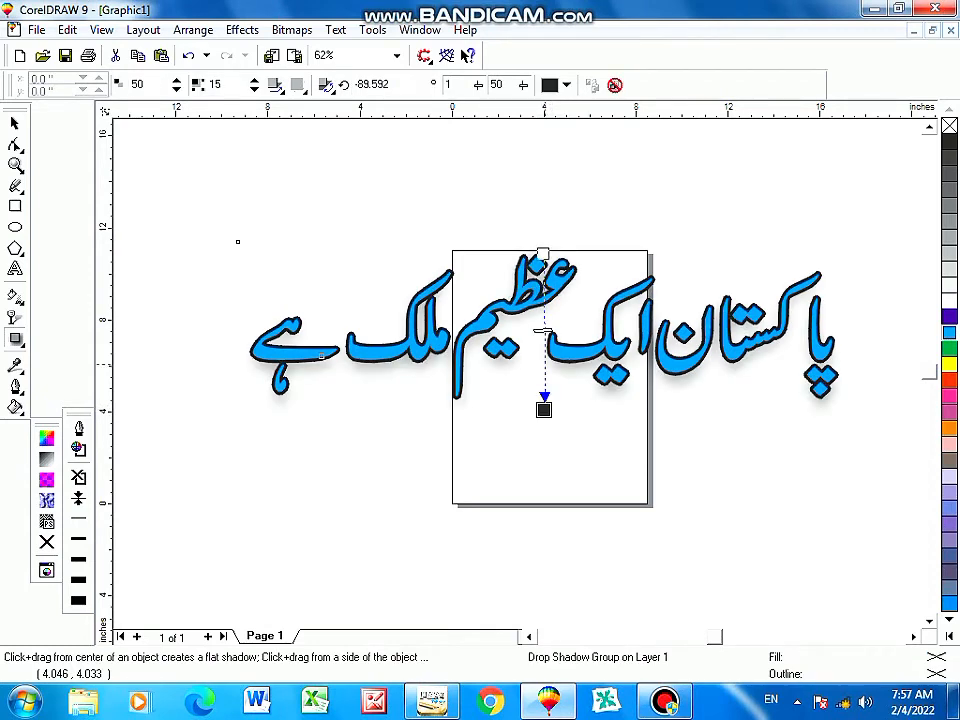
{"action": "left_click", "coordinate": [566, 342]}
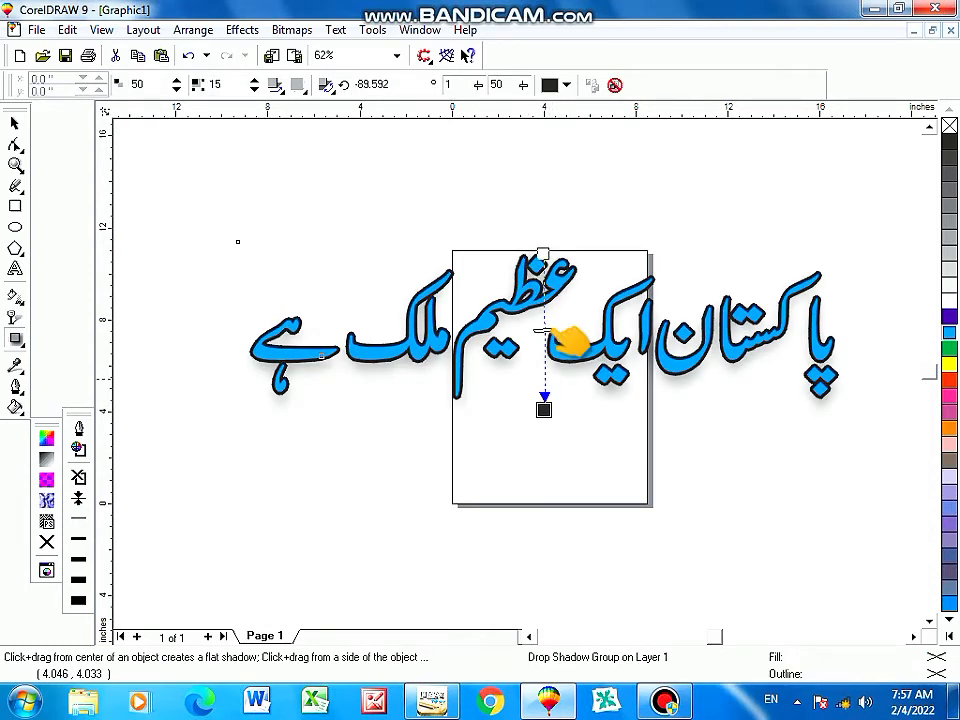
{"action": "scroll", "coordinate": [543, 331], "scroll_direction": "up", "scroll_amount": 4}
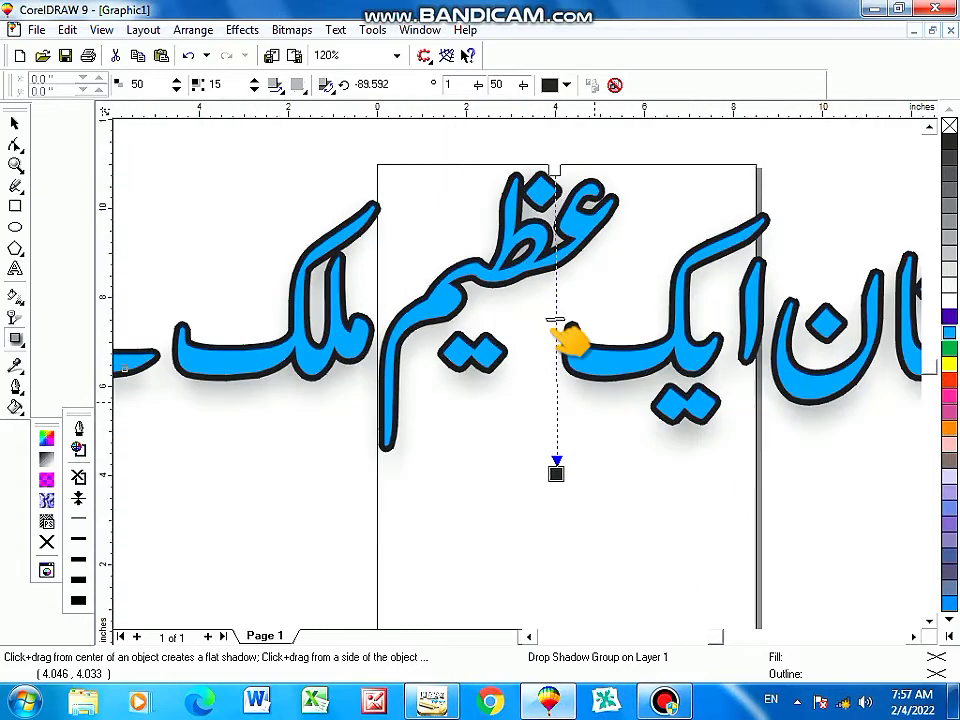
{"action": "scroll", "coordinate": [555, 320], "scroll_direction": "up", "scroll_amount": 4}
{"action": "scroll", "coordinate": [572, 345], "scroll_direction": "down", "scroll_amount": 6}
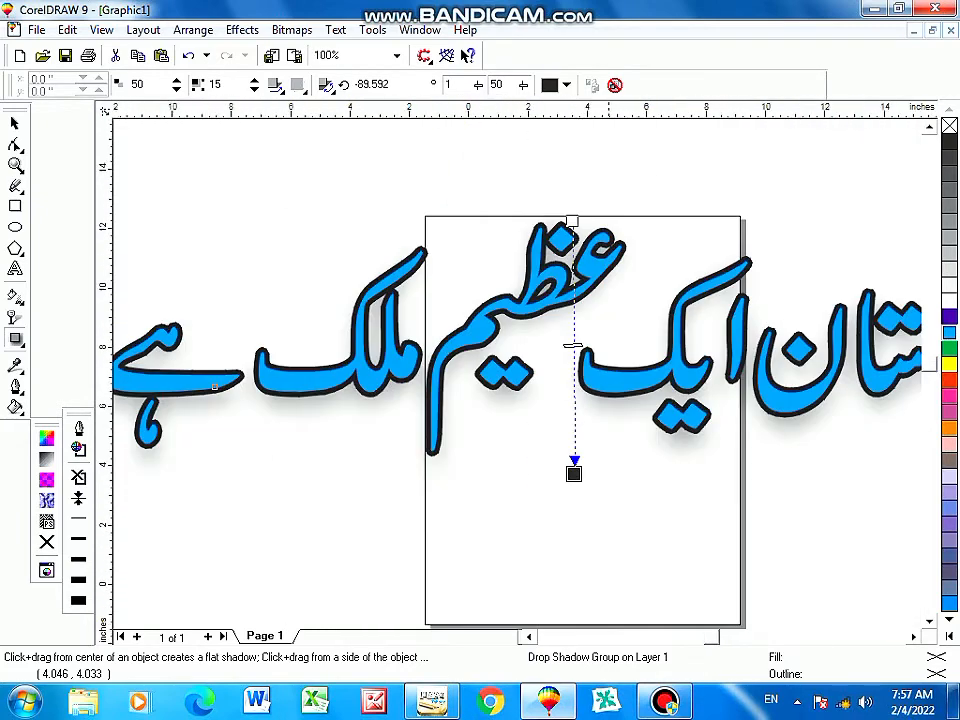
{"action": "scroll", "coordinate": [572, 345], "scroll_direction": "down", "scroll_amount": 1}
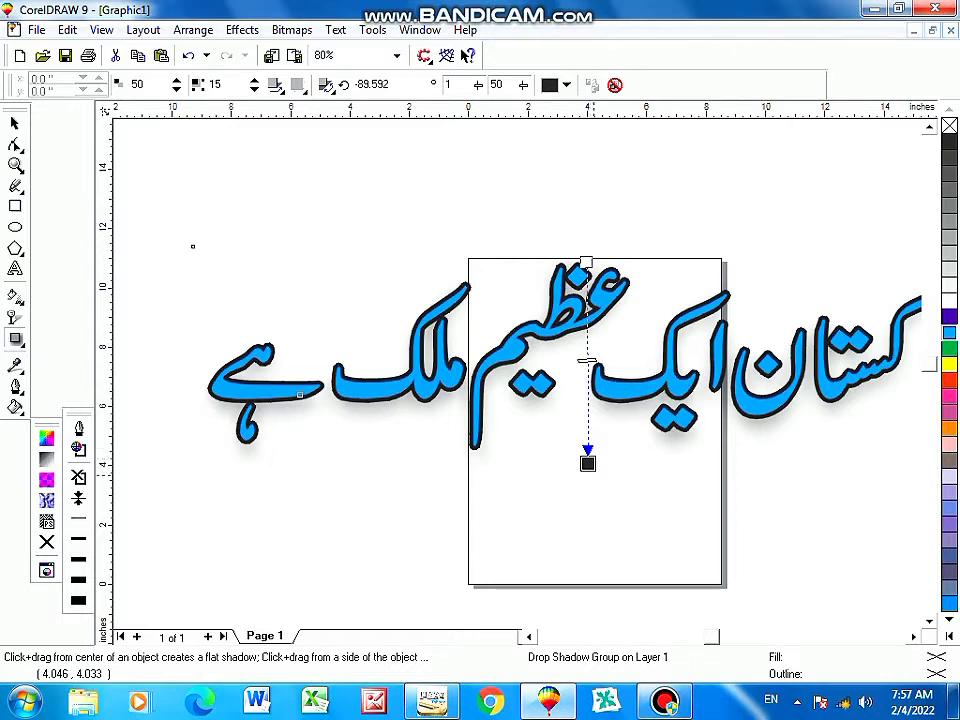
Change the drop shadow's colour to yellow and adjust its opacity to 54.
{"action": "left_click_drag", "start_coordinate": [587, 360], "coordinate": [587, 440]}
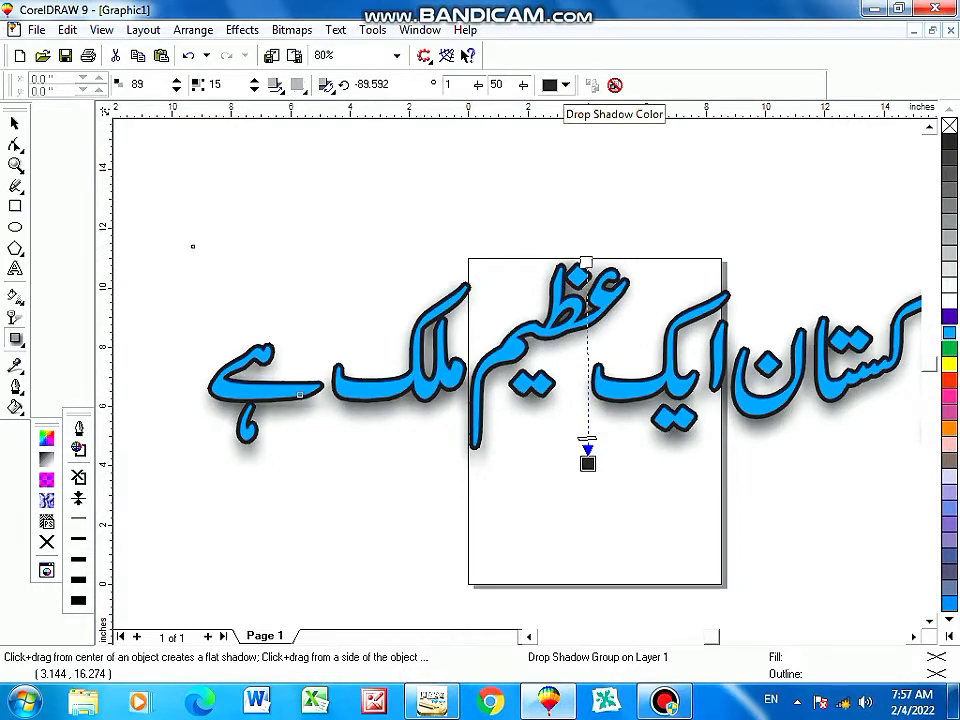
{"action": "left_click", "coordinate": [565, 86]}
{"action": "left_click", "coordinate": [548, 107]}
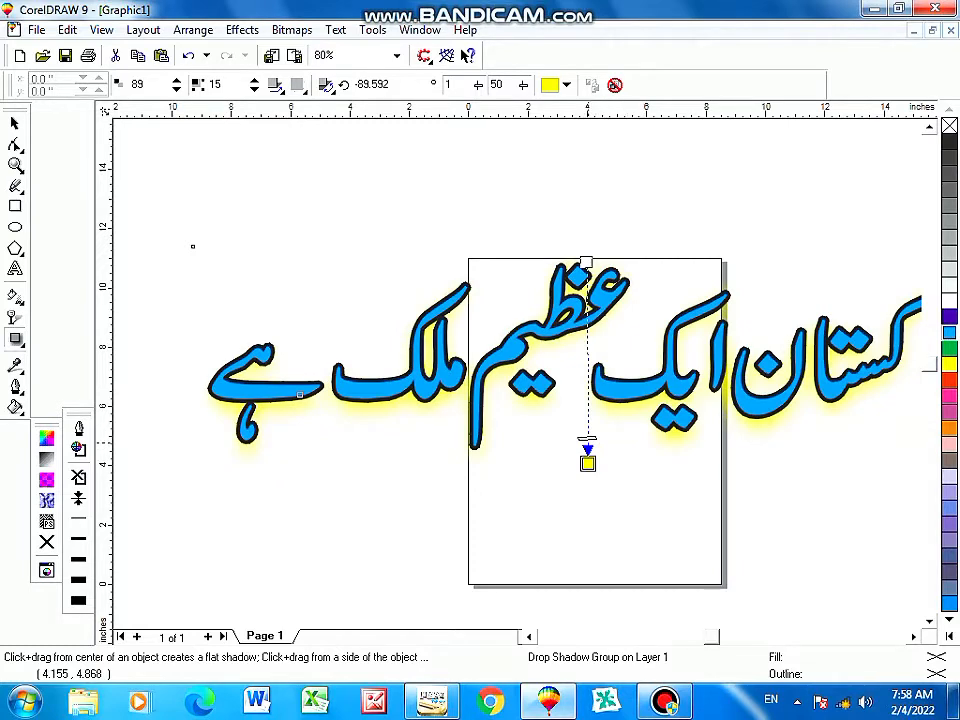
{"action": "left_click_drag", "start_coordinate": [588, 439], "coordinate": [586, 413]}
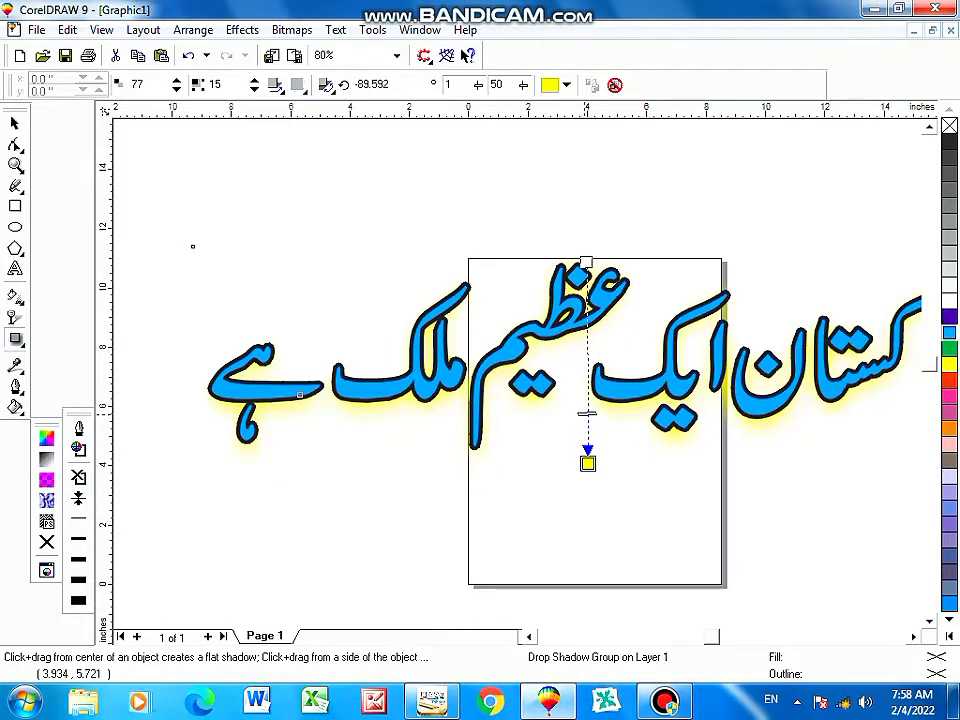
{"action": "left_click_drag", "start_coordinate": [587, 413], "coordinate": [590, 369]}
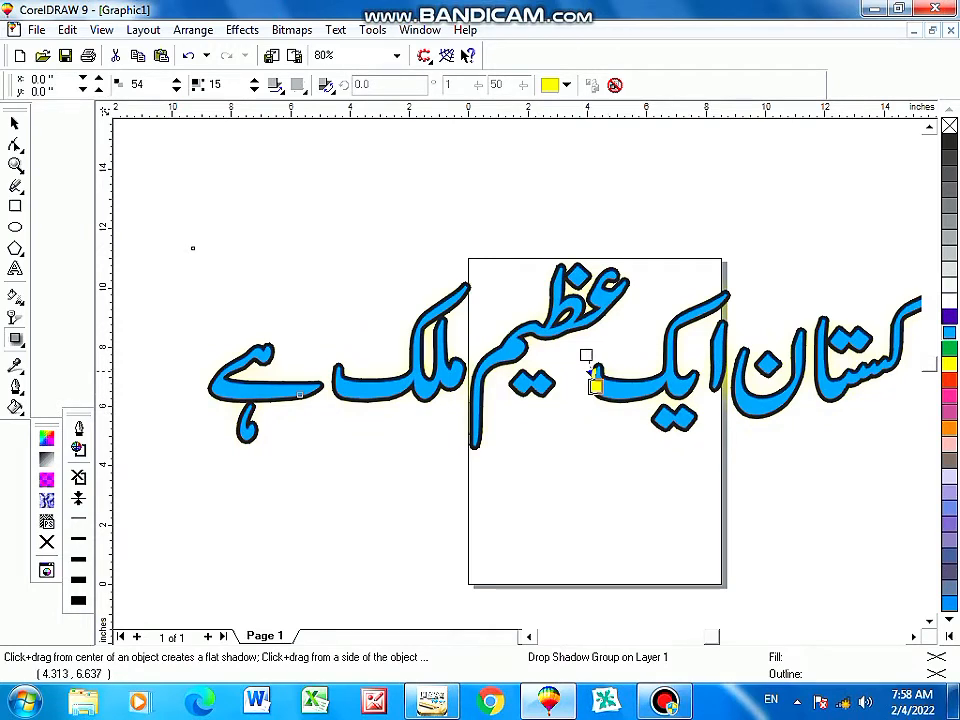
Reposition the drop shadow's start and end so it is cast from the text's lower edge at about 64 degrees.
{"action": "left_click_drag", "start_coordinate": [596, 387], "coordinate": [587, 356]}
{"action": "left_click_drag", "start_coordinate": [575, 268], "coordinate": [589, 471]}
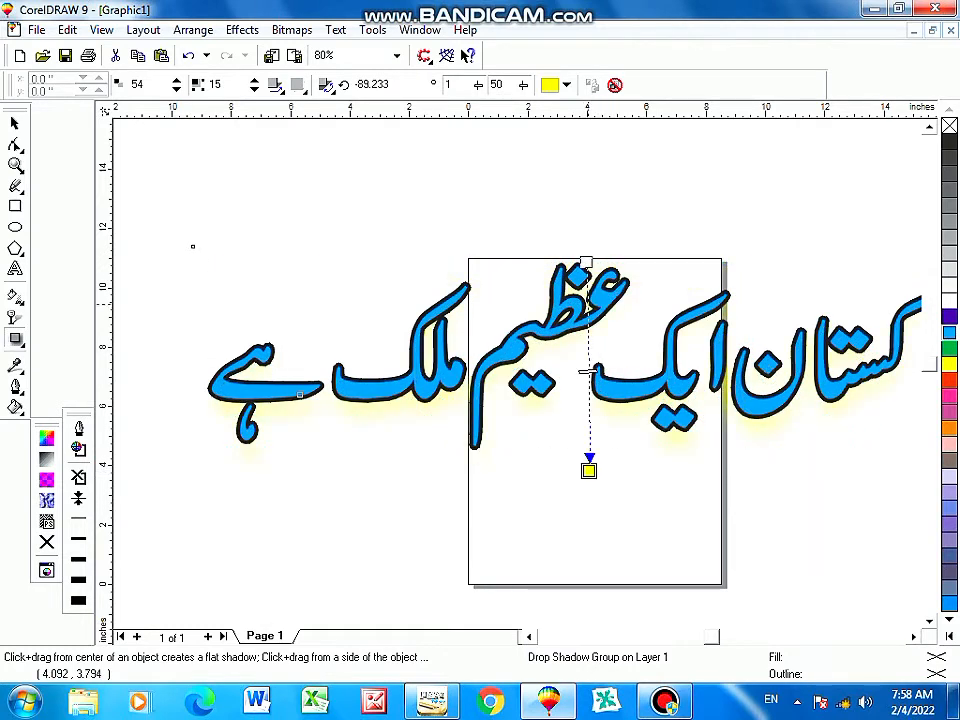
{"action": "left_click_drag", "start_coordinate": [586, 263], "coordinate": [587, 449]}
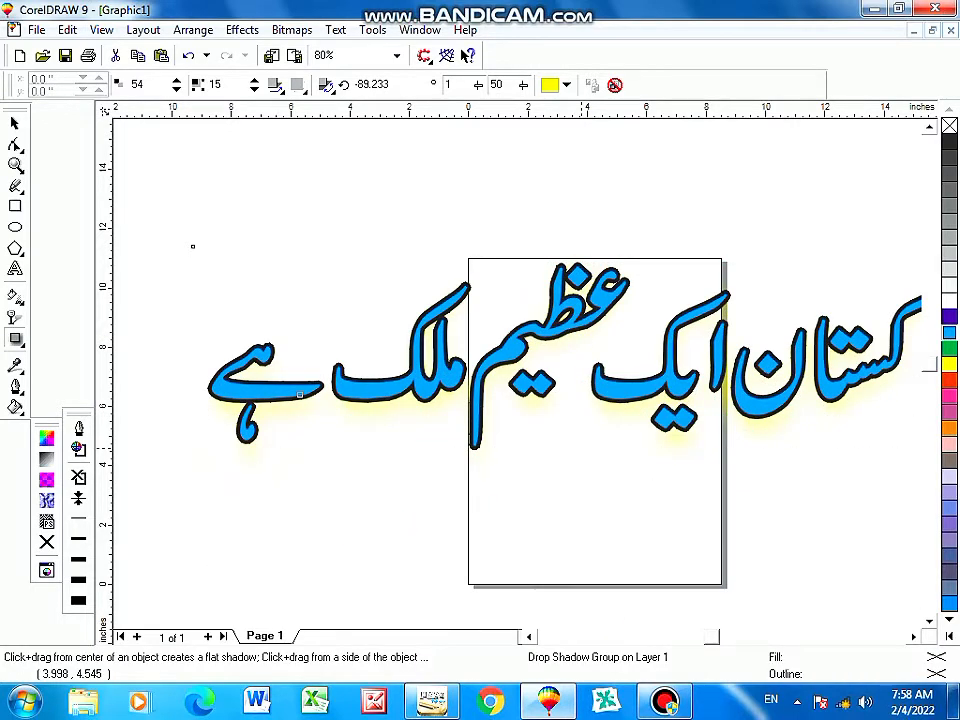
{"action": "scroll", "coordinate": [610, 448], "scroll_direction": "down", "scroll_amount": 1}
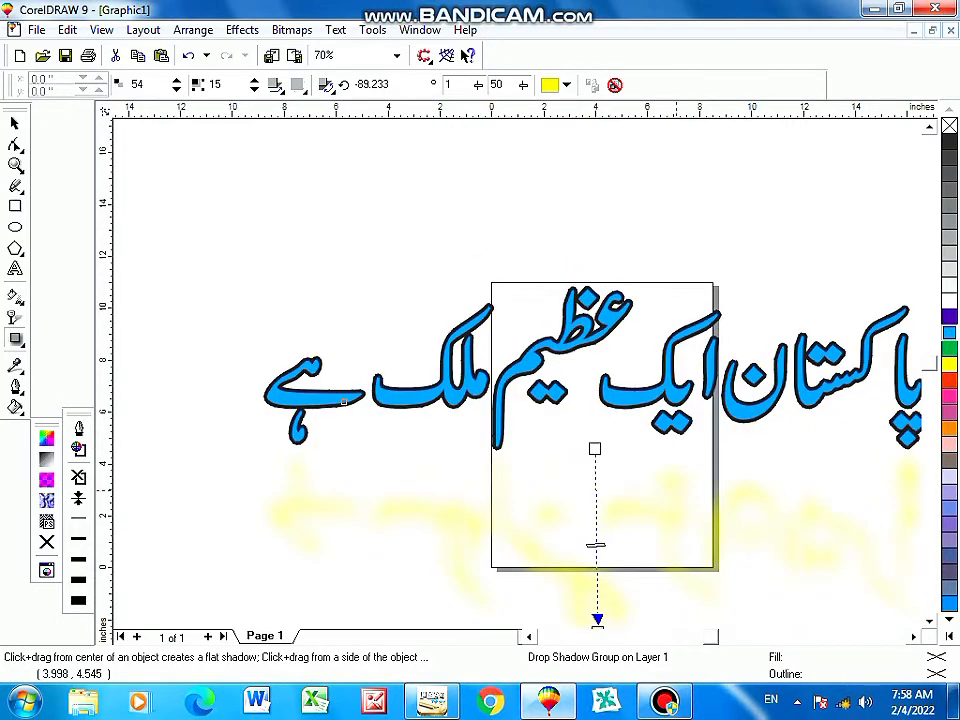
{"action": "left_click_drag", "start_coordinate": [595, 449], "coordinate": [644, 346]}
{"action": "left_click_drag", "start_coordinate": [595, 448], "coordinate": [595, 449]}
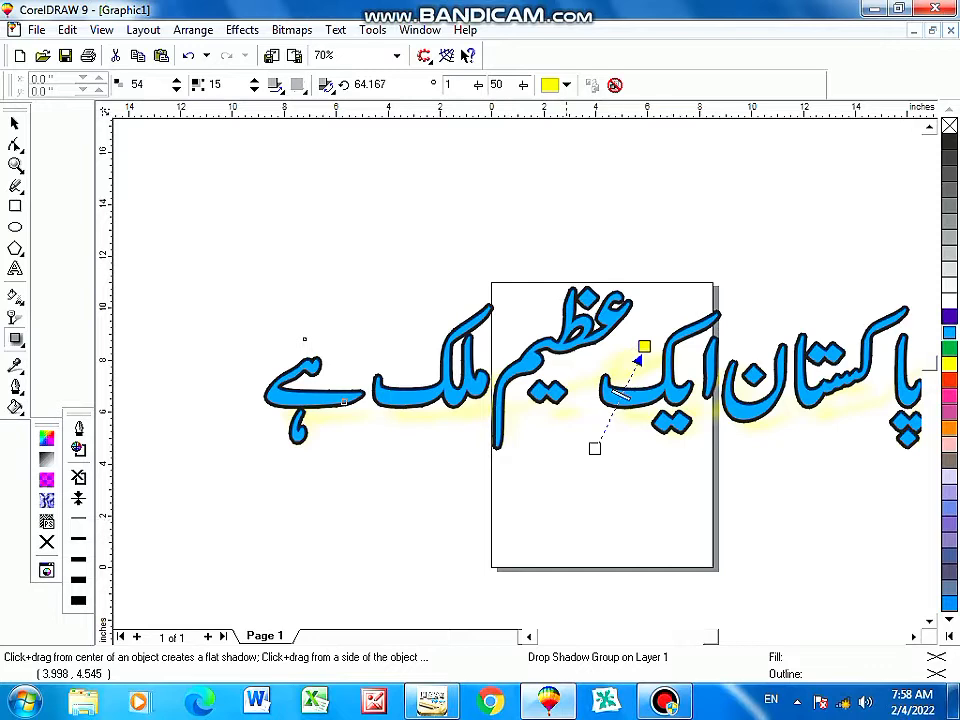
Examine the shadowed text close up around ملک ہے and as a whole.
{"action": "key", "text": "space"}
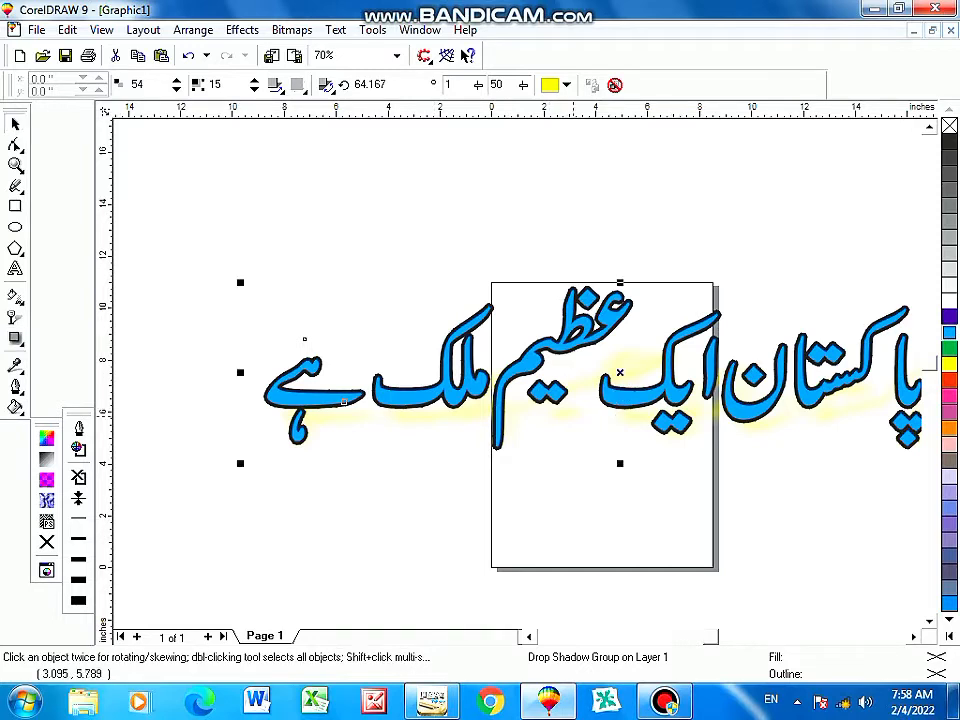
{"action": "left_click", "coordinate": [616, 404]}
{"action": "scroll", "coordinate": [730, 358], "scroll_direction": "down", "scroll_amount": 3}
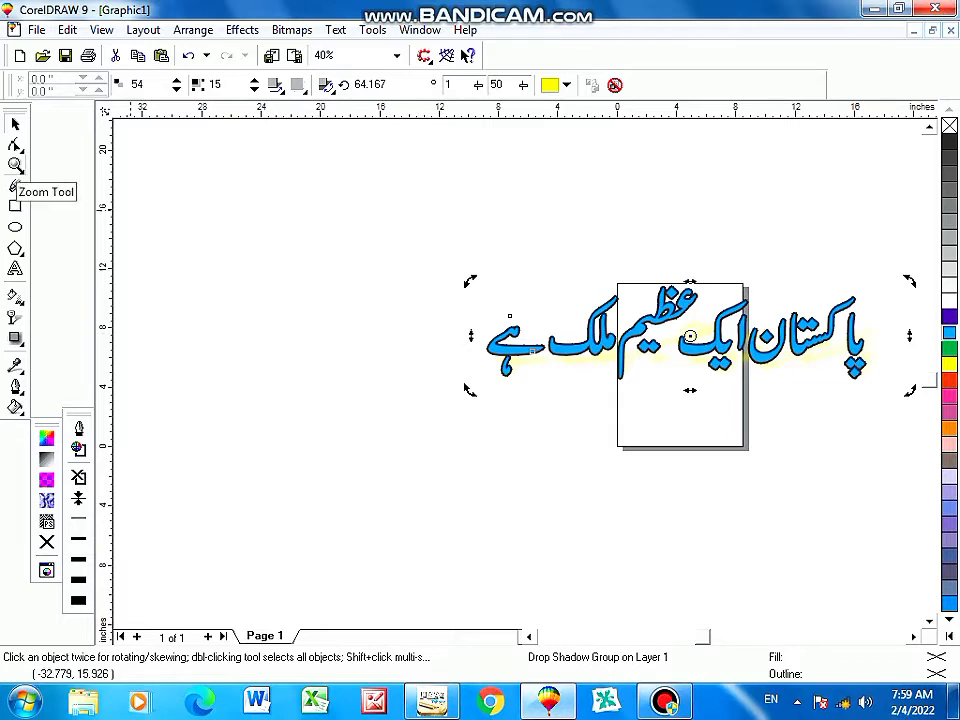
{"action": "left_click", "coordinate": [15, 165]}
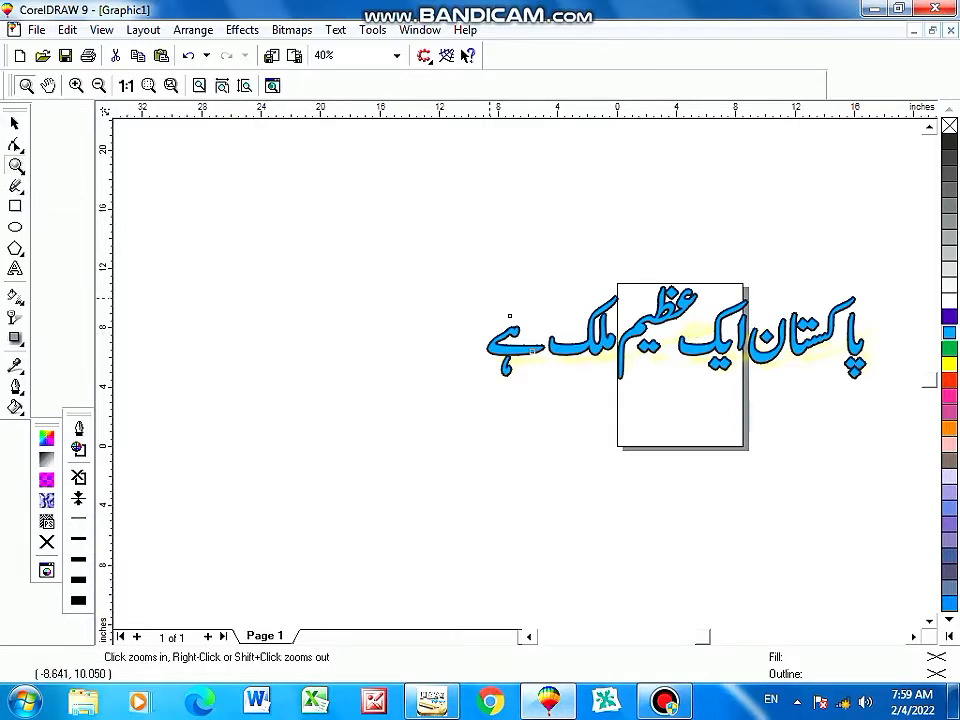
{"action": "mouse_move", "coordinate": [446, 264]}
{"action": "left_mouse_down"}
{"action": "mouse_move", "coordinate": [798, 437]}
{"action": "mouse_move", "coordinate": [725, 353]}
{"action": "mouse_move", "coordinate": [759, 353]}
{"action": "mouse_move", "coordinate": [736, 398]}
{"action": "left_mouse_up"}
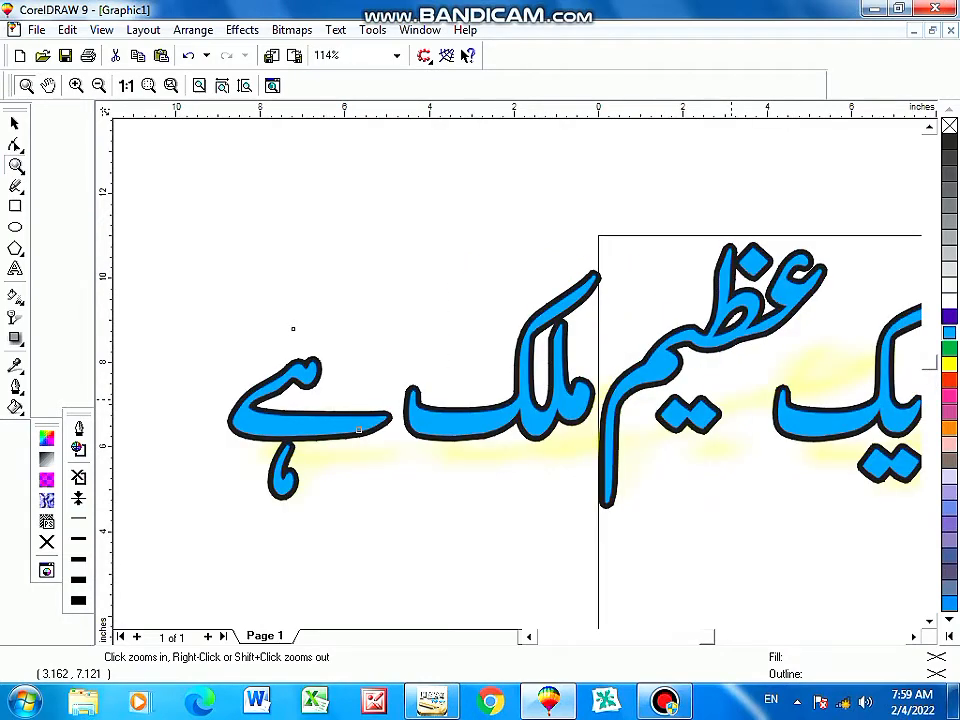
{"action": "scroll", "coordinate": [732, 399], "scroll_direction": "down", "scroll_amount": 6}
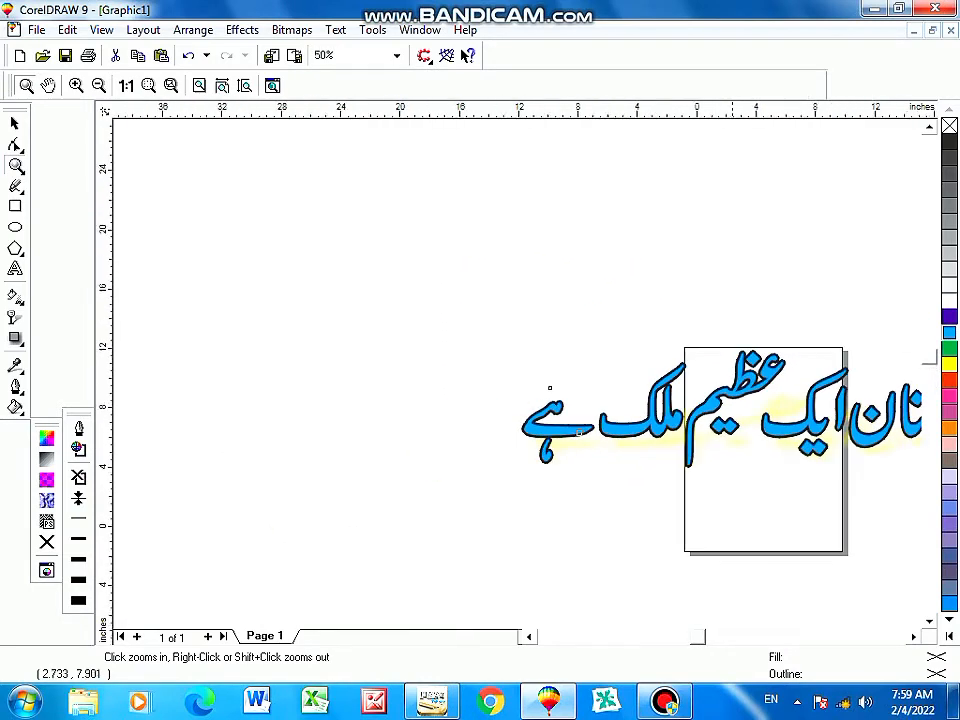
{"action": "scroll", "coordinate": [732, 399], "scroll_direction": "down", "scroll_amount": 4}
{"action": "scroll", "coordinate": [733, 429], "scroll_direction": "up", "scroll_amount": 3}
{"action": "scroll", "coordinate": [733, 429], "scroll_direction": "down", "scroll_amount": 1}
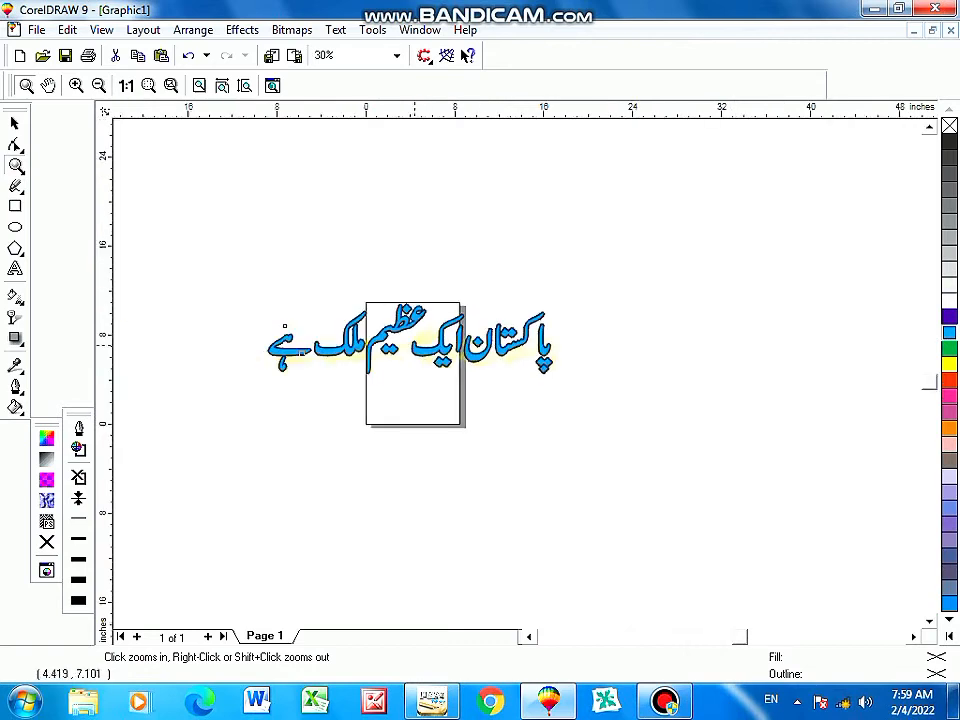
{"action": "scroll", "coordinate": [284, 326], "scroll_direction": "up", "scroll_amount": 1}
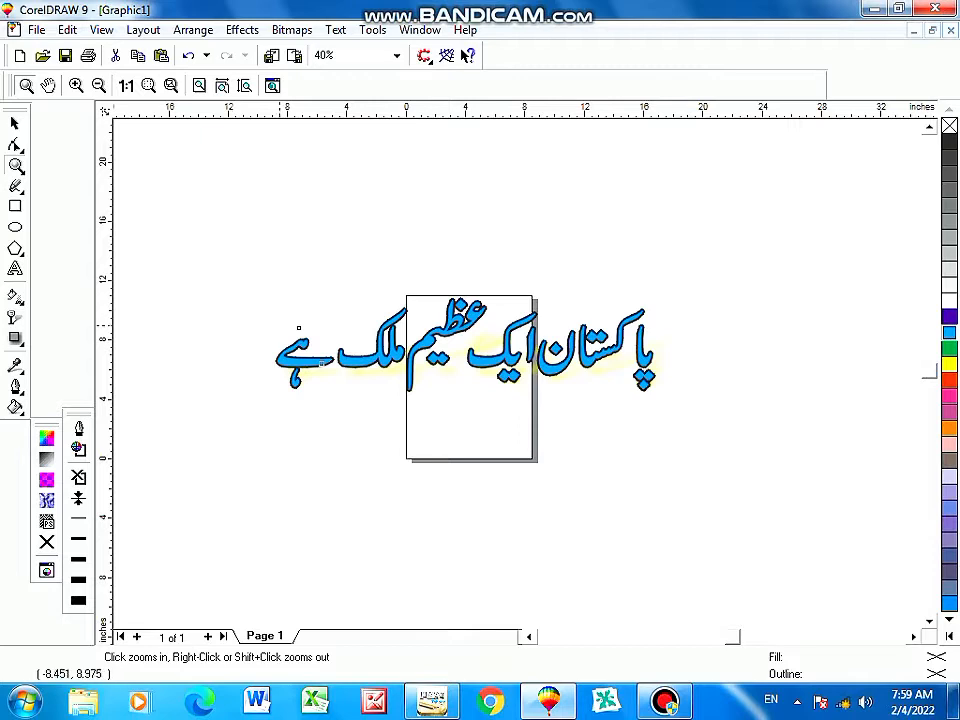
{"action": "left_click_drag", "start_coordinate": [192, 248], "coordinate": [436, 418]}
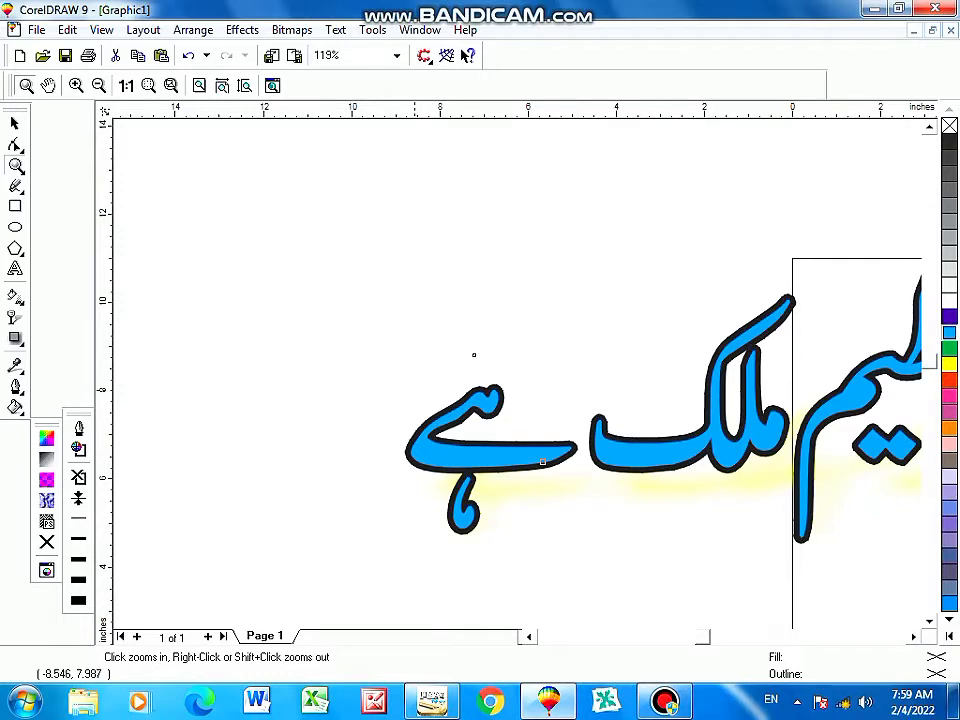
{"action": "key", "text": "F4"}
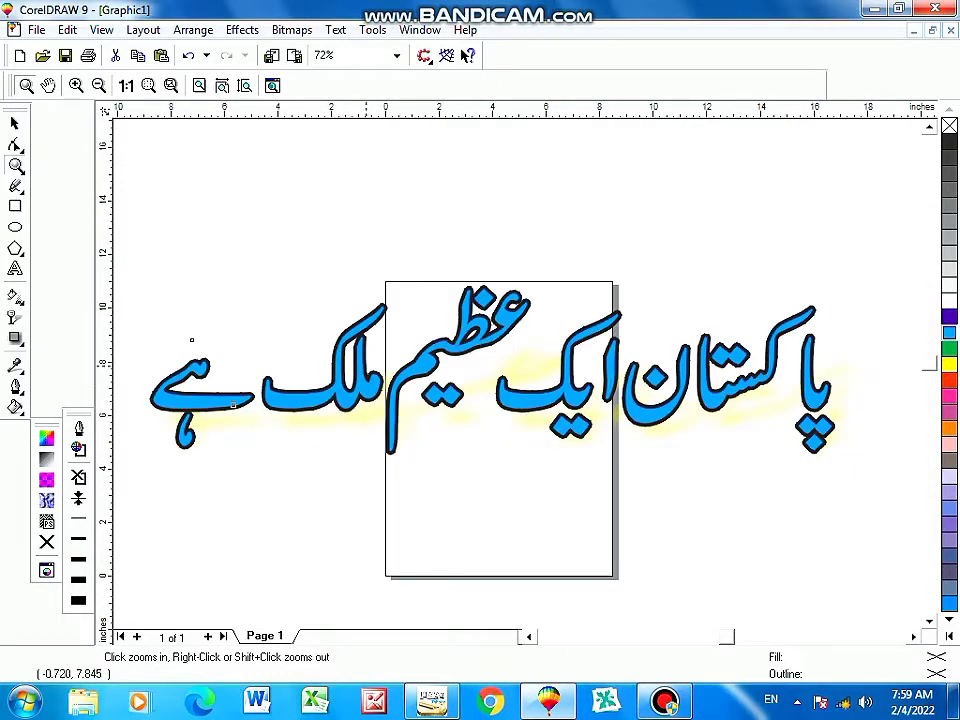
Delete the drop-shadowed text from the page.
{"action": "left_click_drag", "start_coordinate": [308, 294], "coordinate": [587, 457]}
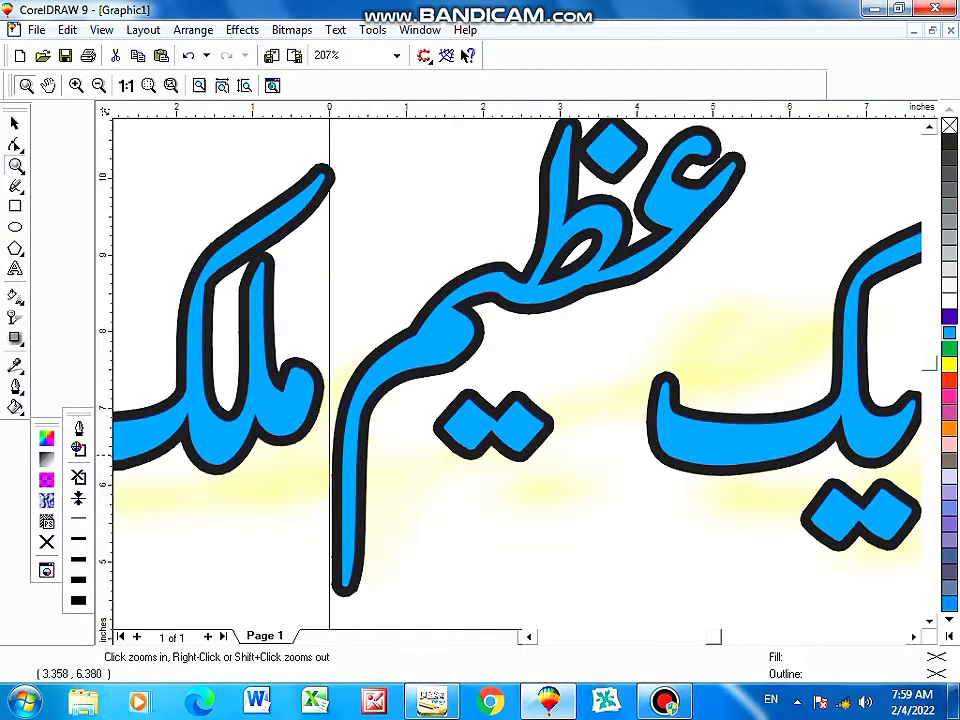
{"action": "key", "text": "F4"}
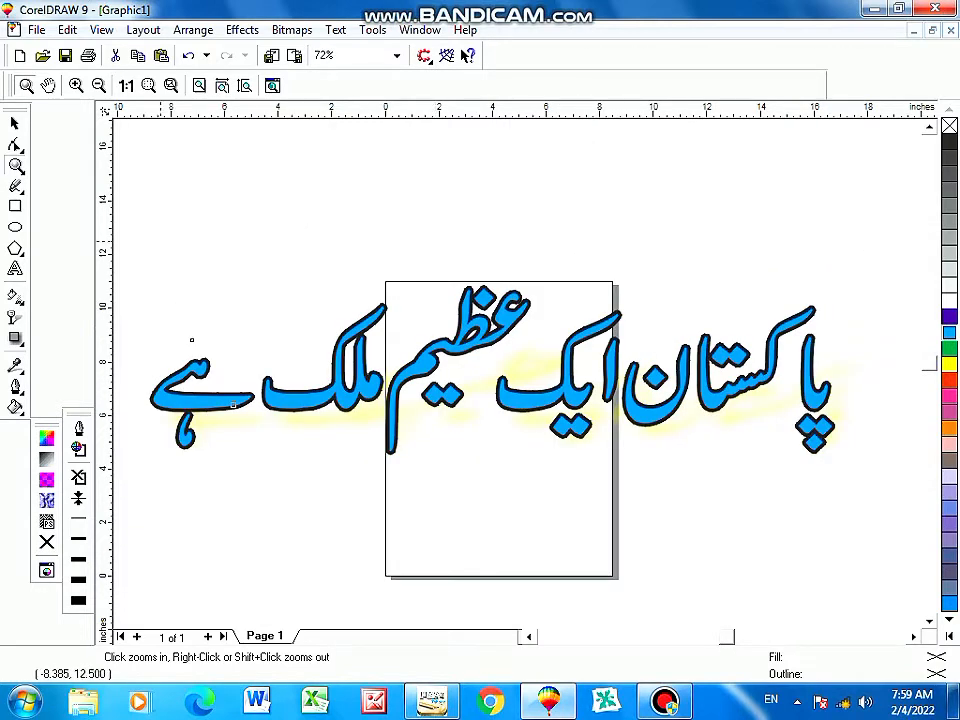
{"action": "left_click", "coordinate": [15, 124]}
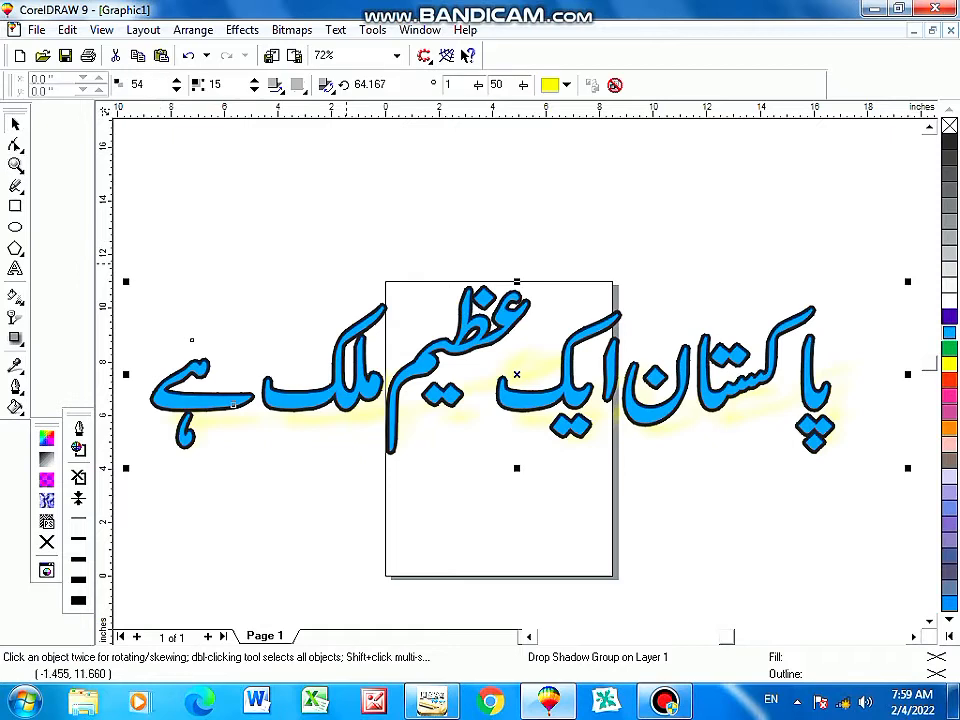
{"action": "scroll", "coordinate": [480, 306], "scroll_direction": "down", "scroll_amount": 1}
{"action": "left_click", "coordinate": [499, 353]}
{"action": "left_click", "coordinate": [499, 353]}
{"action": "mouse_move", "coordinate": [511, 372]}
{"action": "left_mouse_down"}
{"action": "mouse_move", "coordinate": [511, 358]}
{"action": "mouse_move", "coordinate": [520, 364]}
{"action": "left_mouse_up"}
{"action": "key", "text": "Delete"}
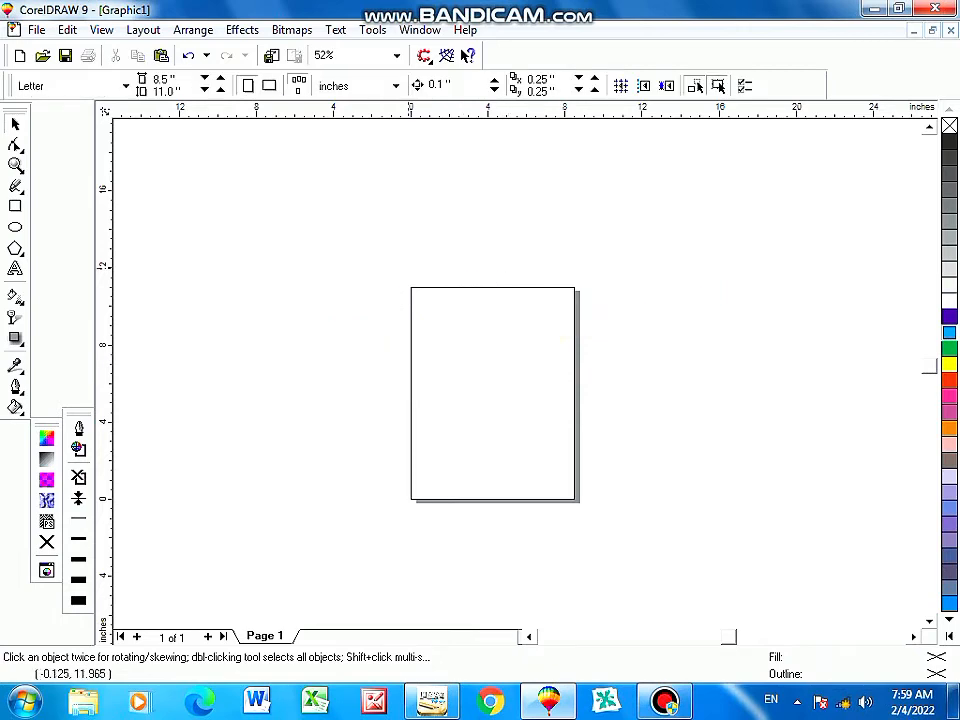
Paste a fresh copy of the Urdu text, move it up to y 9.34 inches and fill it with cyan.
{"action": "key", "text": "ctrl+z"}
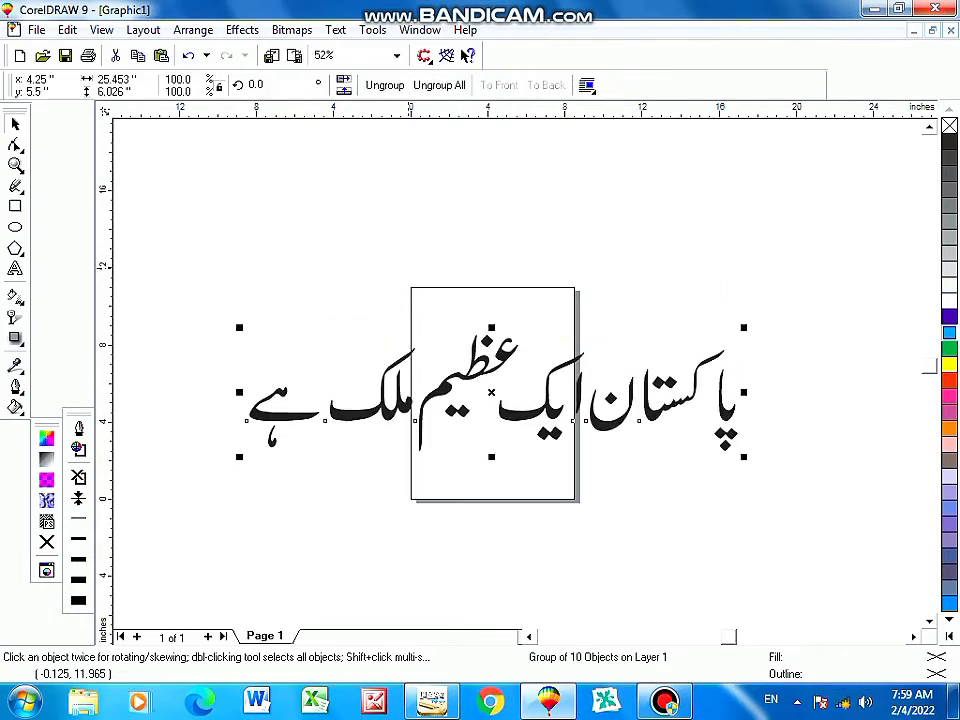
{"action": "left_click_drag", "start_coordinate": [491, 385], "coordinate": [491, 319]}
{"action": "left_click", "coordinate": [949, 332]}
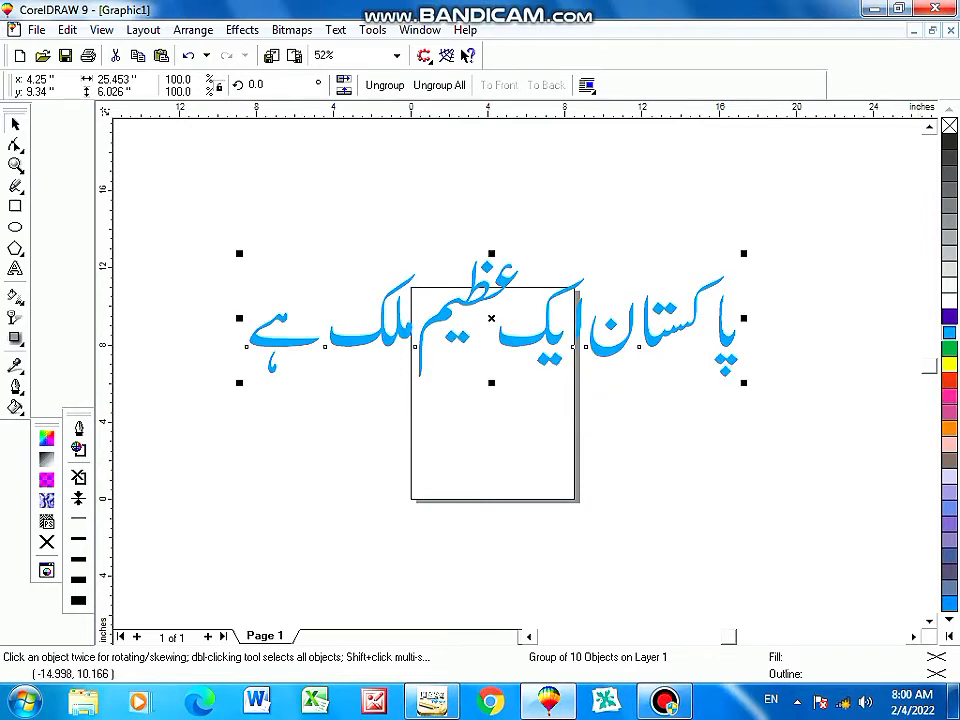
Ungroup the cyan text, convert its pieces to curves and combine them into a single curve.
{"action": "left_click", "coordinate": [384, 85]}
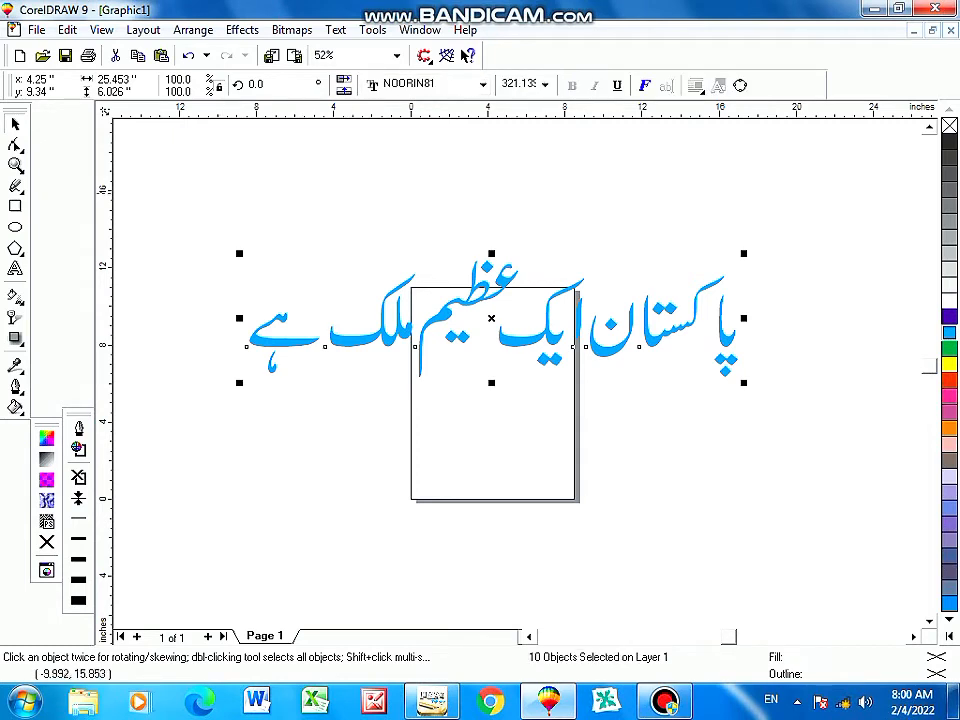
{"action": "key", "text": "ctrl+q"}
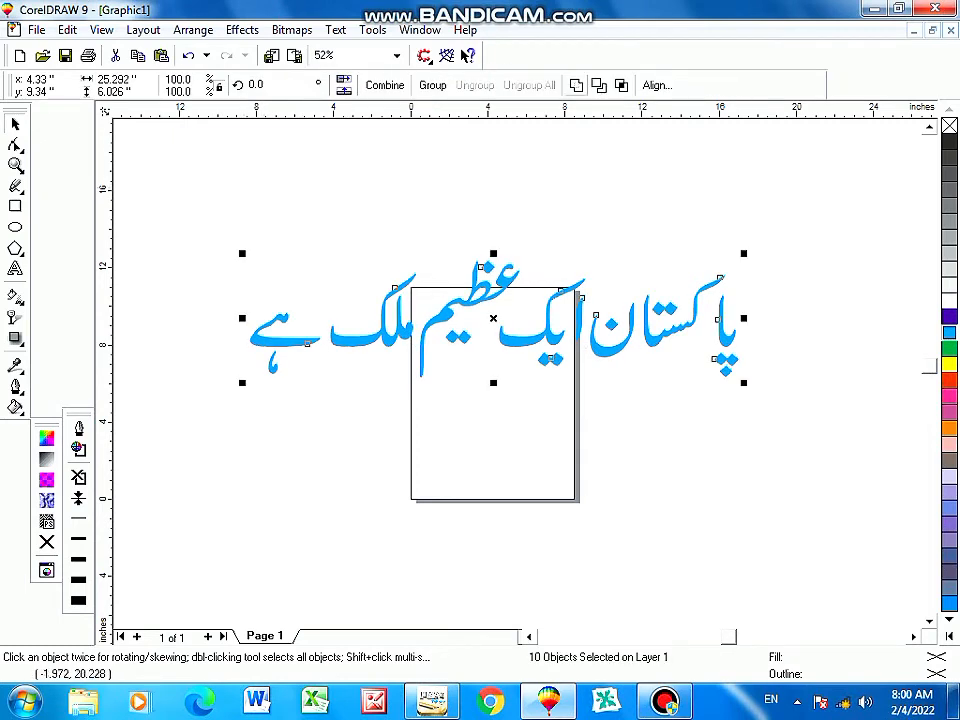
{"action": "left_click", "coordinate": [384, 85]}
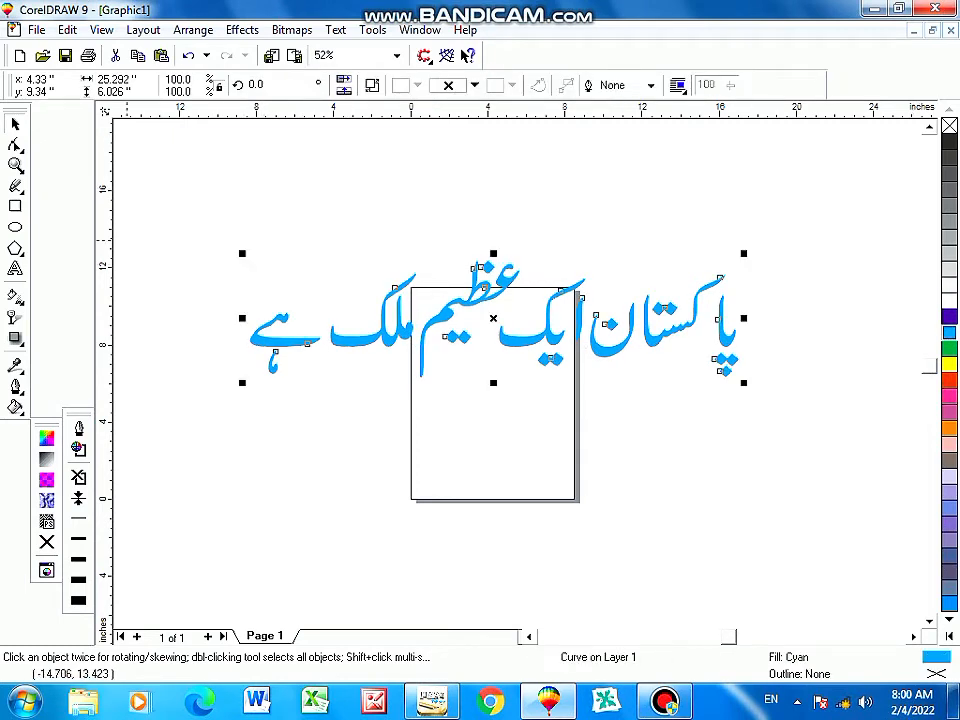
Configure a black outline with rounded corners, placed behind the fill, for the combined cyan text.
{"action": "left_click", "coordinate": [79, 428]}
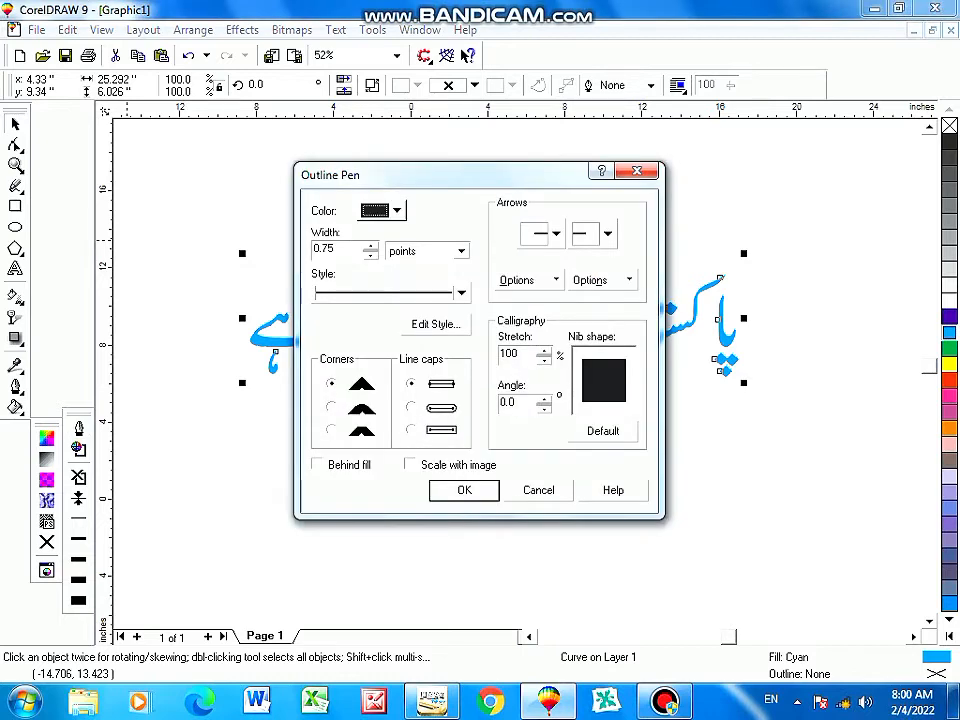
{"action": "left_click", "coordinate": [397, 211]}
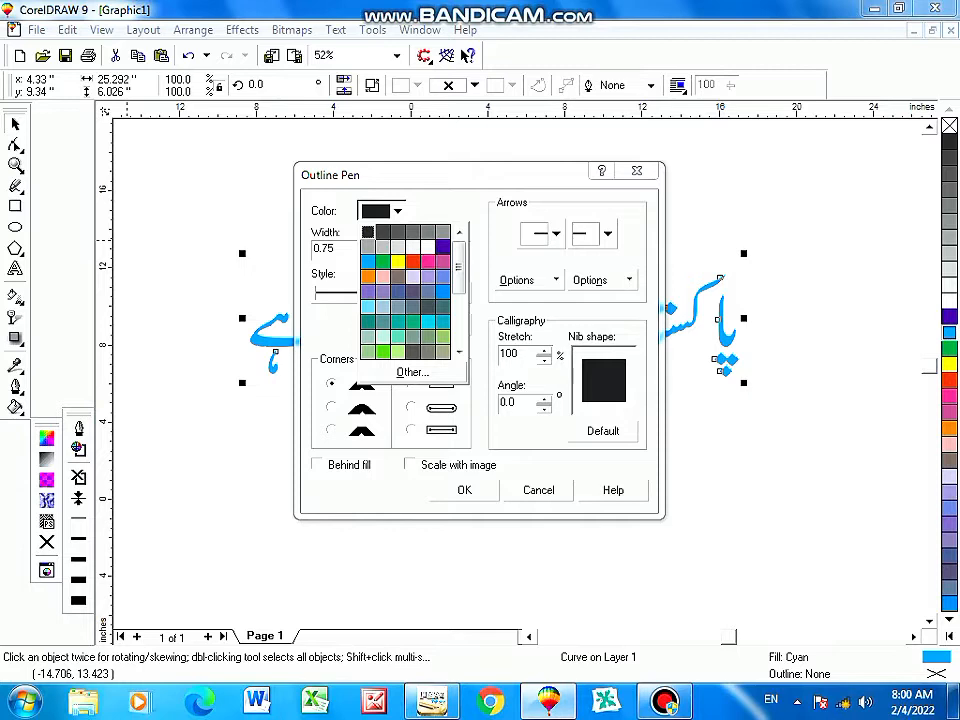
{"action": "left_click", "coordinate": [368, 232]}
{"action": "left_click", "coordinate": [331, 407]}
{"action": "left_click", "coordinate": [317, 464]}
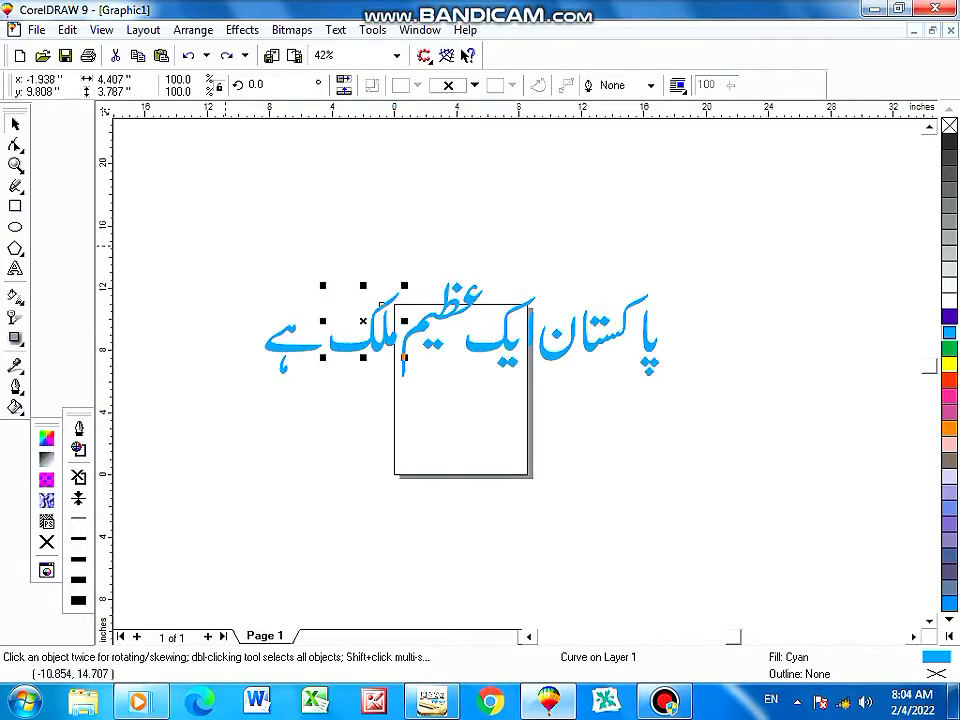
Select all pieces of the cyan text, combine them into one curve and give it a black outline.
{"action": "left_click_drag", "start_coordinate": [224, 245], "coordinate": [804, 538]}
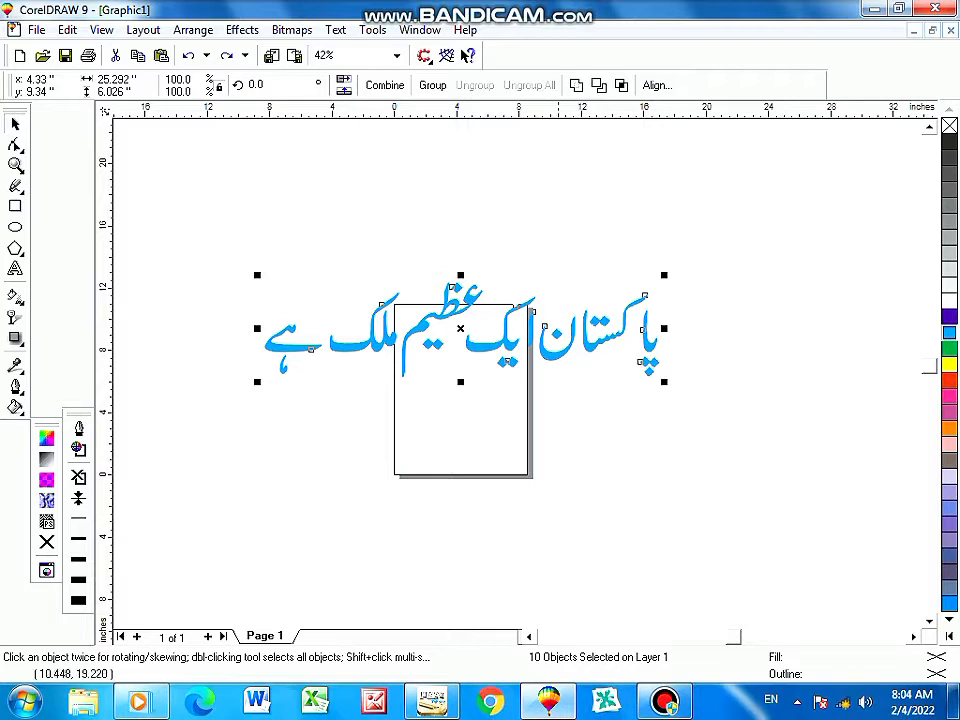
{"action": "key", "text": "ctrl+l"}
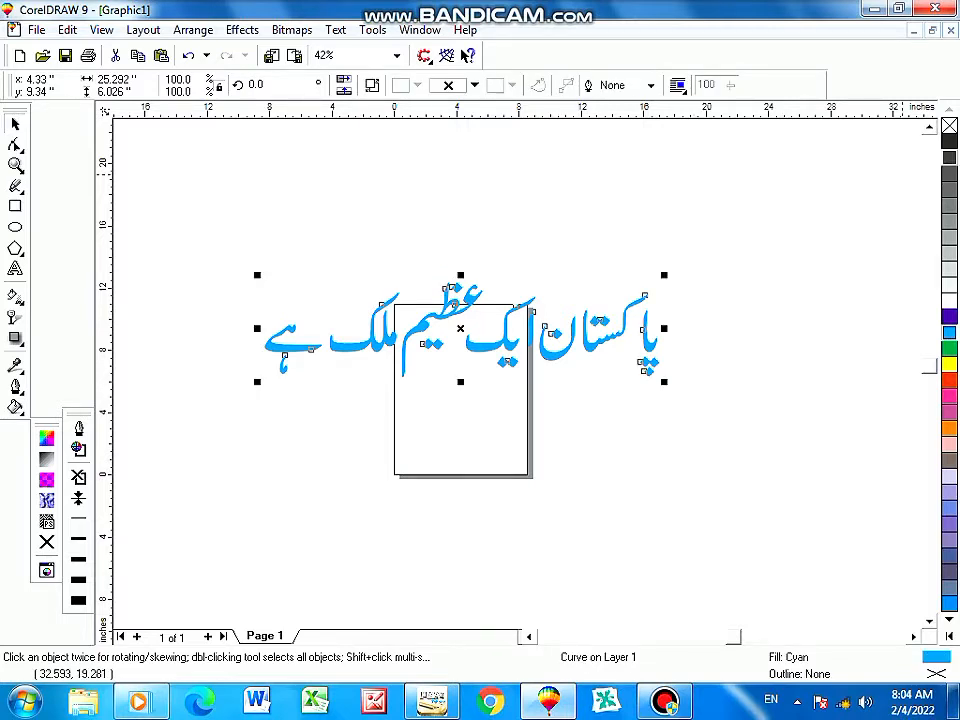
{"action": "right_click", "coordinate": [949, 141]}
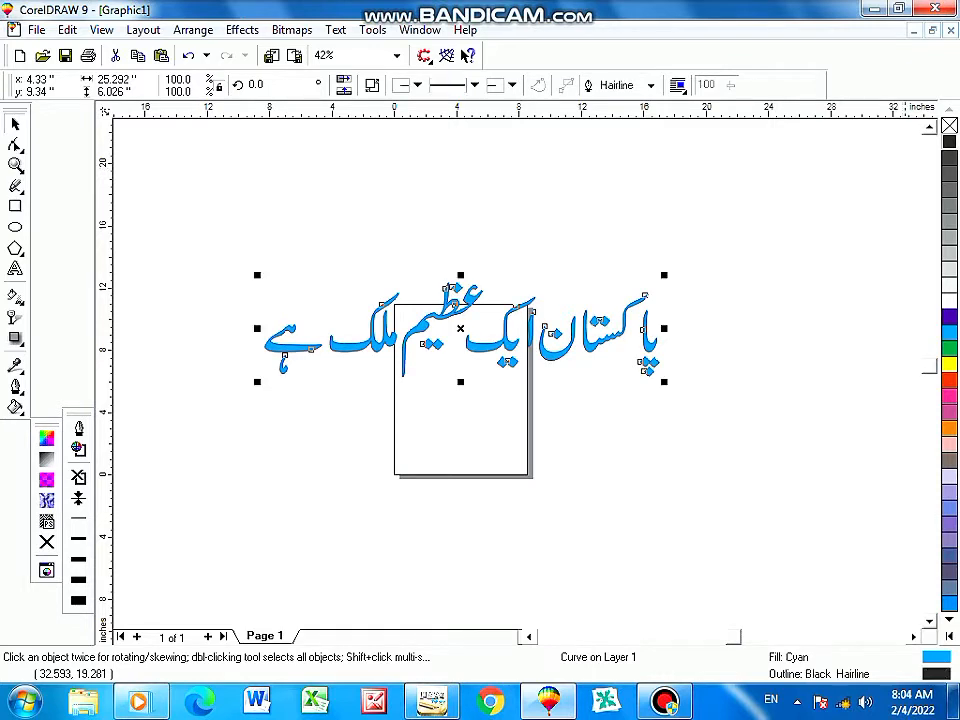
Set the text's outline to 20 points with rounded corners and round line caps, placed behind the fill and scaled with the image.
{"action": "left_click", "coordinate": [79, 428]}
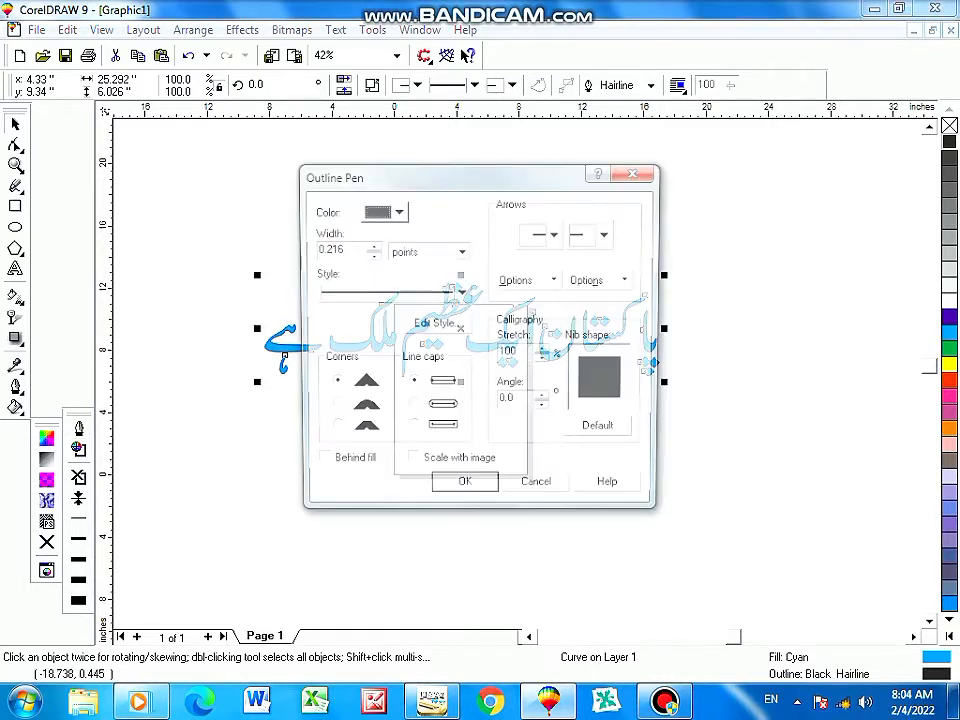
{"action": "key", "text": "Tab"}
{"action": "type", "text": "20"}
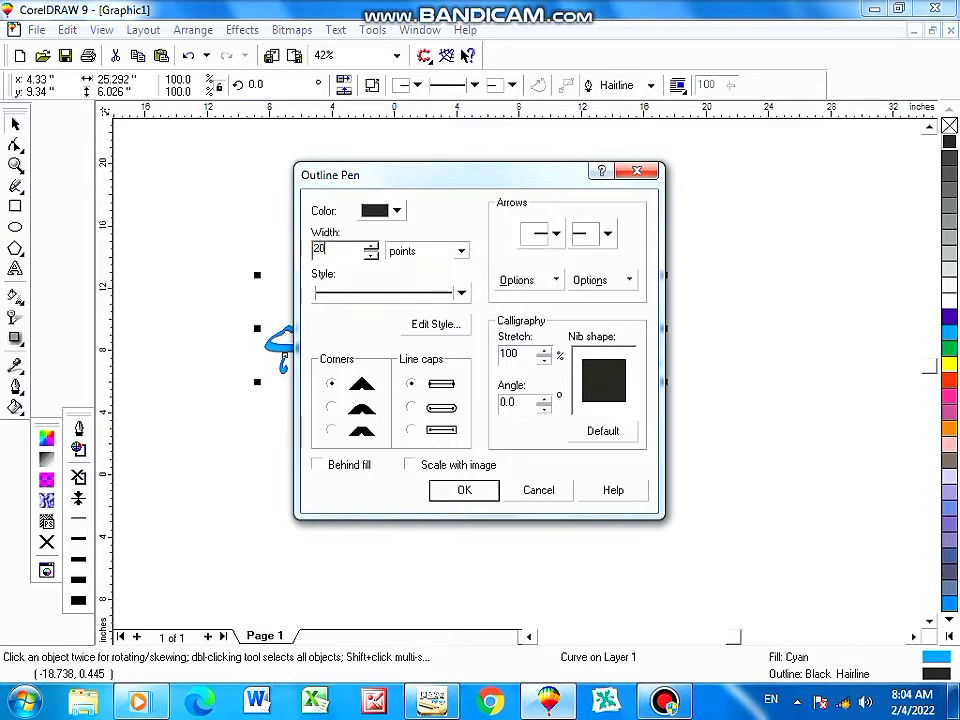
{"action": "left_click", "coordinate": [331, 407]}
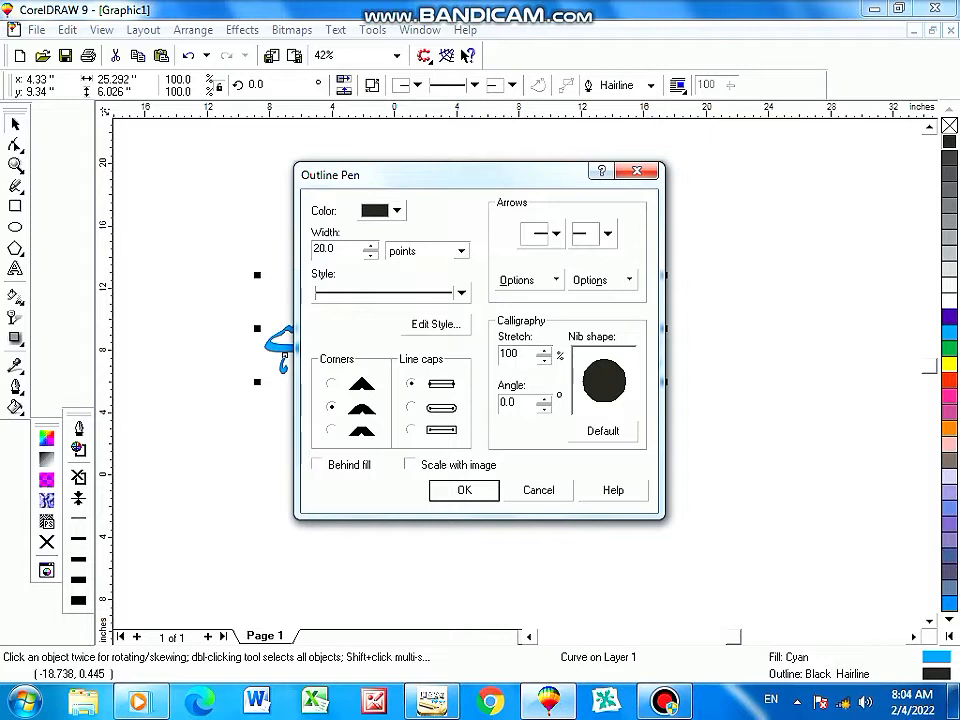
{"action": "left_click", "coordinate": [317, 464]}
{"action": "left_click", "coordinate": [409, 464]}
{"action": "left_click", "coordinate": [411, 407]}
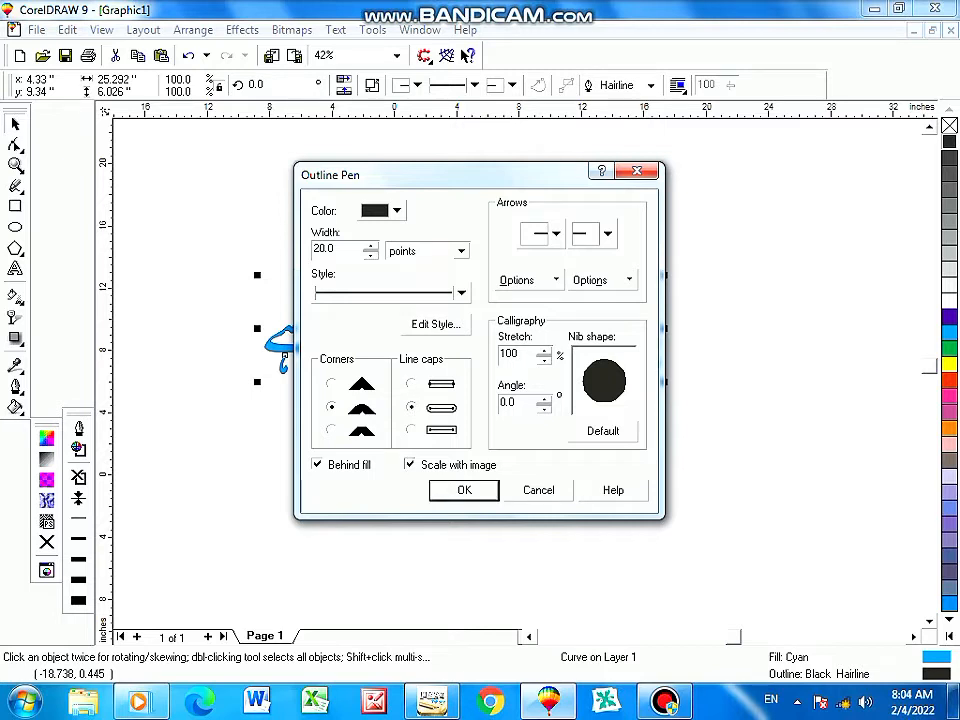
{"action": "left_click", "coordinate": [460, 490]}
{"action": "left_click", "coordinate": [445, 503]}
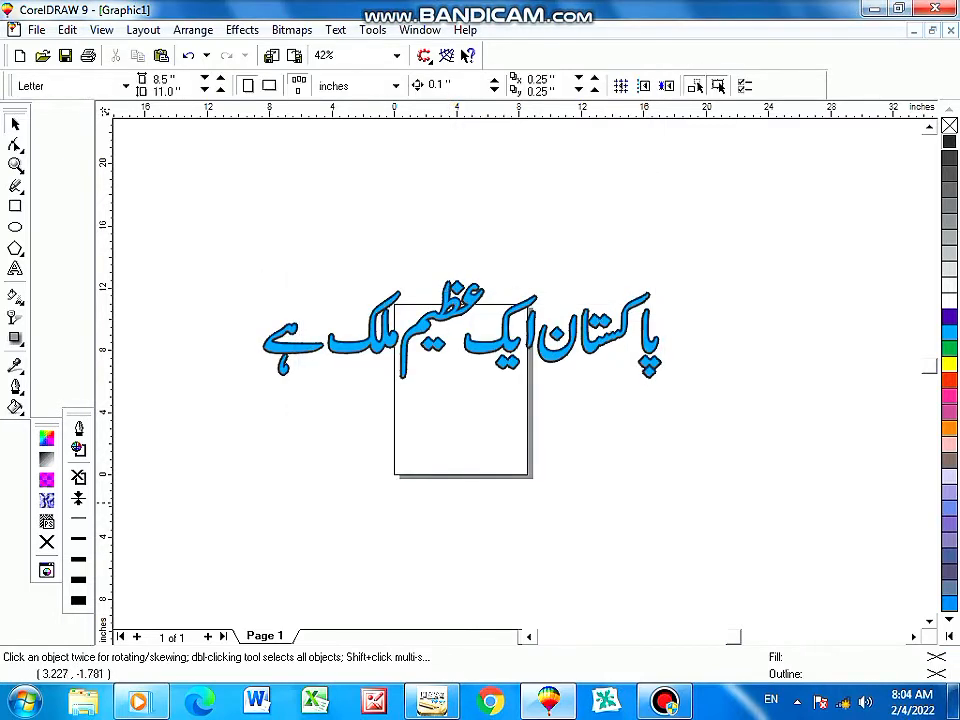
Paste another copy of the Urdu text and place it below the outlined text, at about y 2.8 inches.
{"action": "scroll", "coordinate": [355, 369], "scroll_direction": "up", "scroll_amount": 2}
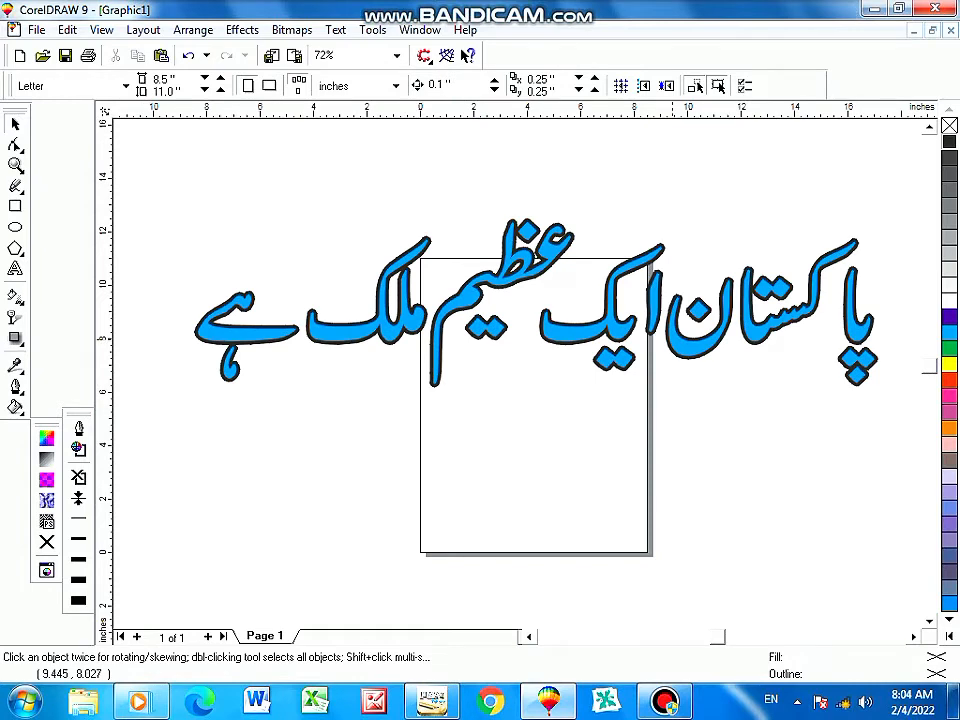
{"action": "key", "text": "ctrl+v"}
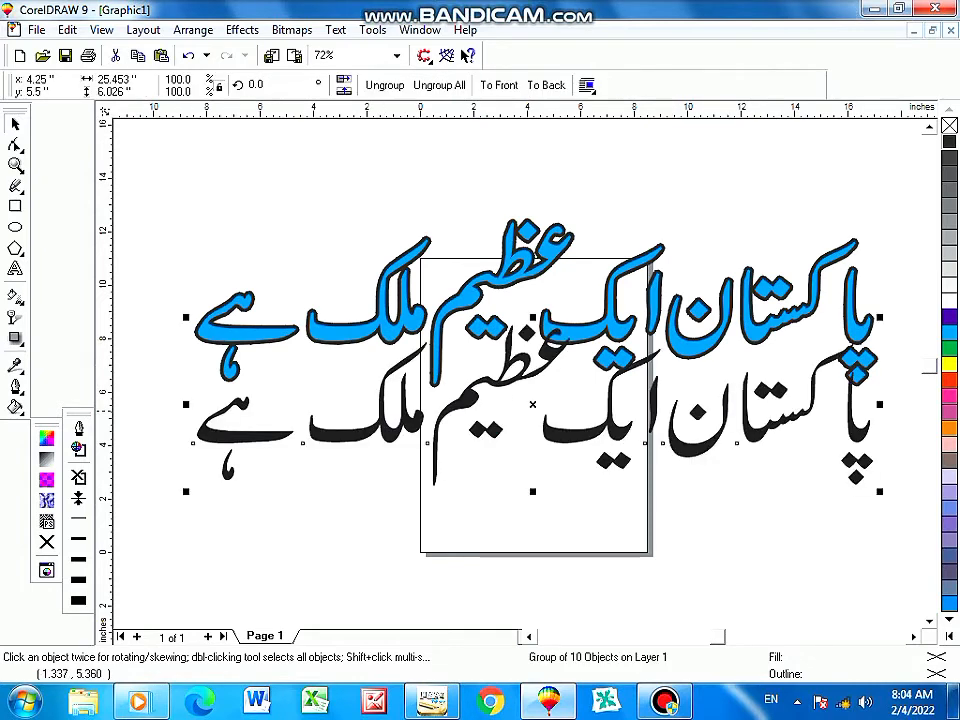
{"action": "left_click_drag", "start_coordinate": [590, 439], "coordinate": [594, 510]}
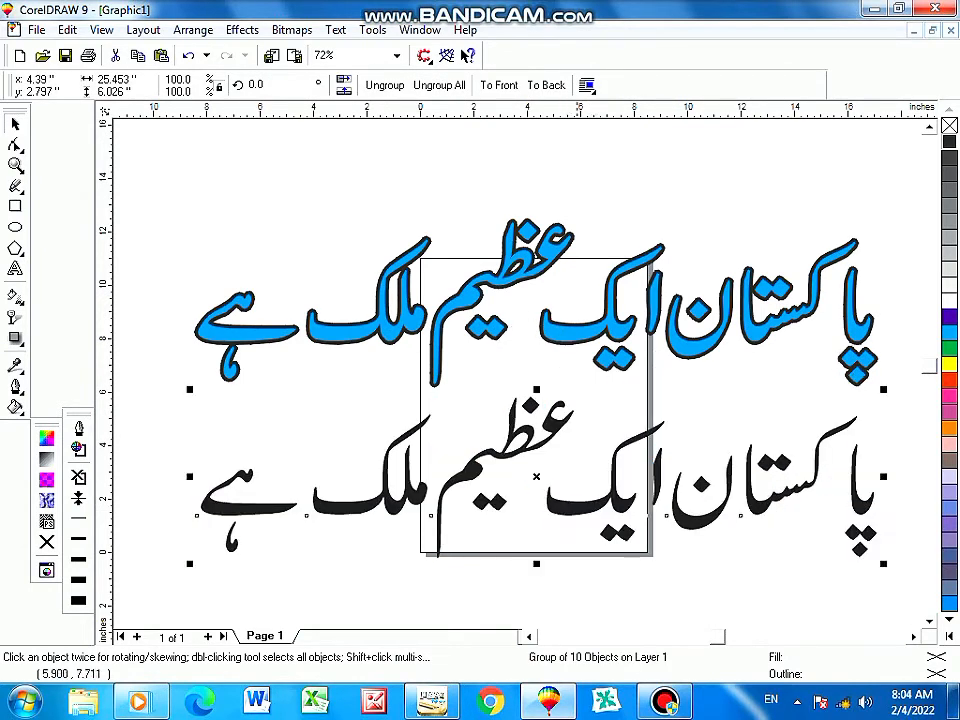
Change the outlined text's uniform fill to a darker blue, C 93, M 57, Y 29, K 2.
{"action": "left_click", "coordinate": [578, 343]}
{"action": "left_click", "coordinate": [46, 438]}
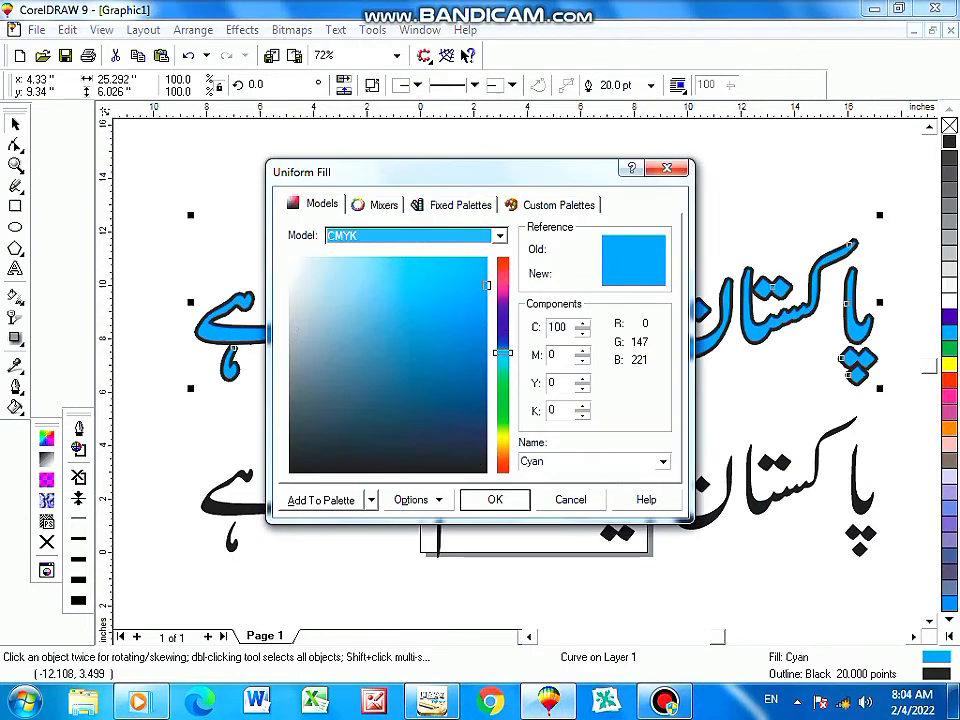
{"action": "mouse_move", "coordinate": [422, 401]}
{"action": "left_mouse_down"}
{"action": "mouse_move", "coordinate": [446, 456]}
{"action": "mouse_move", "coordinate": [446, 377]}
{"action": "mouse_move", "coordinate": [463, 374]}
{"action": "left_mouse_up"}
{"action": "left_click", "coordinate": [495, 500]}
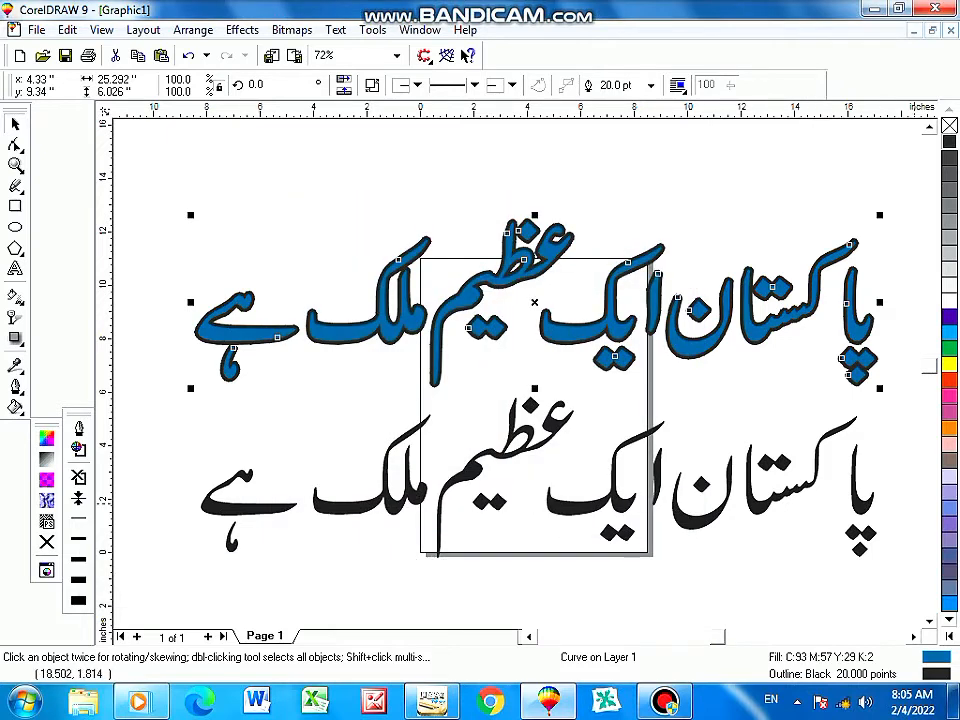
Ungroup all of the lower black text, convert it to curves and weld the pieces together.
{"action": "left_click", "coordinate": [929, 622]}
{"action": "left_click", "coordinate": [929, 622]}
{"action": "left_click", "coordinate": [578, 400]}
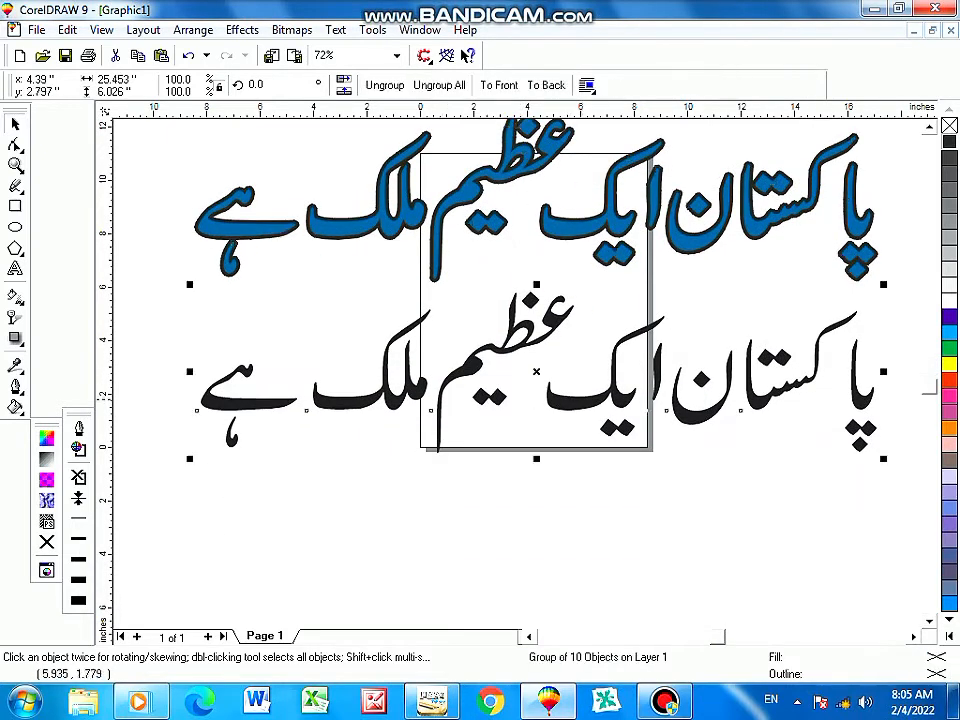
{"action": "left_click", "coordinate": [439, 85]}
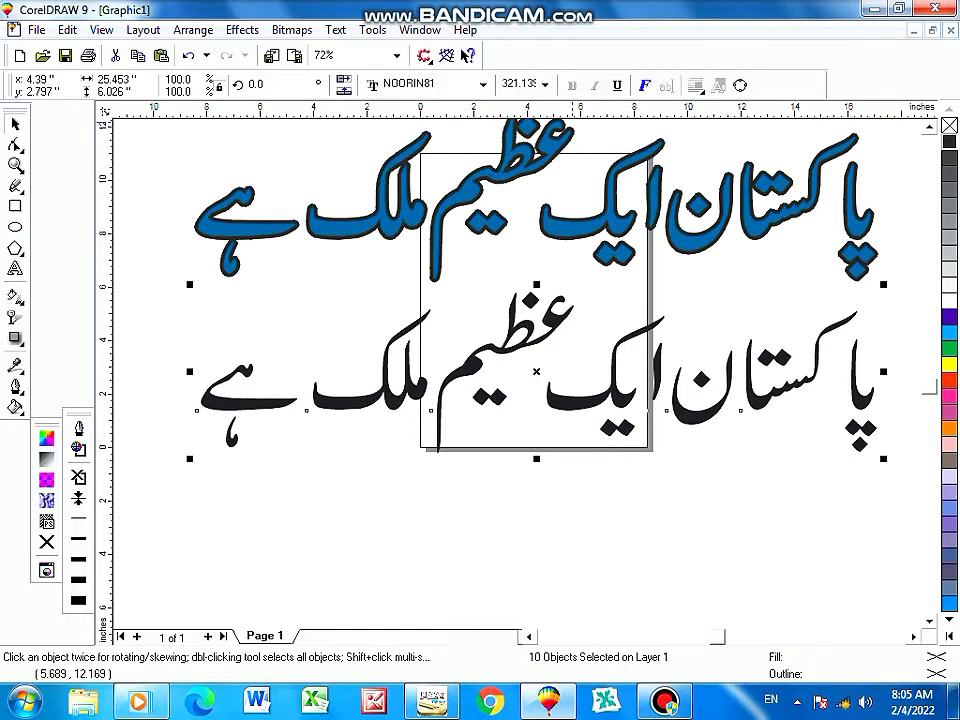
{"action": "key", "text": "ctrl+q"}
{"action": "left_click", "coordinate": [576, 86]}
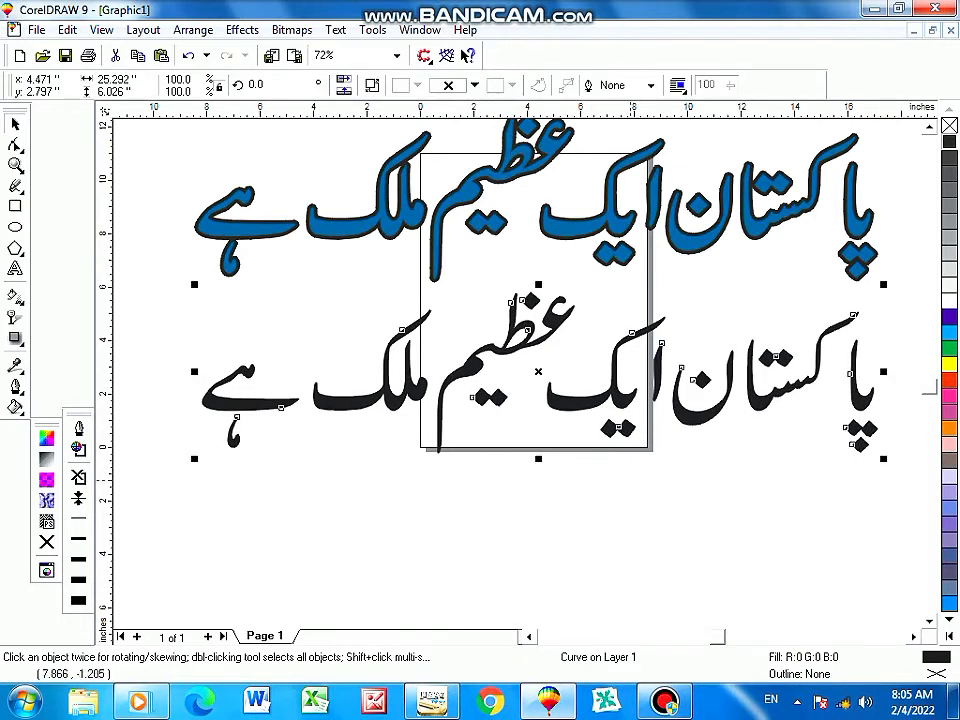
{"action": "left_click", "coordinate": [630, 479]}
Copy all properties of the upper blue outlined text onto the lower black text.
{"action": "left_click", "coordinate": [592, 222]}
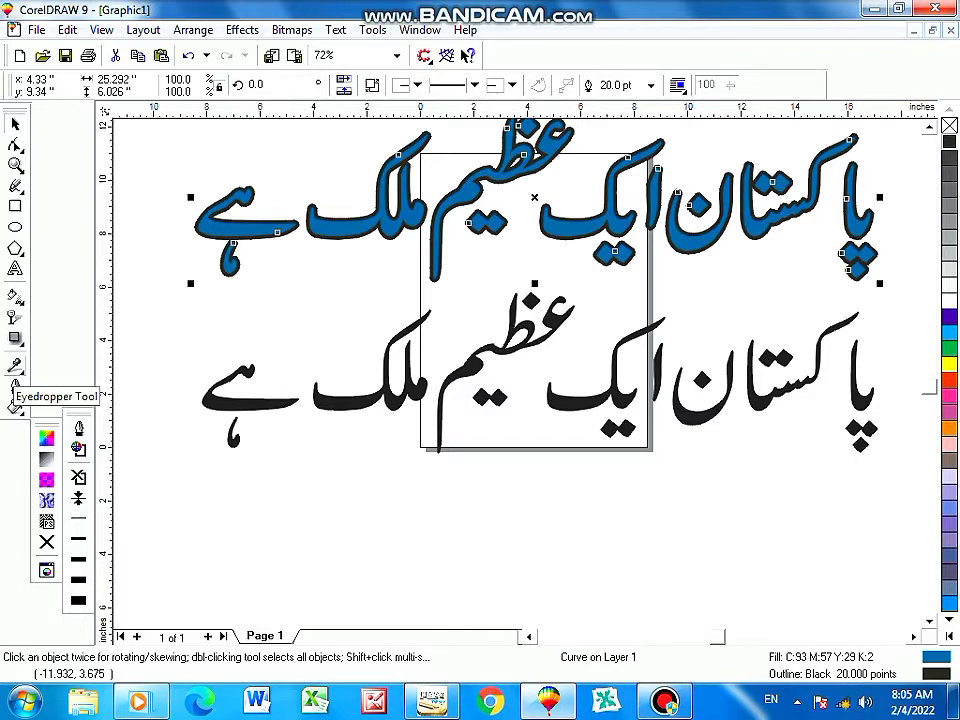
{"action": "left_click", "coordinate": [15, 365]}
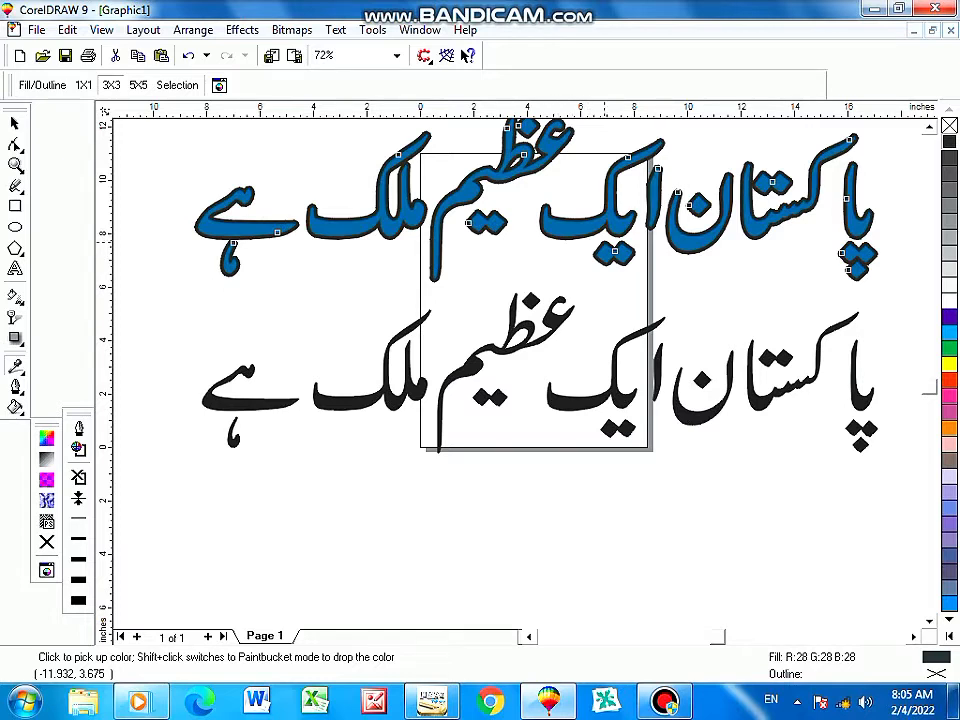
{"action": "left_click_drag", "start_coordinate": [582, 227], "coordinate": [595, 365]}
{"action": "left_click_drag", "start_coordinate": [598, 291], "coordinate": [570, 405]}
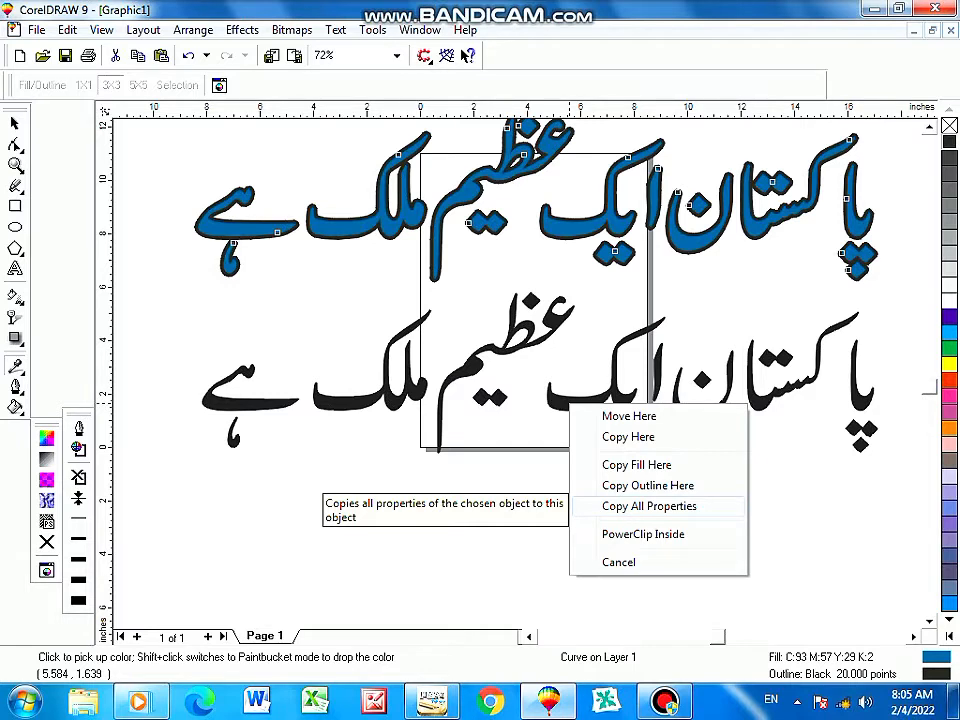
{"action": "left_click", "coordinate": [649, 506]}
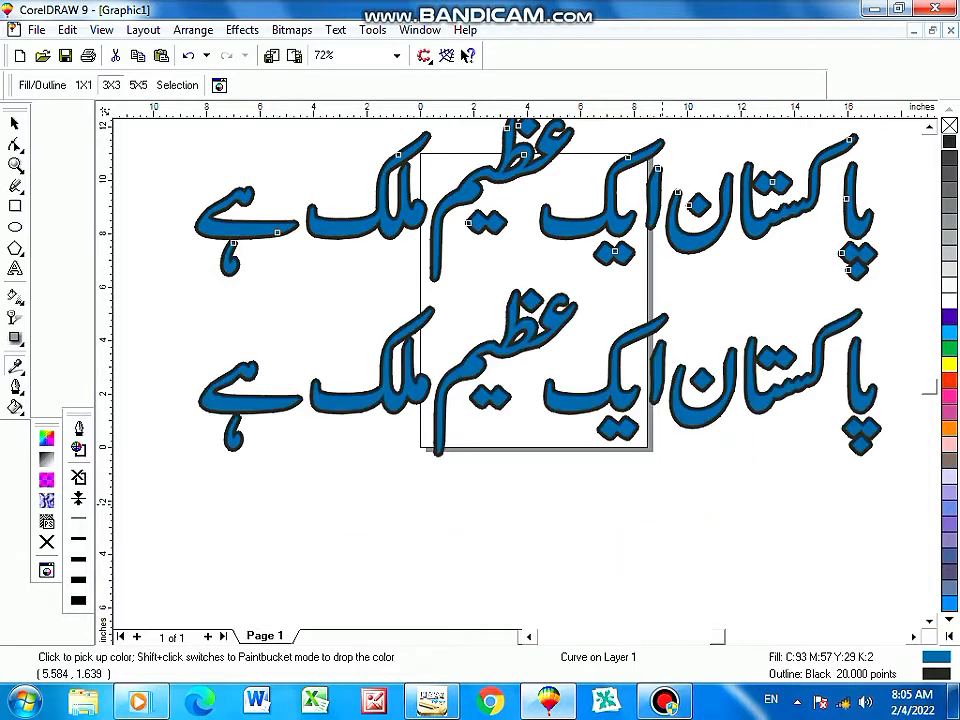
{"action": "scroll", "coordinate": [663, 301], "scroll_direction": "up", "scroll_amount": 10}
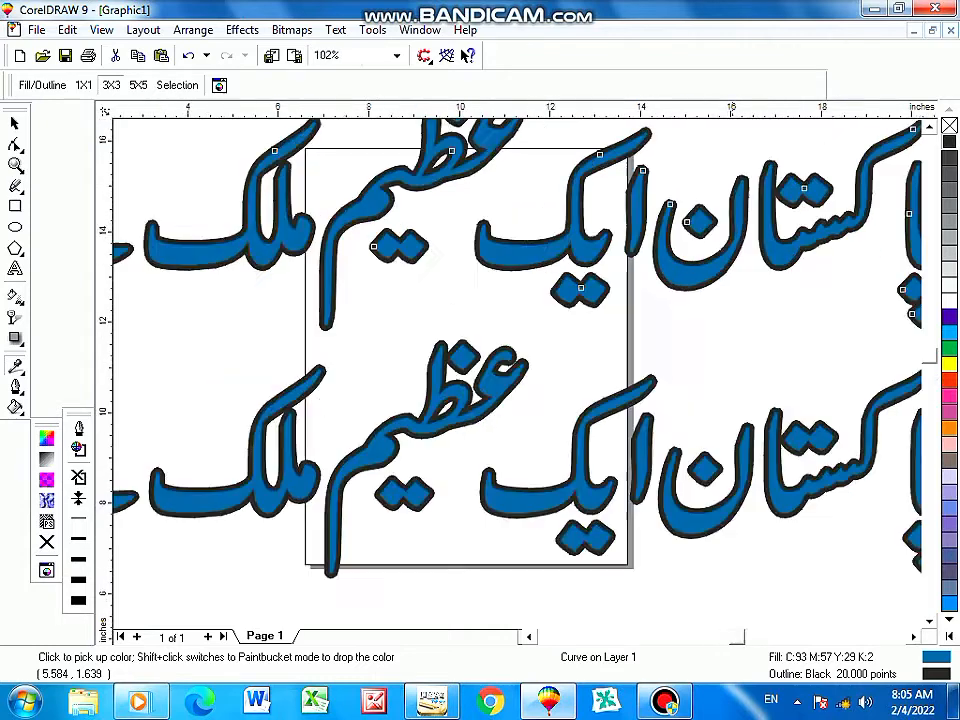
{"action": "scroll", "coordinate": [663, 301], "scroll_direction": "up", "scroll_amount": 2}
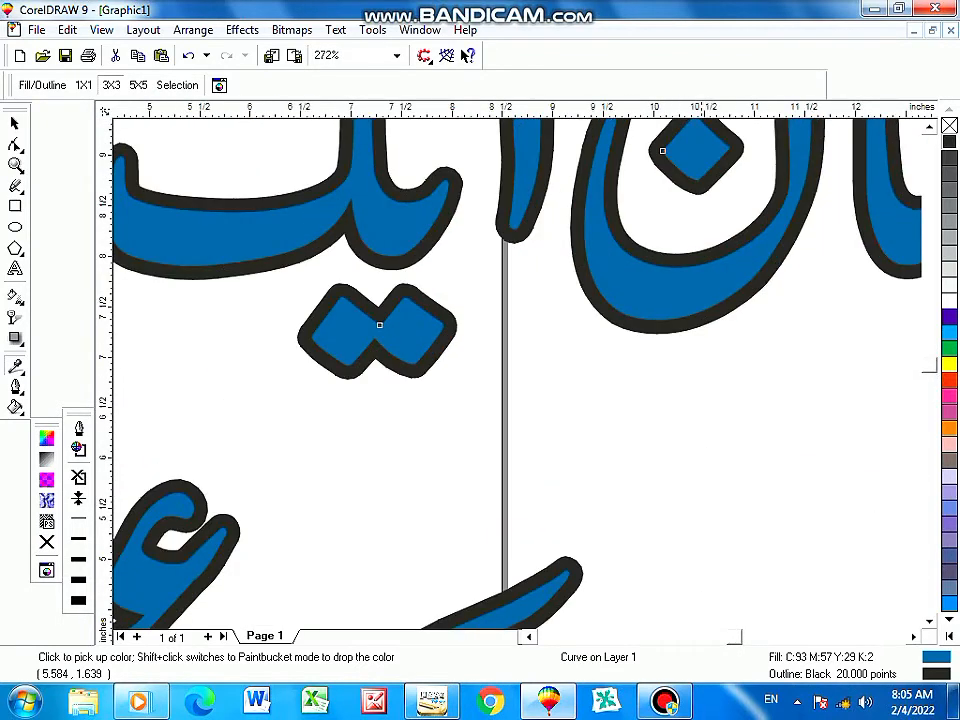
{"action": "scroll", "coordinate": [663, 301], "scroll_direction": "down", "scroll_amount": 4}
{"action": "scroll", "coordinate": [631, 490], "scroll_direction": "up", "scroll_amount": 5}
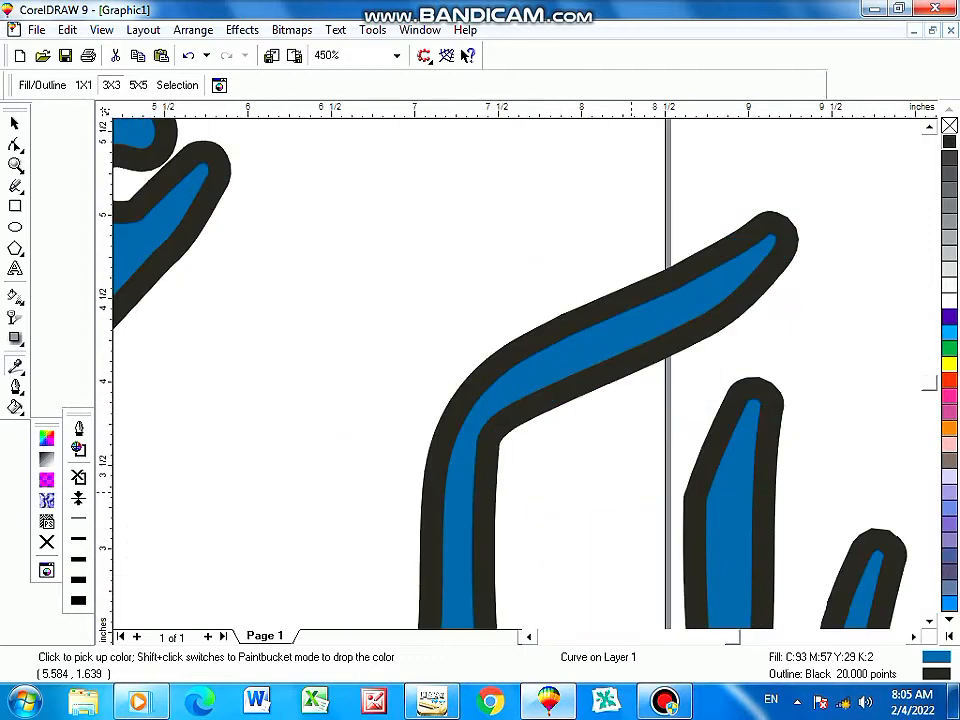
Compare the upper and lower outlined Urdu texts at several zoom levels, with the lower text selected.
{"action": "scroll", "coordinate": [631, 485], "scroll_direction": "down", "scroll_amount": 6}
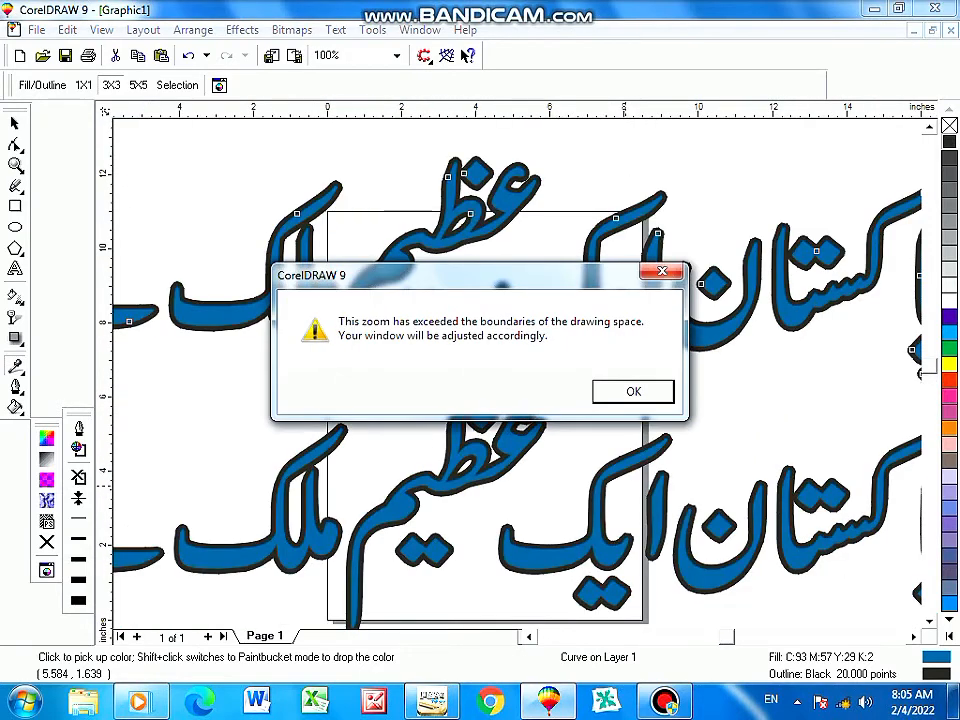
{"action": "key", "text": "Return"}
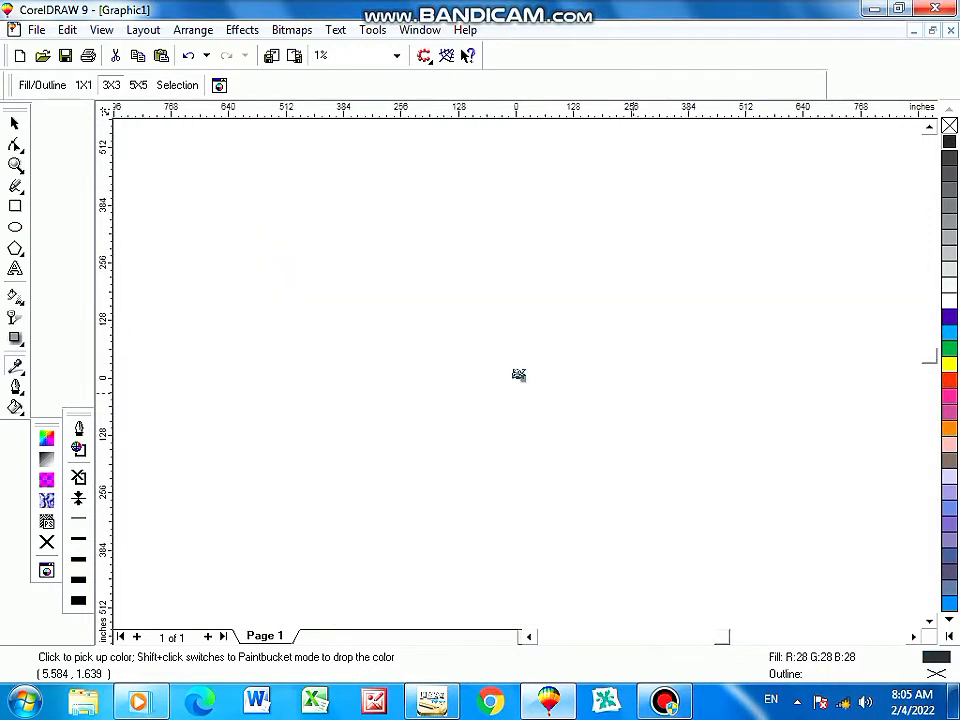
{"action": "key", "text": "F4"}
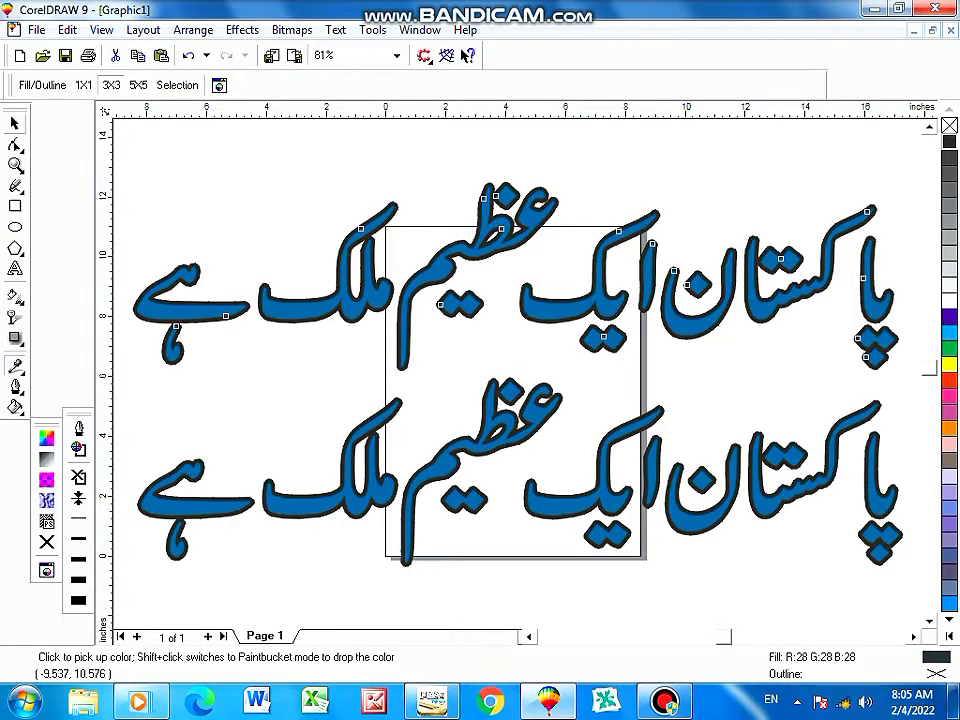
{"action": "left_click", "coordinate": [15, 123]}
{"action": "left_click", "coordinate": [445, 478]}
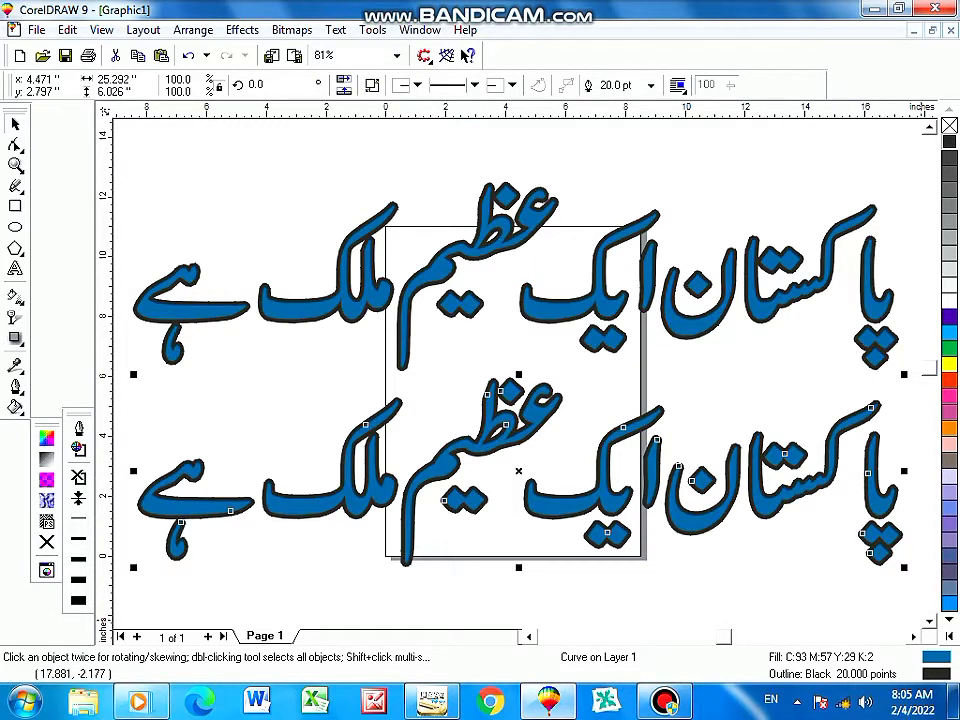
{"action": "left_click", "coordinate": [929, 621]}
{"action": "scroll", "coordinate": [929, 621], "scroll_direction": "down", "scroll_amount": 1}
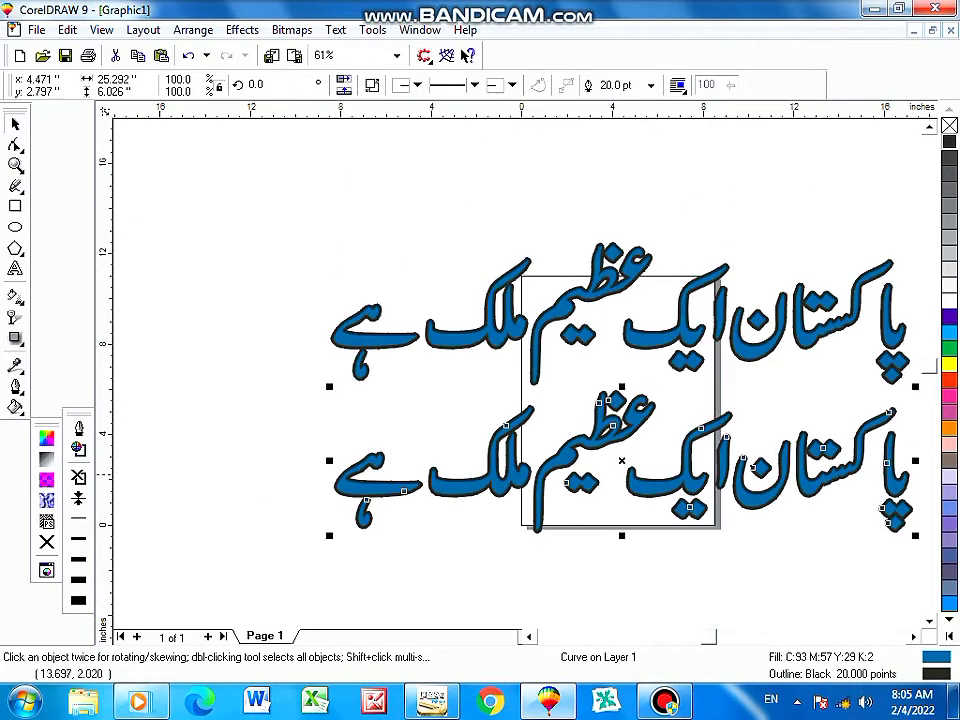
{"action": "scroll", "coordinate": [735, 390], "scroll_direction": "down", "scroll_amount": 1}
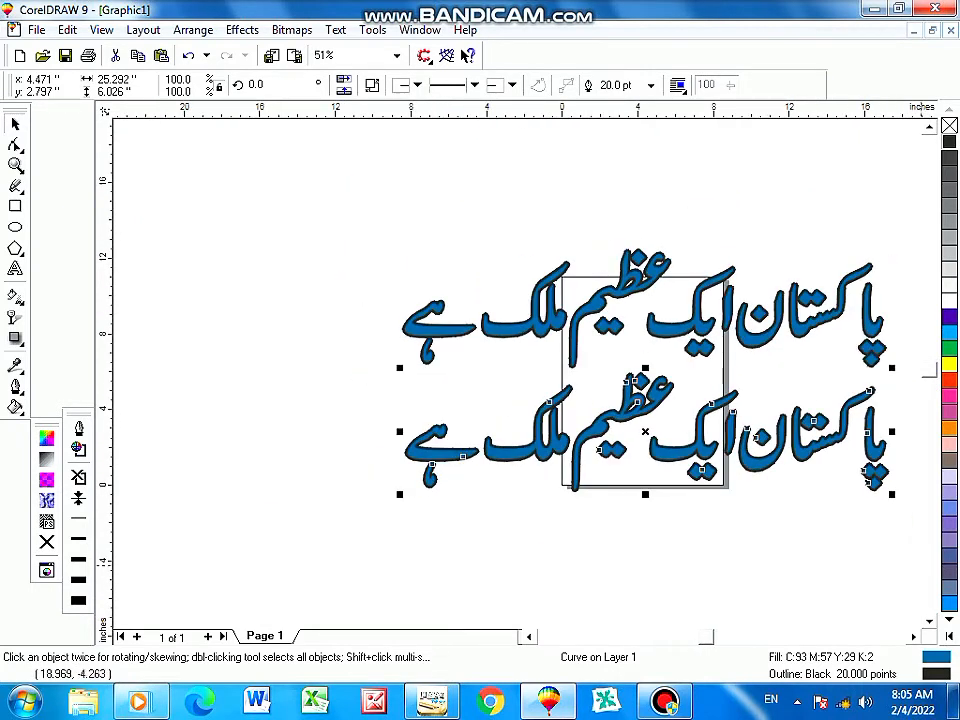
{"action": "scroll", "coordinate": [862, 494], "scroll_direction": "up", "scroll_amount": 3}
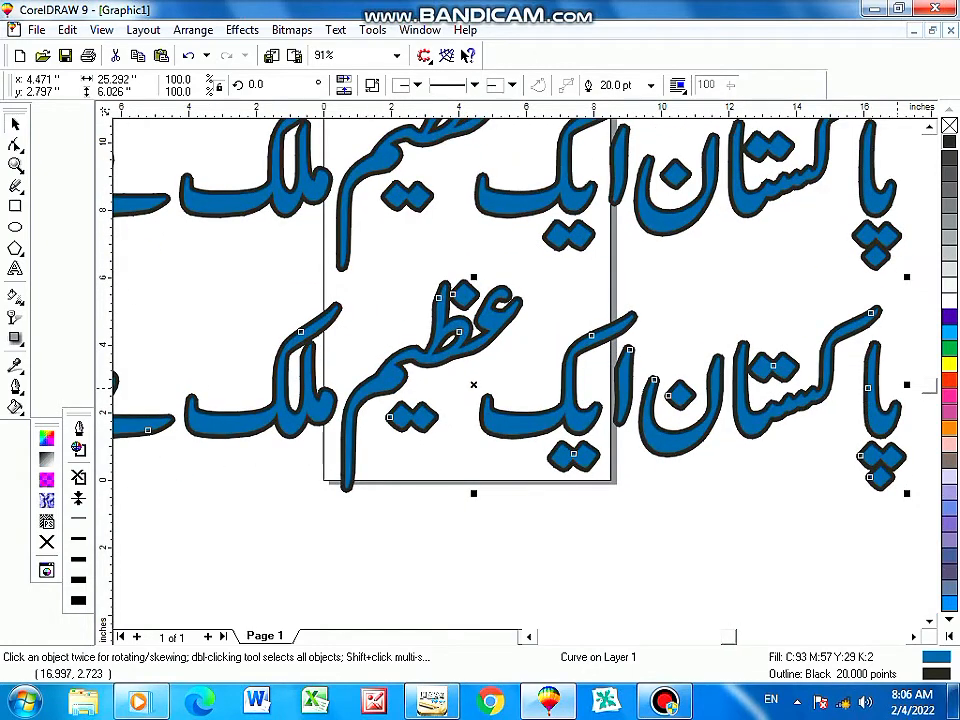
{"action": "scroll", "coordinate": [856, 403], "scroll_direction": "down", "scroll_amount": 2}
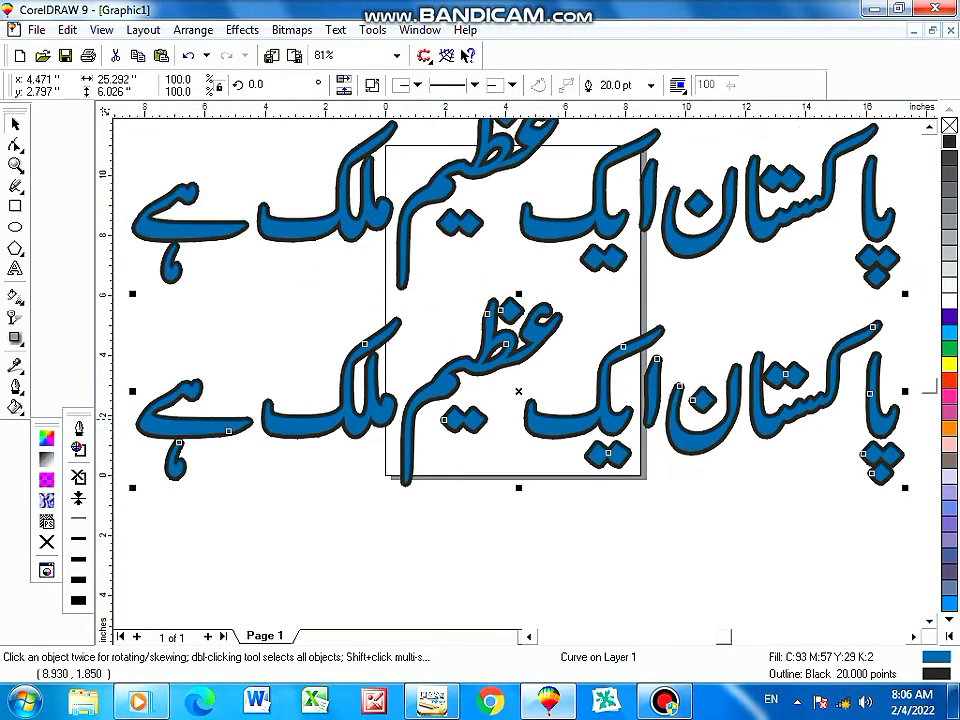
{"action": "scroll", "coordinate": [657, 421], "scroll_direction": "down", "scroll_amount": 2}
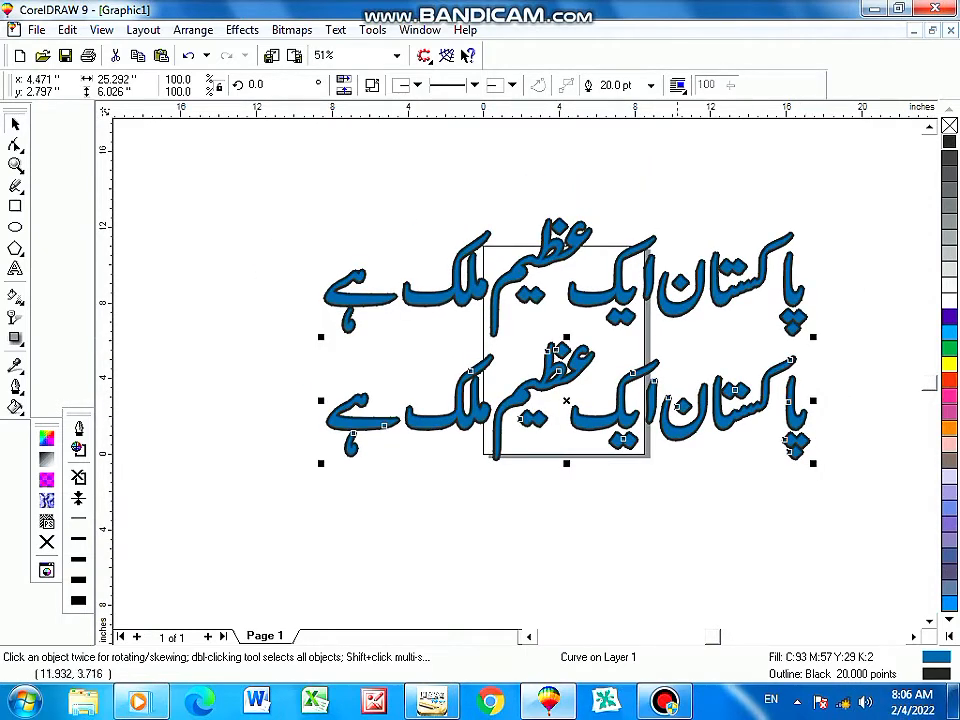
{"action": "scroll", "coordinate": [541, 365], "scroll_direction": "up", "scroll_amount": 1}
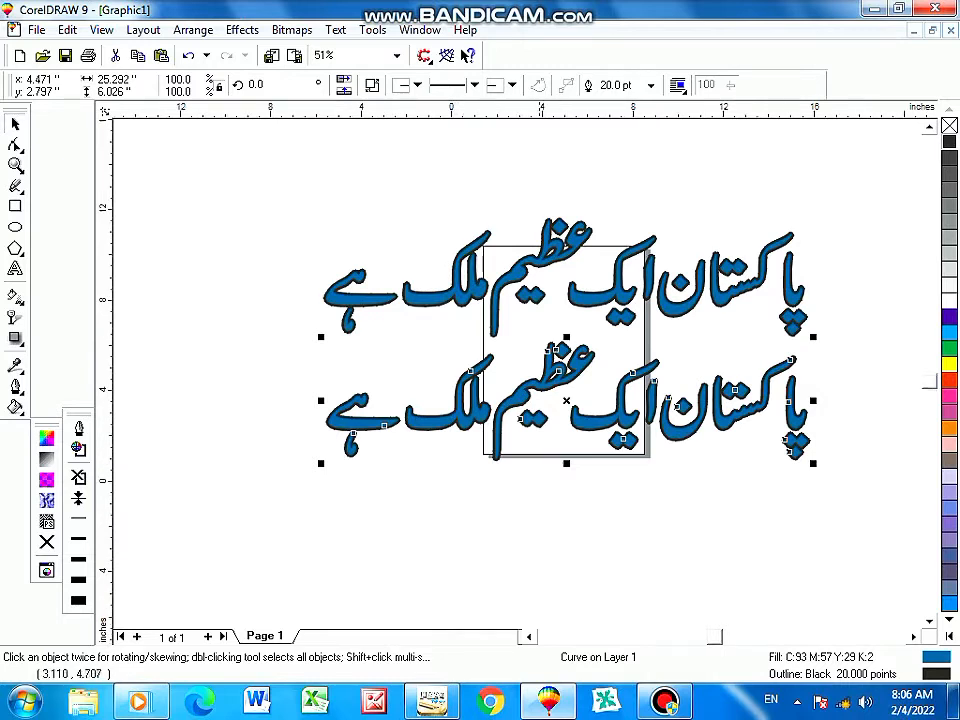
{"action": "scroll", "coordinate": [541, 365], "scroll_direction": "up", "scroll_amount": 2}
{"action": "scroll", "coordinate": [541, 365], "scroll_direction": "down", "scroll_amount": 2}
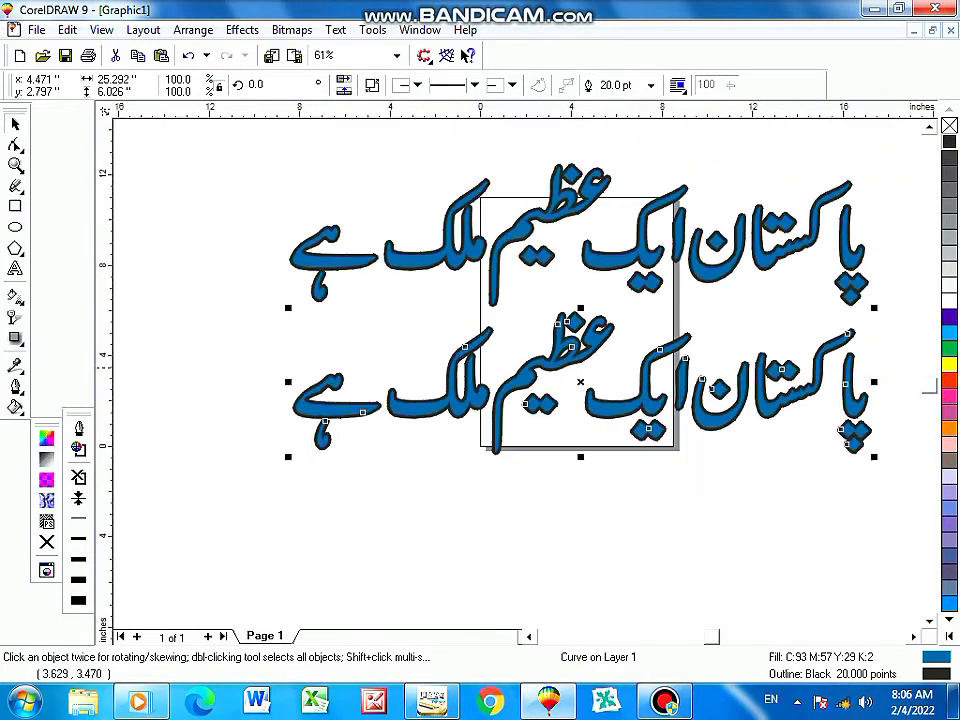
{"action": "scroll", "coordinate": [636, 372], "scroll_direction": "up", "scroll_amount": 2}
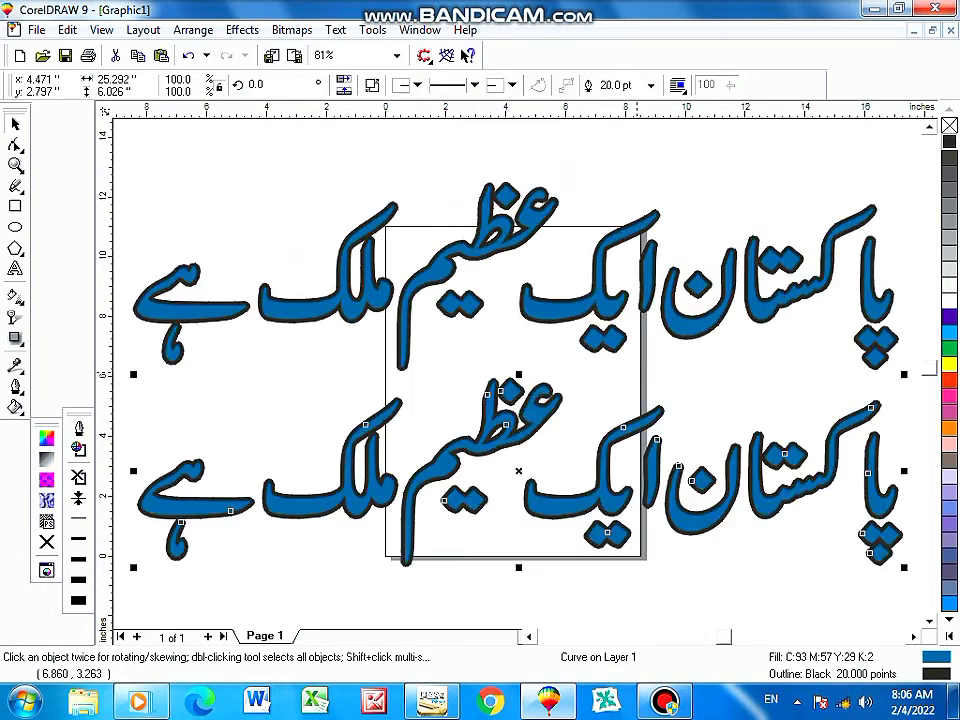
{"action": "scroll", "coordinate": [630, 388], "scroll_direction": "down", "scroll_amount": 1}
{"action": "scroll", "coordinate": [673, 340], "scroll_direction": "down", "scroll_amount": 2}
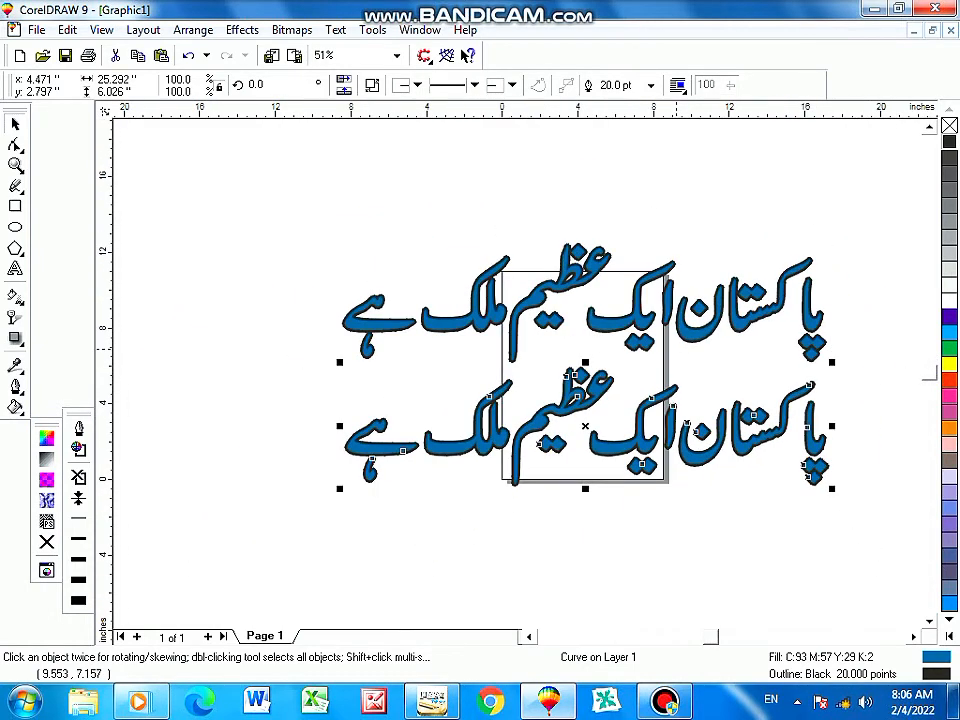
Paste another black copy of the Urdu text below the two outlined lines, at about y -3.4 inches, and ungroup it.
{"action": "left_click", "coordinate": [929, 621]}
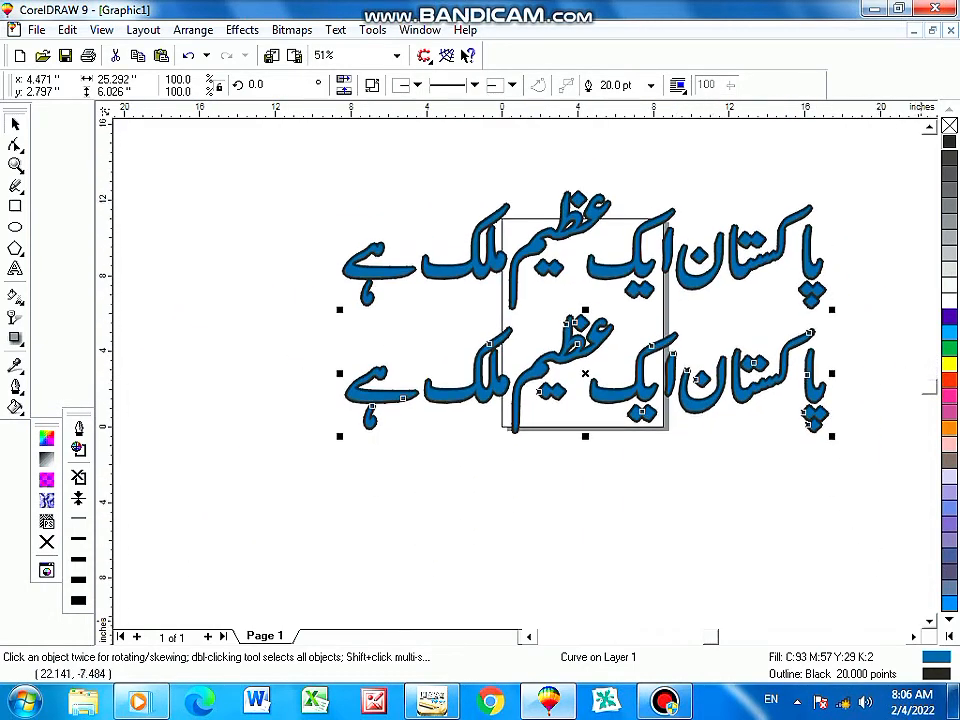
{"action": "left_click_drag", "start_coordinate": [585, 374], "coordinate": [585, 515]}
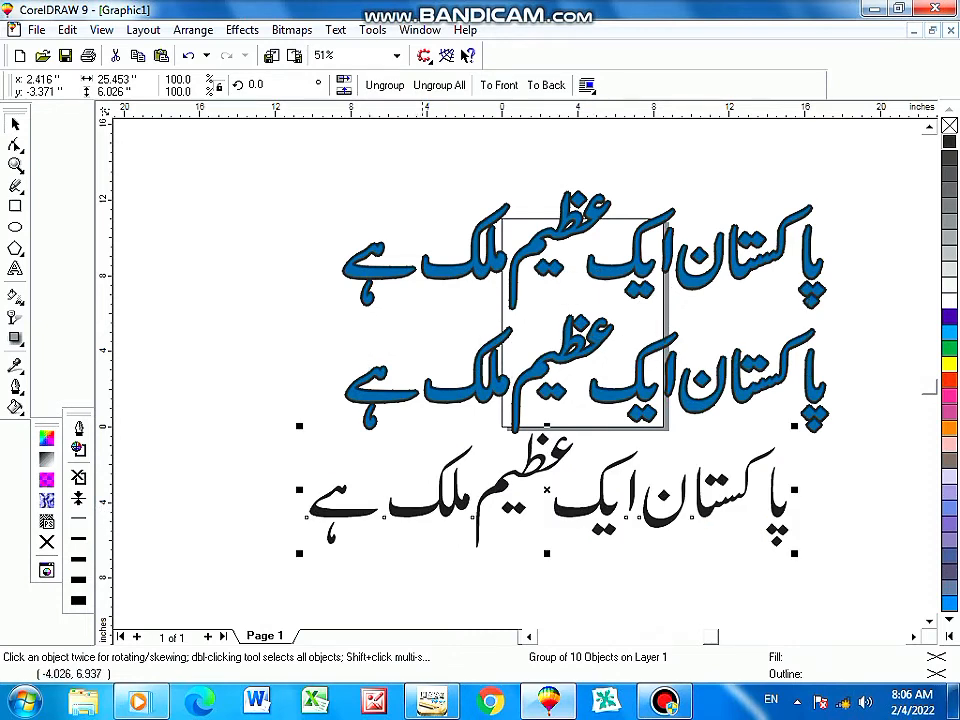
{"action": "key", "text": "ctrl+u"}
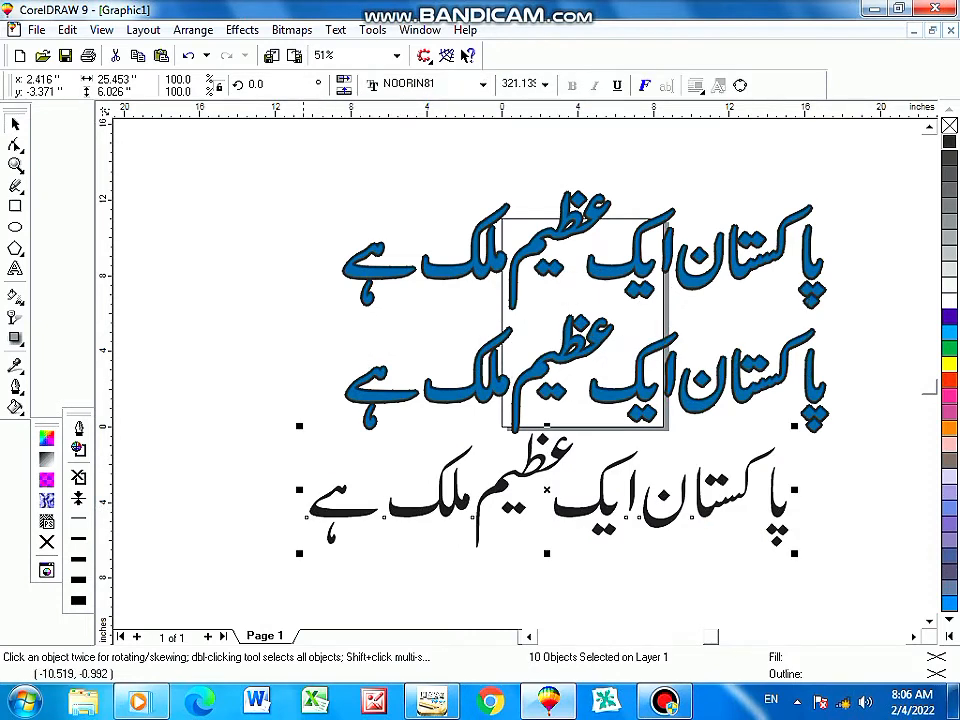
{"action": "key", "text": "Escape"}
Delete the other pieces of the black text, keeping only the word پاکستان.
{"action": "left_click_drag", "start_coordinate": [262, 422], "coordinate": [639, 582]}
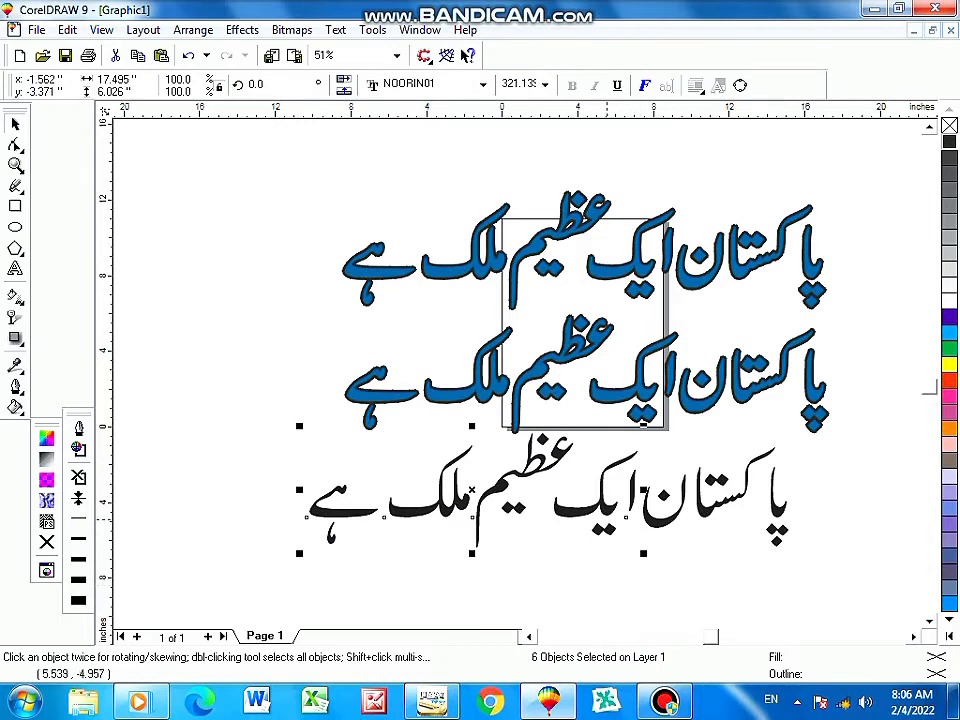
{"action": "key", "text": "Delete"}
{"action": "left_click", "coordinate": [662, 497]}
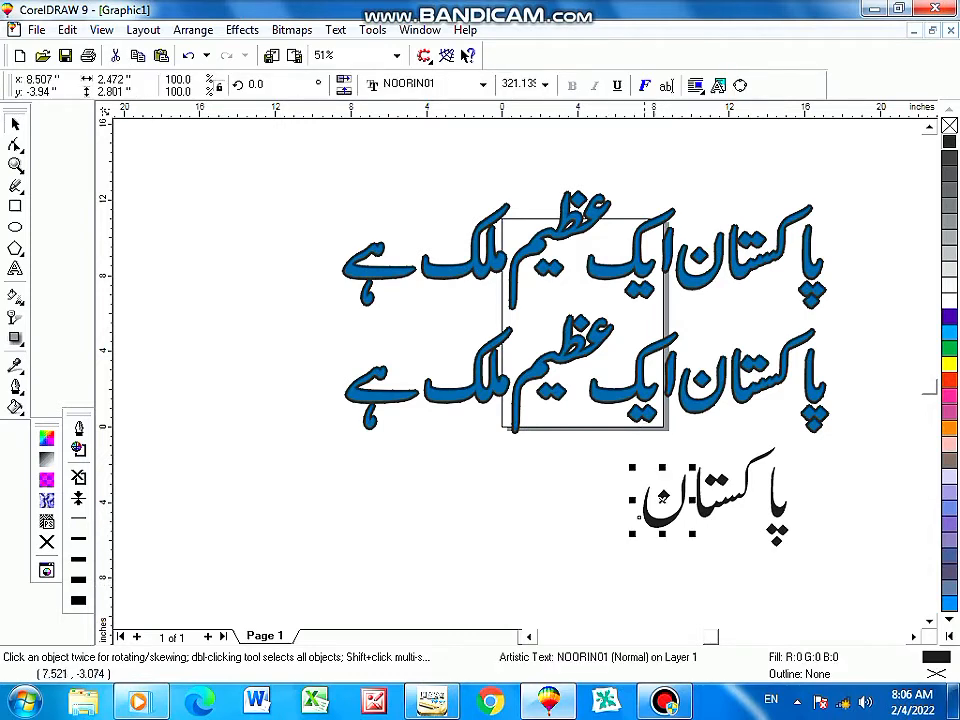
Weld the four remaining pieces of پاکستان as curves and scale the word down to about 4.96 by 3.39 inches.
{"action": "left_click_drag", "start_coordinate": [592, 452], "coordinate": [819, 587]}
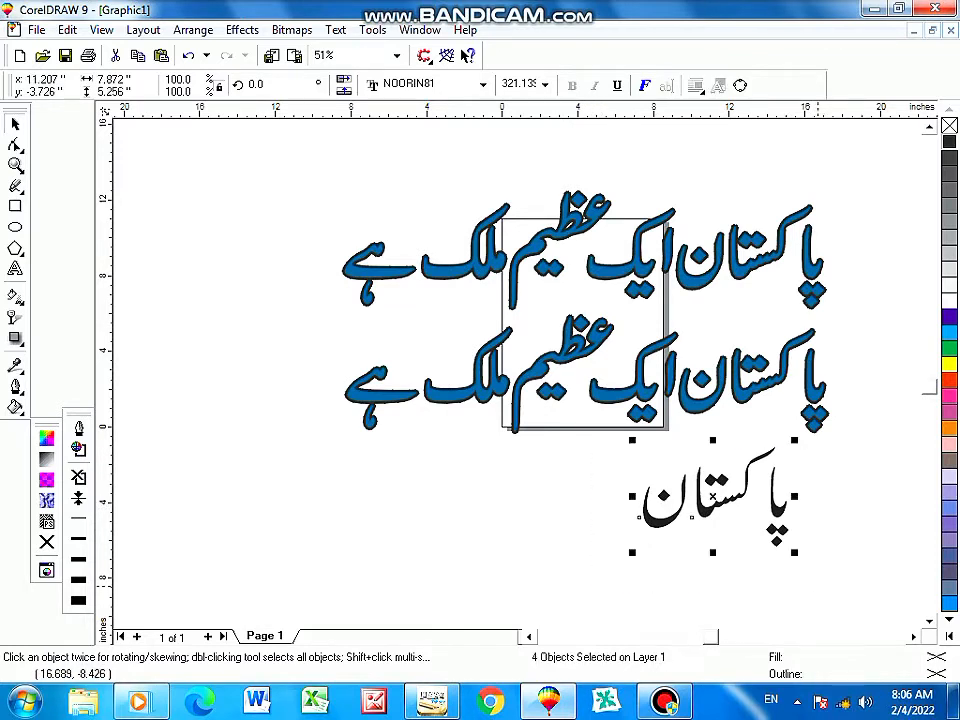
{"action": "key", "text": "ctrl+q"}
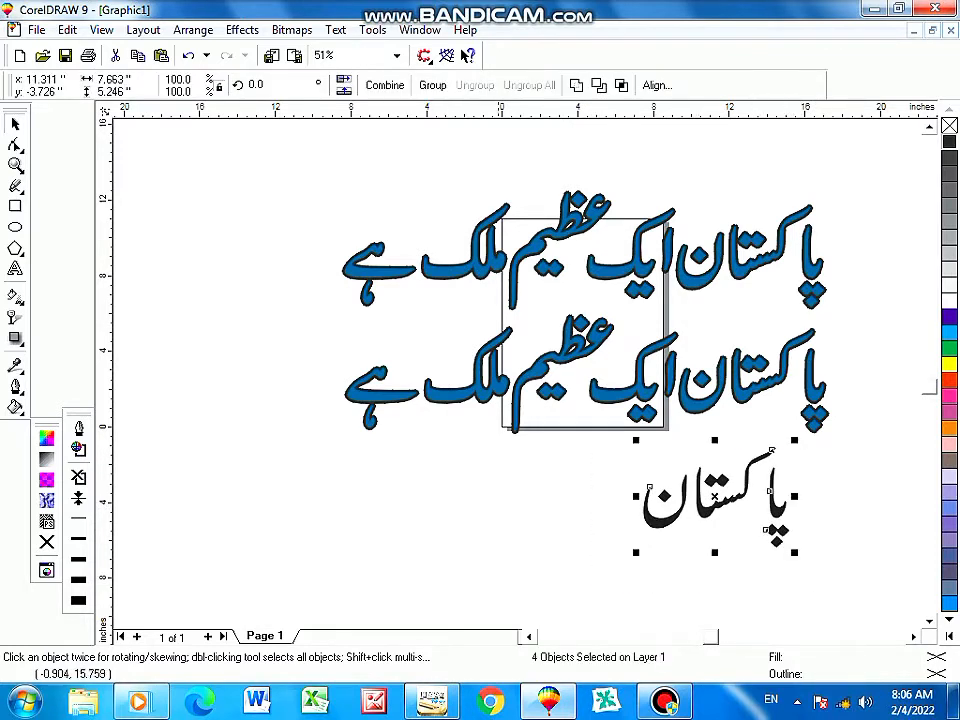
{"action": "left_click", "coordinate": [576, 86]}
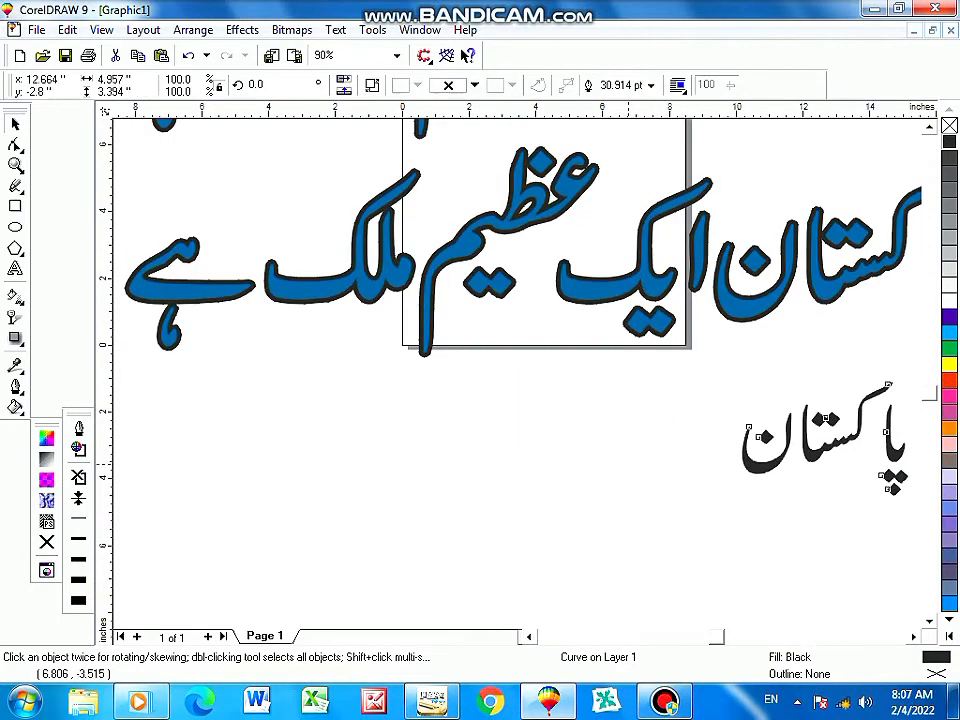
{"action": "left_click", "coordinate": [629, 463]}
Copy all properties of the blue outlined line above onto the small black word پاکستان.
{"action": "left_click", "coordinate": [15, 367]}
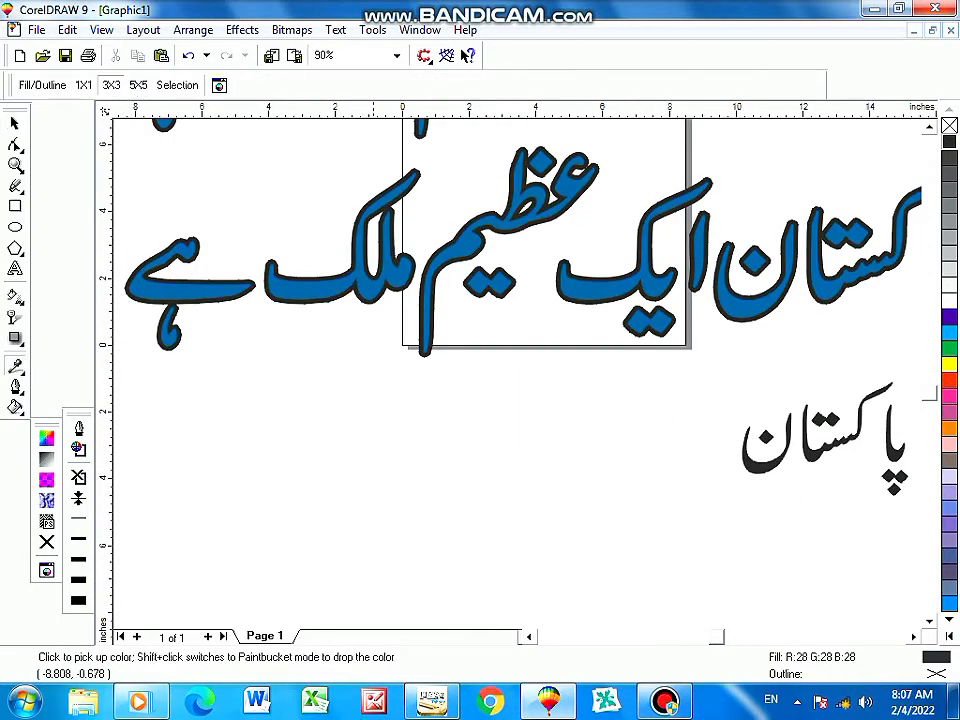
{"action": "left_click_drag", "start_coordinate": [379, 307], "coordinate": [758, 468]}
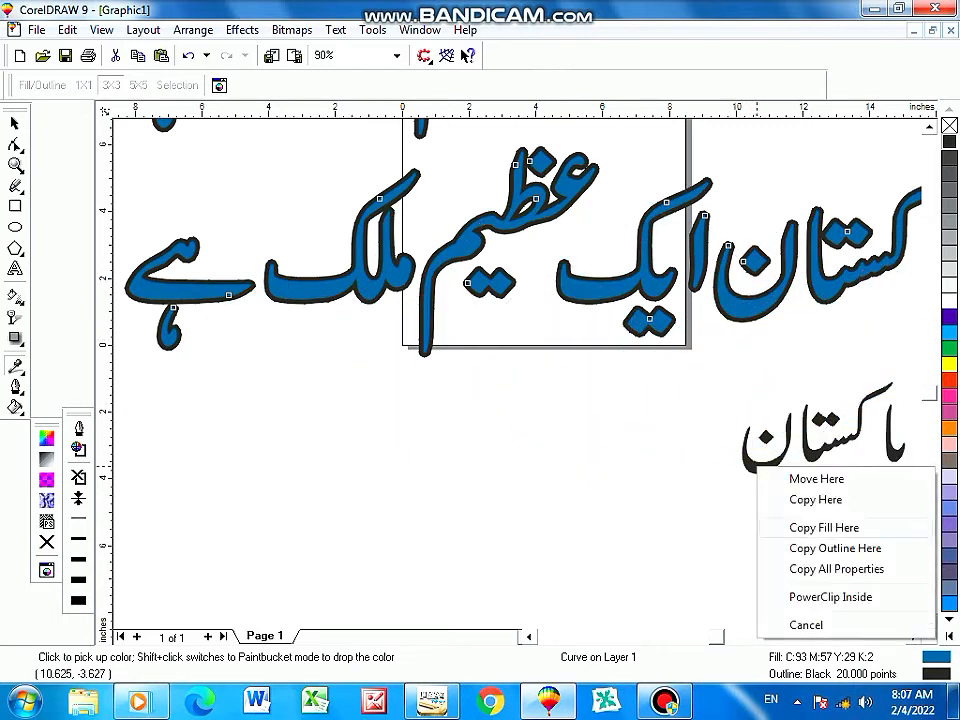
{"action": "left_click", "coordinate": [836, 569]}
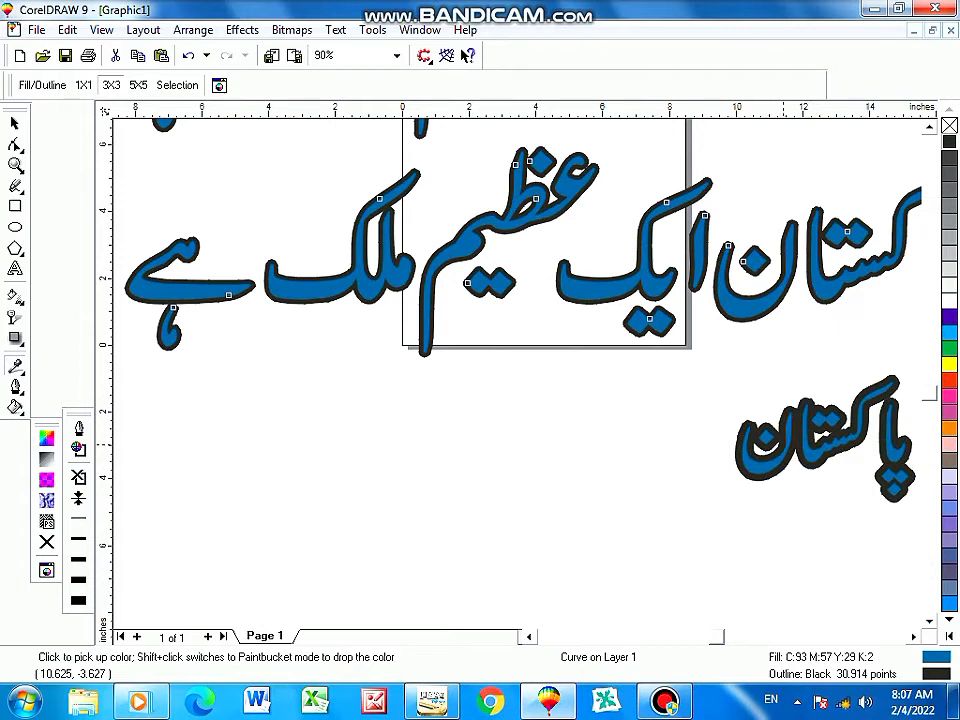
{"action": "left_click", "coordinate": [15, 124]}
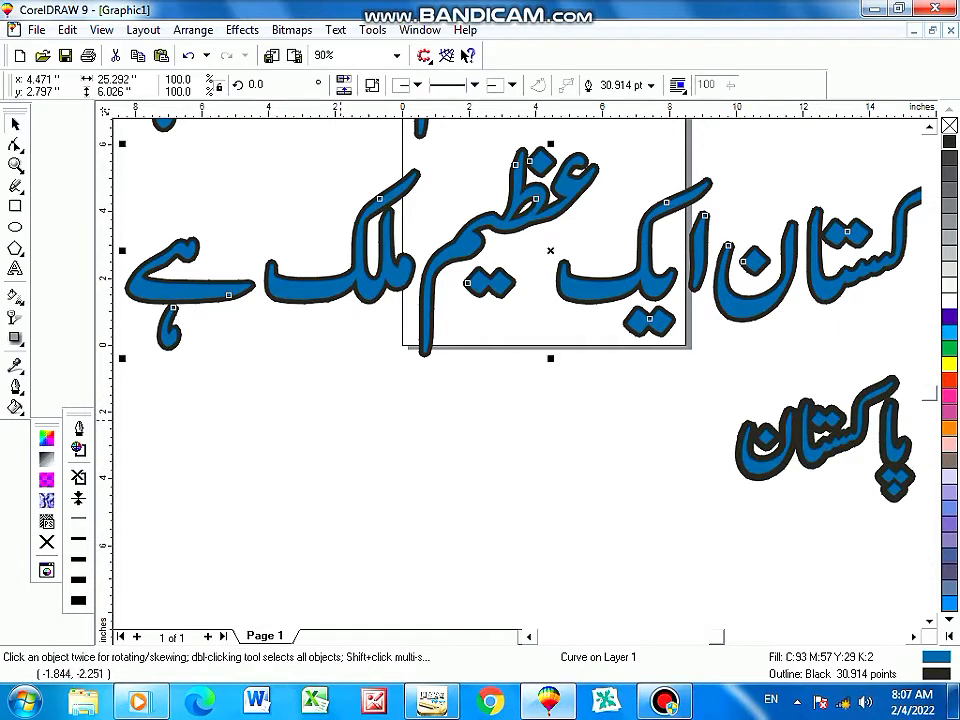
{"action": "left_click", "coordinate": [430, 496]}
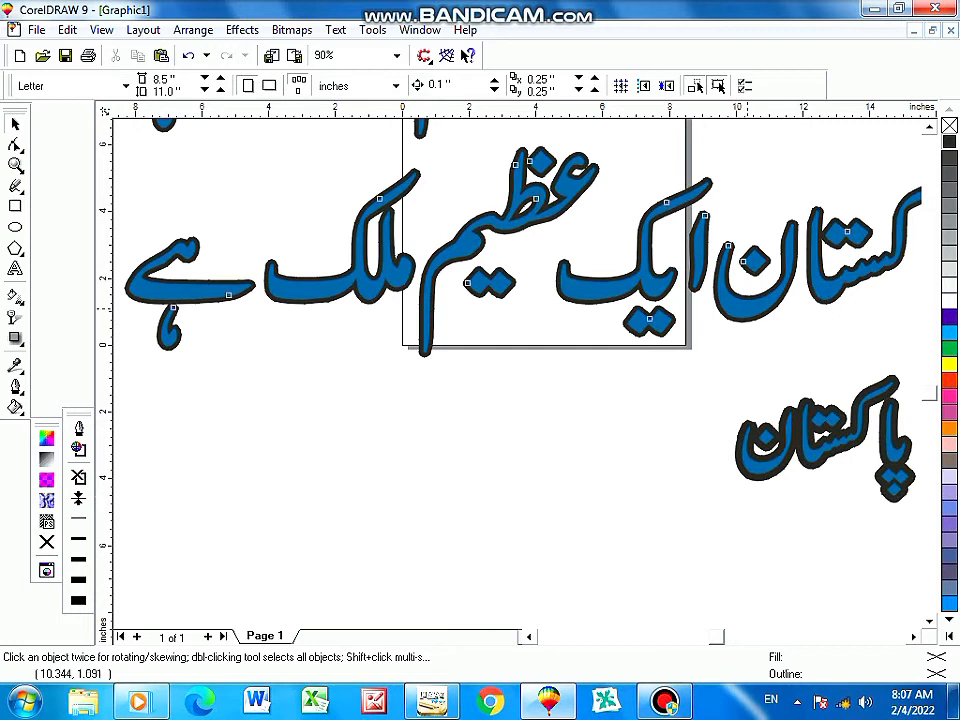
{"action": "left_click", "coordinate": [746, 306]}
Check the outline width of the small word پاکستان in the Outline Pen settings.
{"action": "left_click", "coordinate": [821, 437]}
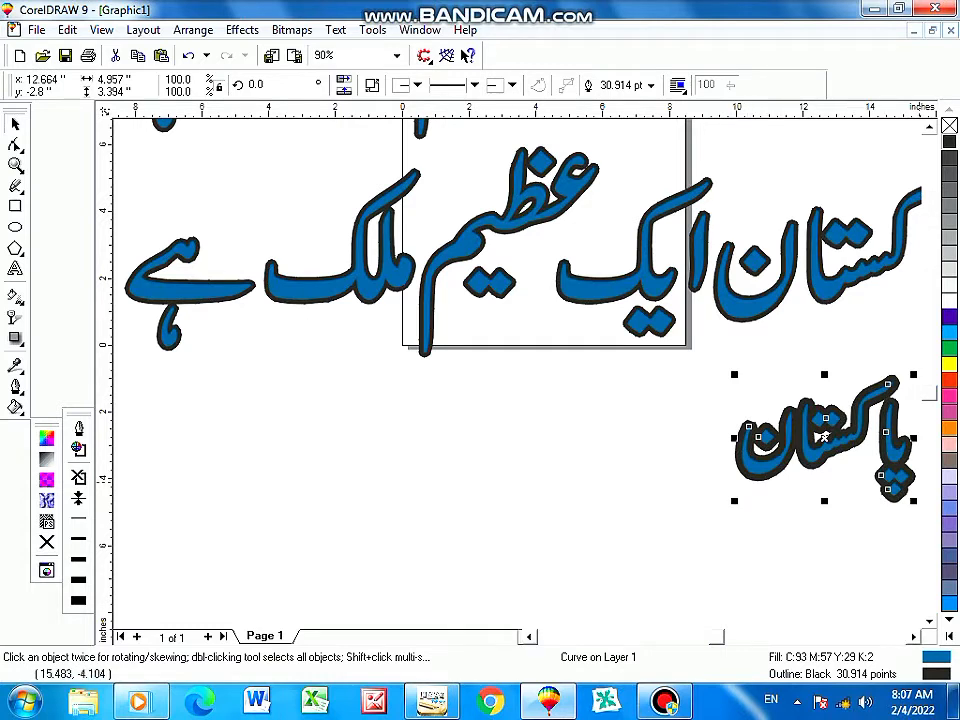
{"action": "left_click", "coordinate": [913, 637]}
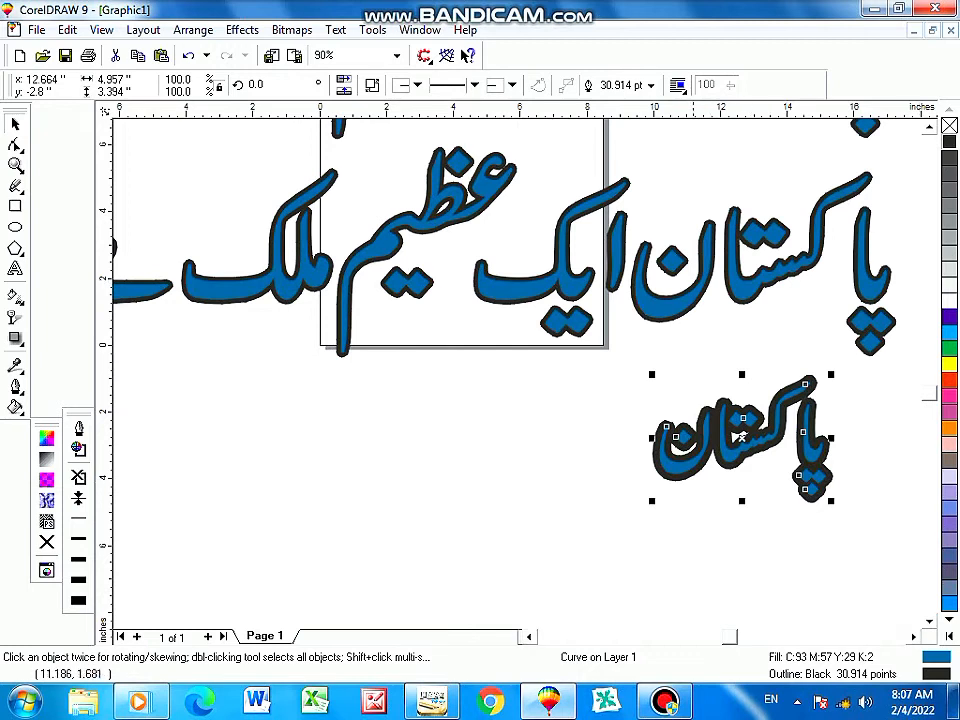
{"action": "scroll", "coordinate": [699, 327], "scroll_direction": "down", "scroll_amount": 2}
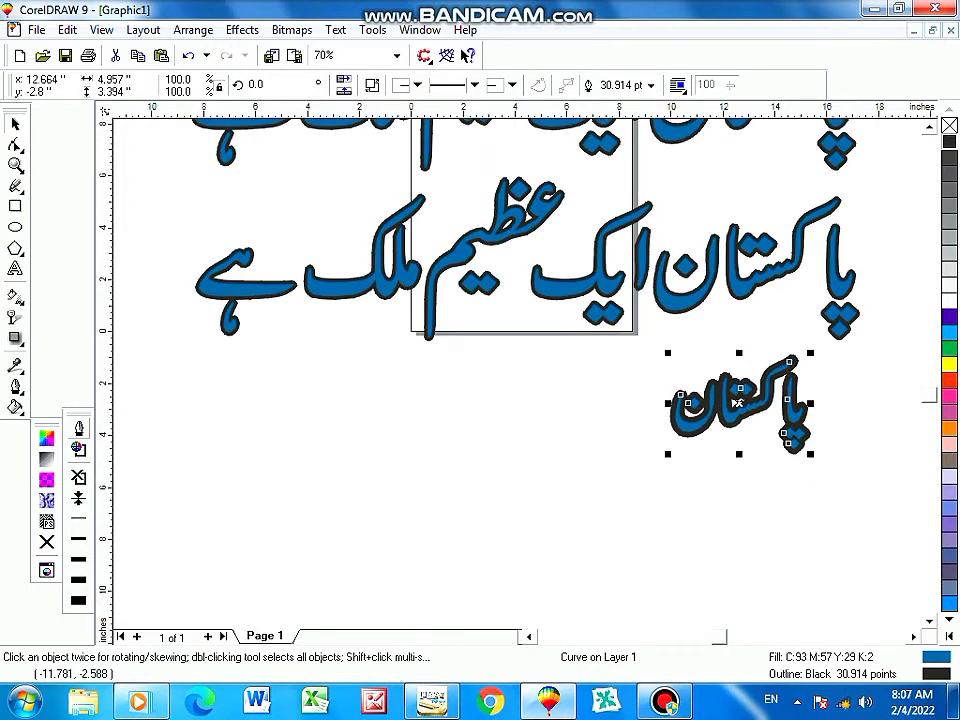
{"action": "left_click", "coordinate": [78, 429]}
{"action": "key", "text": "Tab"}
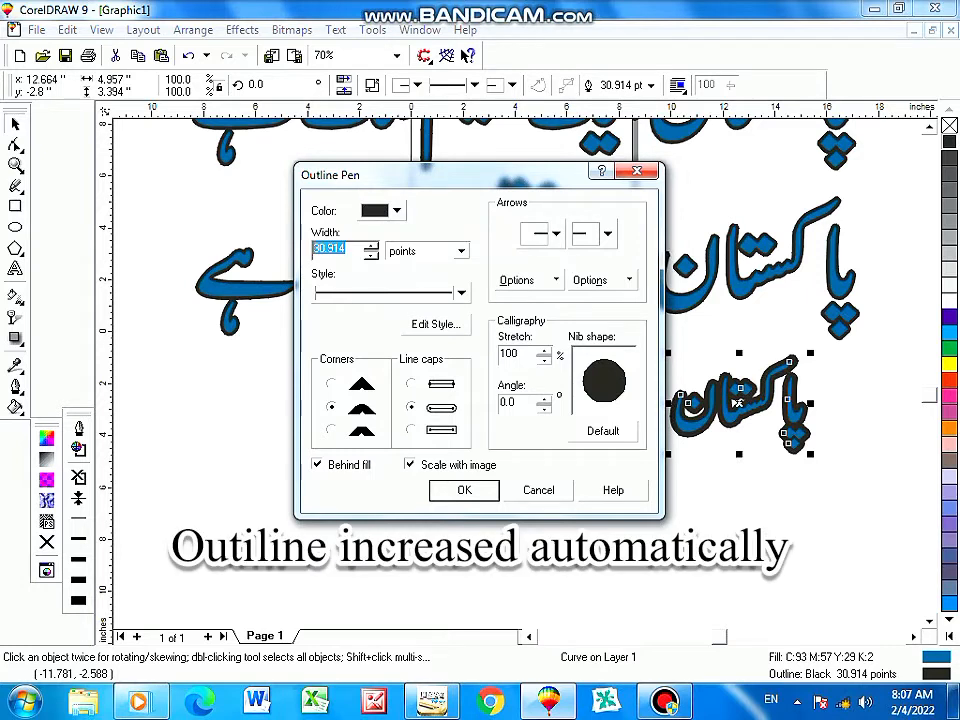
{"action": "key", "text": "Escape"}
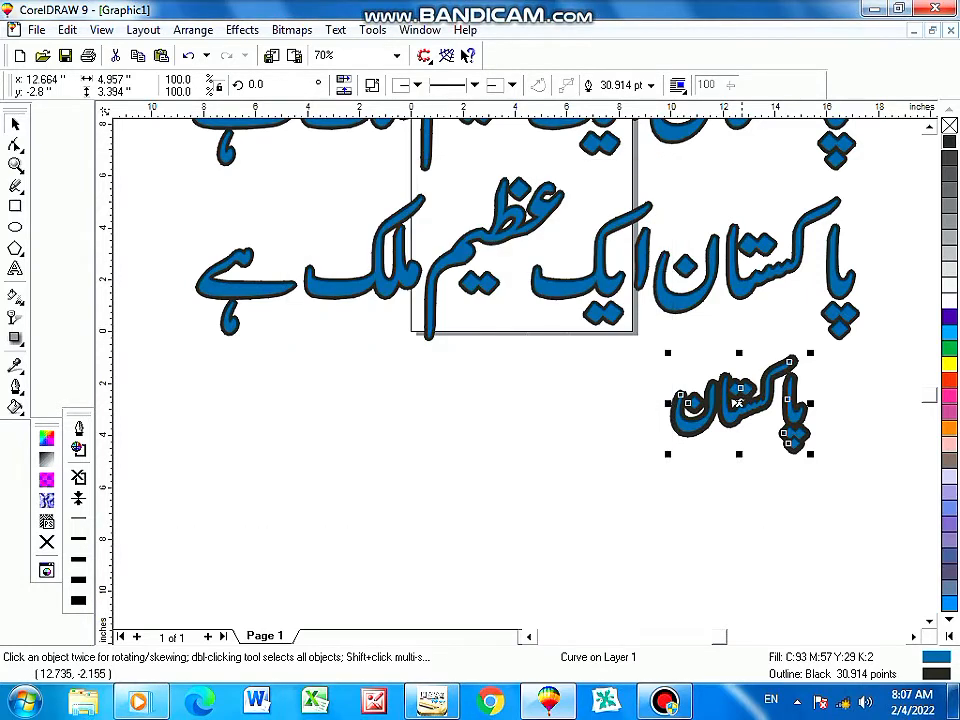
Move the small word پاکستان slightly right and down, to about x 13.36, y -3.14 inches.
{"action": "left_click_drag", "start_coordinate": [738, 403], "coordinate": [755, 403]}
{"action": "scroll", "coordinate": [755, 403], "scroll_direction": "down", "scroll_amount": 1}
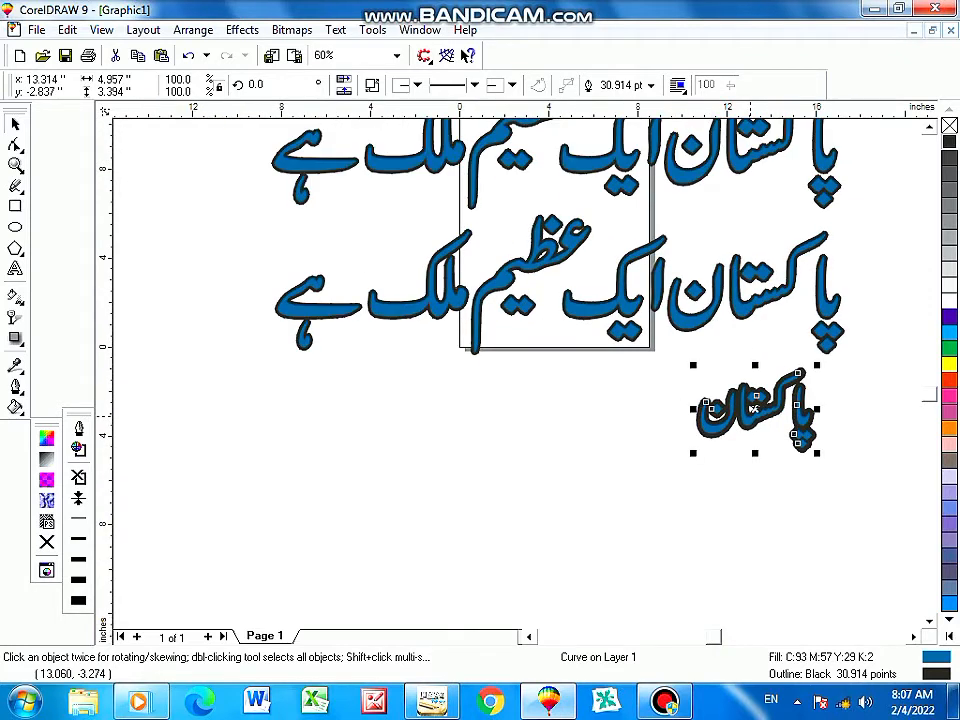
{"action": "scroll", "coordinate": [753, 407], "scroll_direction": "down", "scroll_amount": 1}
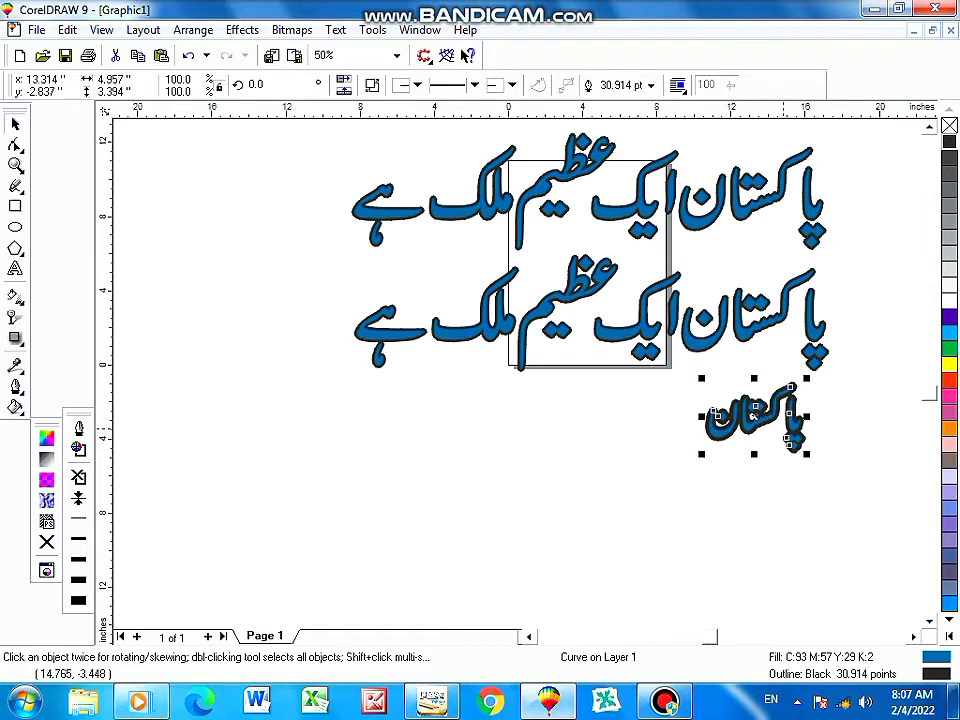
{"action": "left_click_drag", "start_coordinate": [754, 415], "coordinate": [755, 426]}
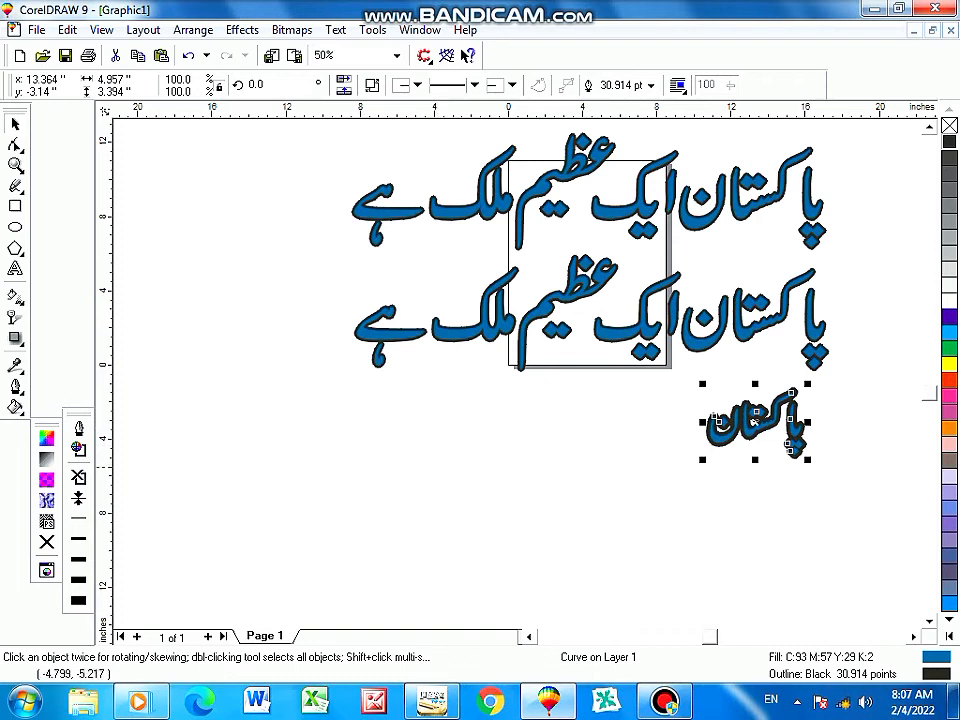
Review the outline settings of the small word پاکستان without changing them.
{"action": "left_click", "coordinate": [79, 428]}
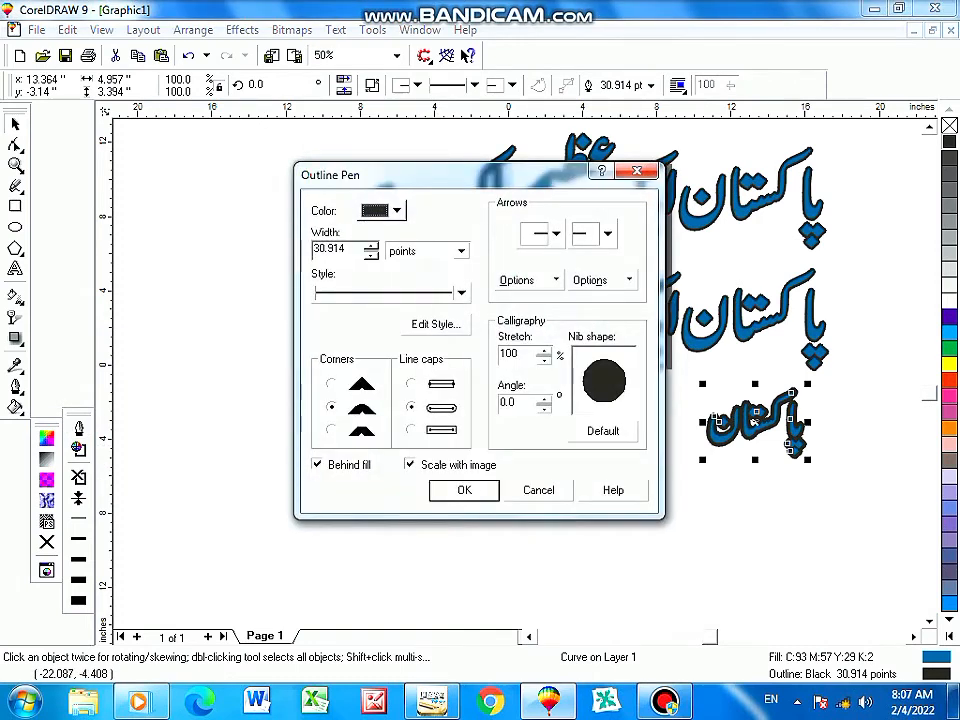
{"action": "left_click", "coordinate": [637, 171]}
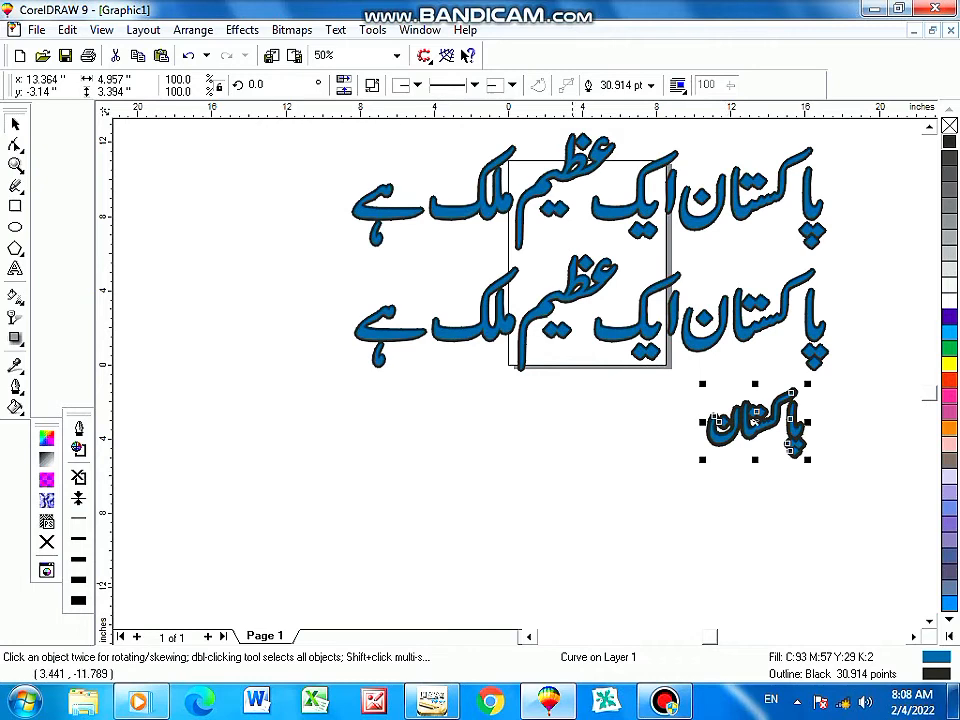
Paste another black copy of پاکستان ایک عظیم ملک ہے and place it below the small word, at about x -1.627, y -7.391 inches.
{"action": "scroll", "coordinate": [802, 427], "scroll_direction": "up", "scroll_amount": 1}
{"action": "scroll", "coordinate": [817, 437], "scroll_direction": "down", "scroll_amount": 1}
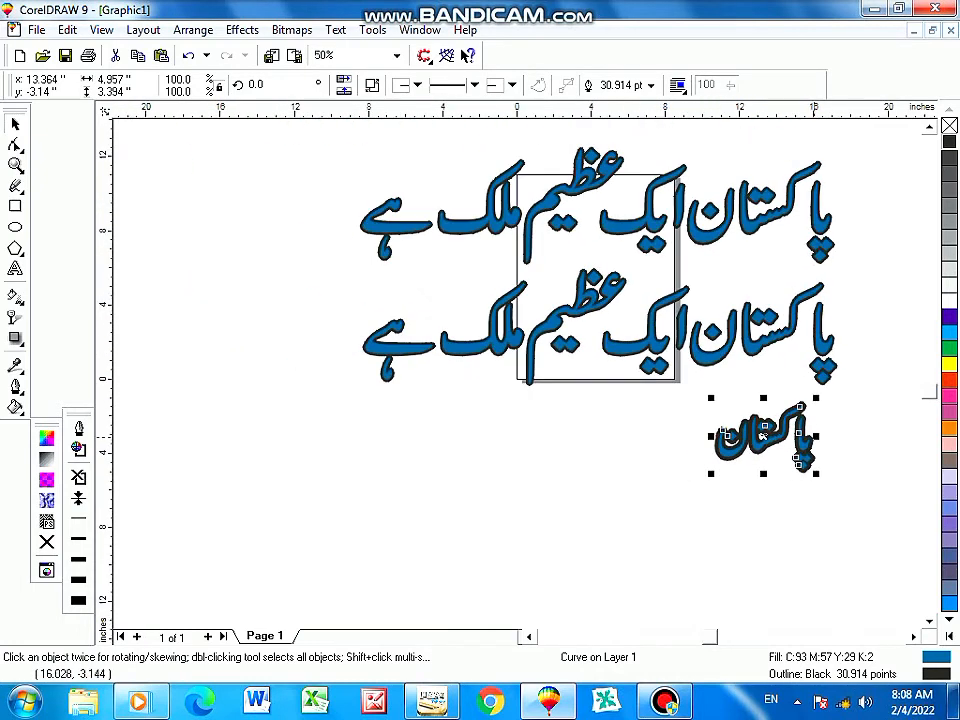
{"action": "scroll", "coordinate": [764, 433], "scroll_direction": "down", "scroll_amount": 1}
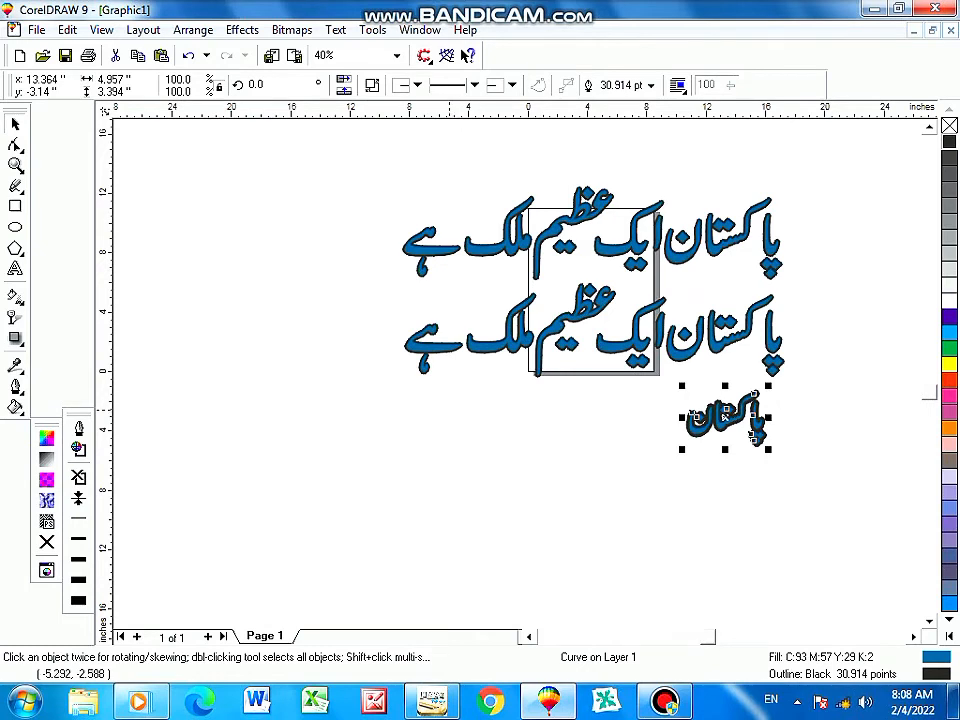
{"action": "key", "text": "ctrl+v"}
{"action": "left_click_drag", "start_coordinate": [594, 287], "coordinate": [505, 478]}
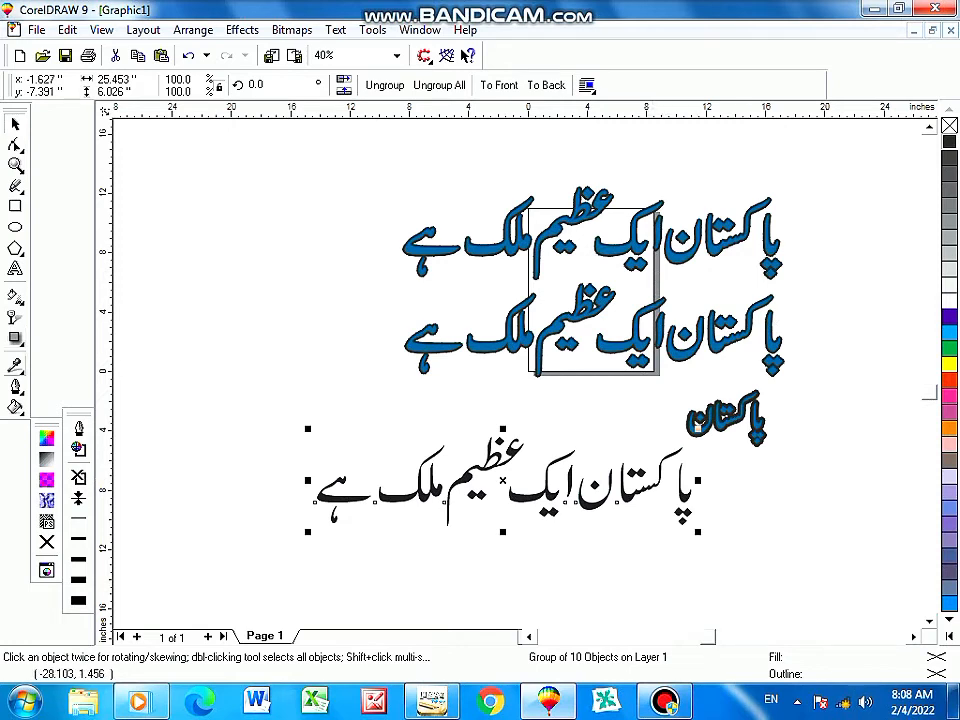
Try to copy all properties of the second blue outlined line onto the still grouped black line.
{"action": "left_click", "coordinate": [15, 366]}
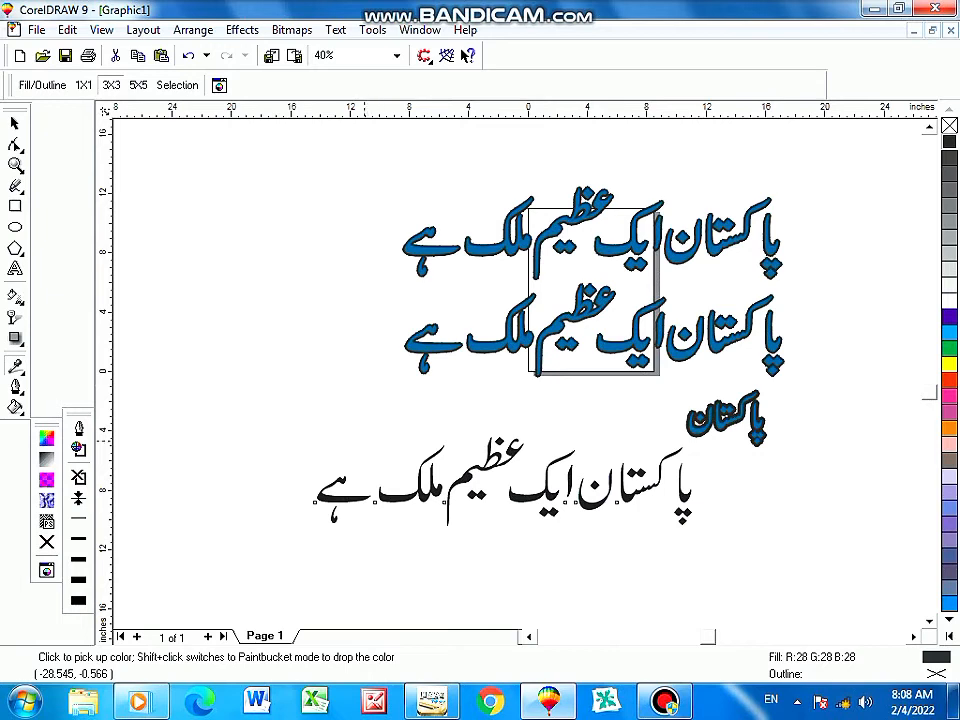
{"action": "left_click_drag", "start_coordinate": [482, 349], "coordinate": [468, 473]}
{"action": "left_click_drag", "start_coordinate": [465, 482], "coordinate": [462, 240]}
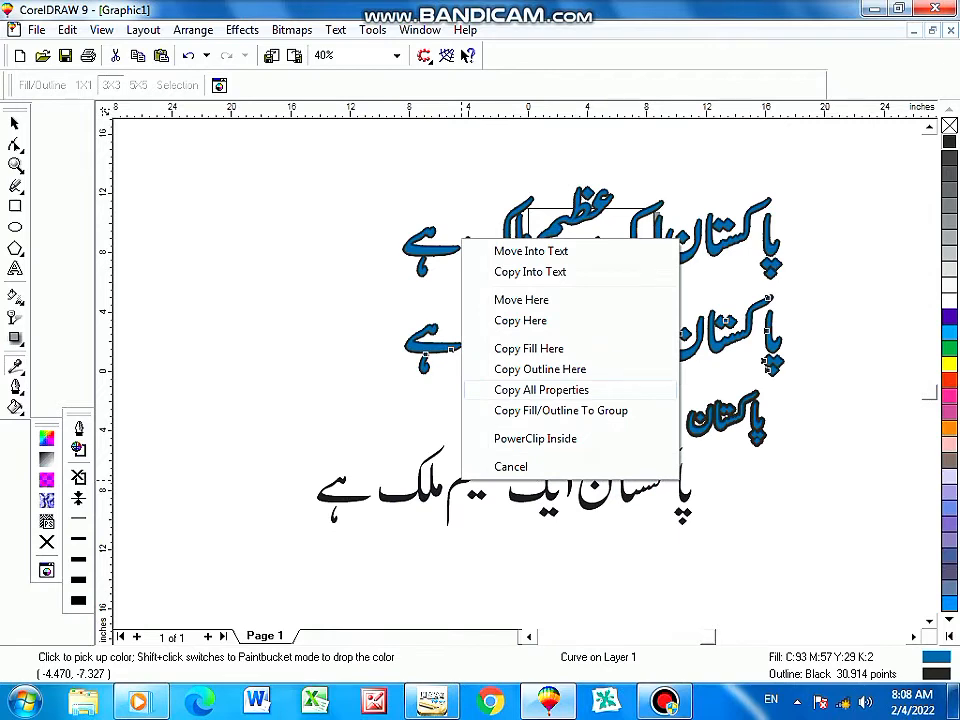
{"action": "left_click", "coordinate": [541, 390]}
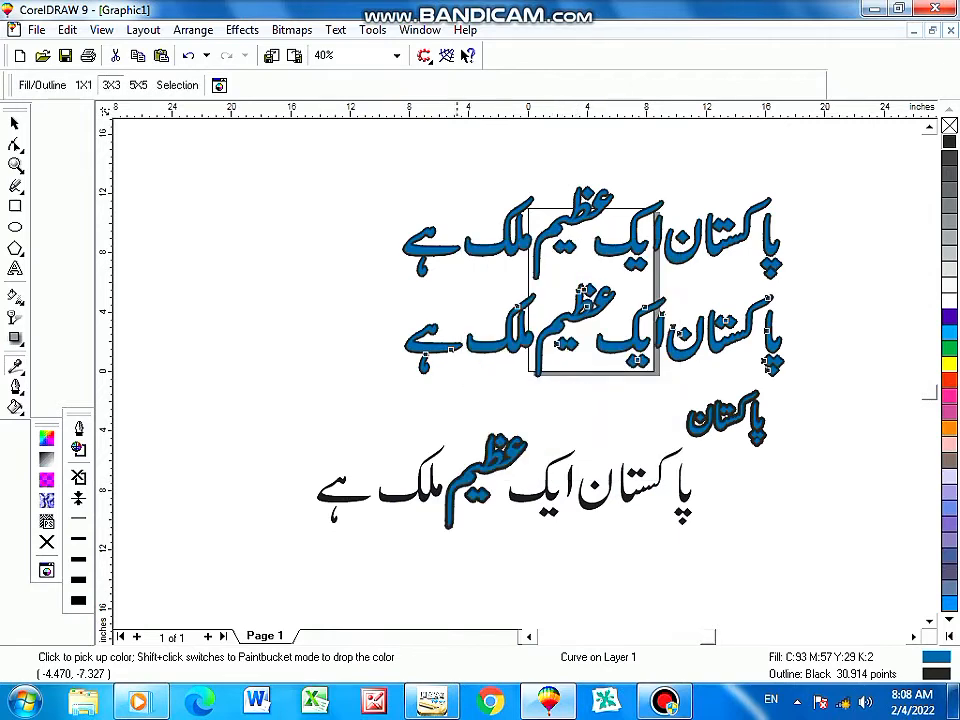
Undo the properties copied onto the word عظیم in the pasted black line and clear the selection.
{"action": "left_click", "coordinate": [15, 122]}
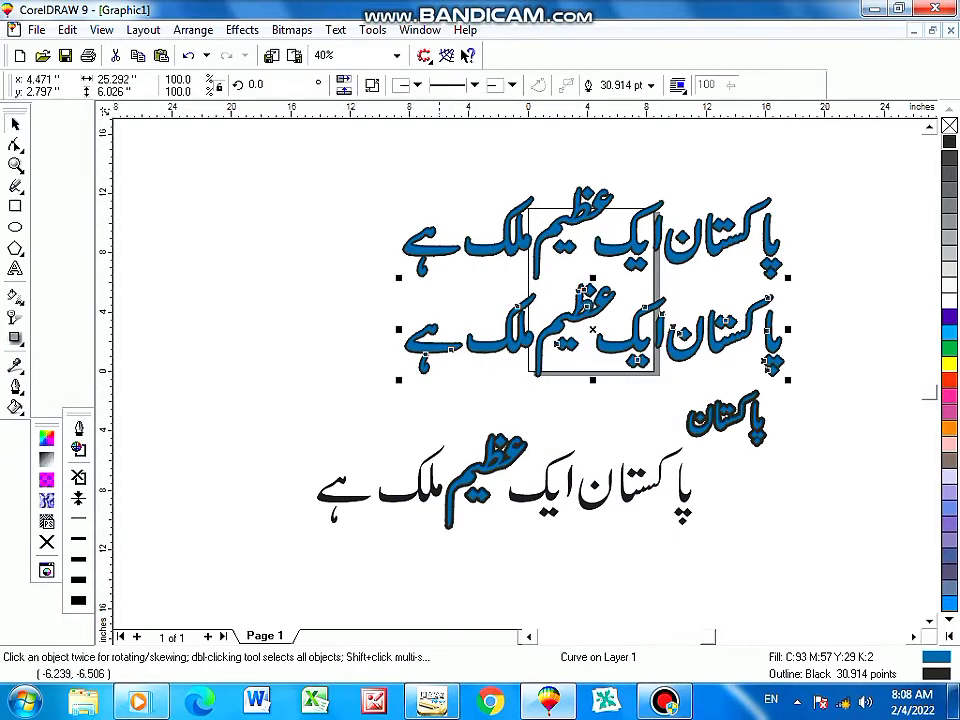
{"action": "left_click", "coordinate": [529, 491]}
{"action": "left_click", "coordinate": [526, 494]}
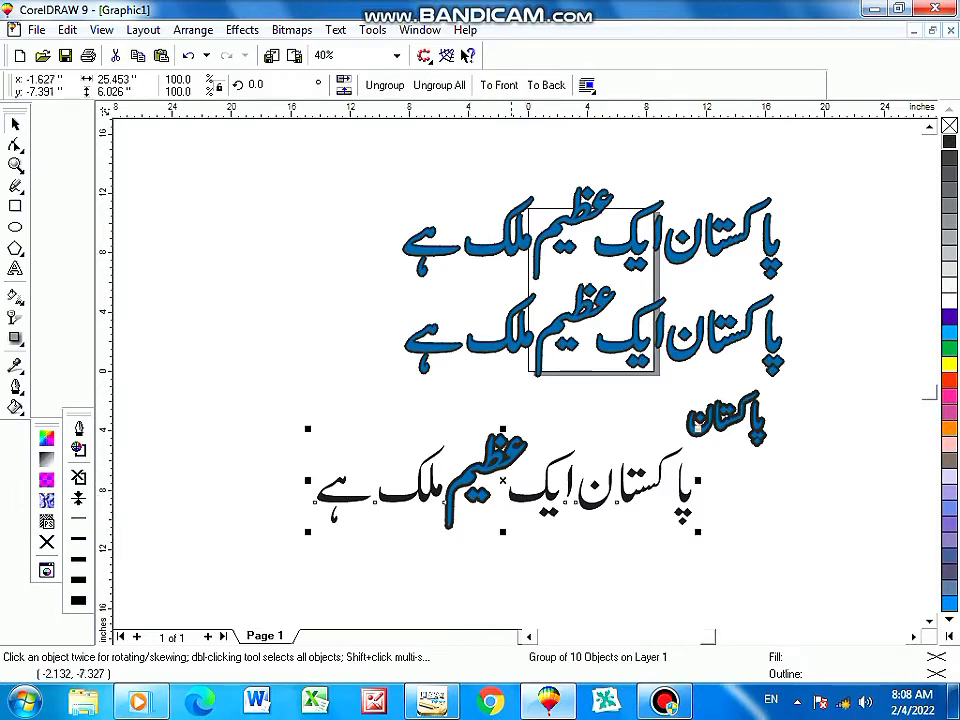
{"action": "left_click", "coordinate": [578, 491]}
{"action": "left_click", "coordinate": [584, 498]}
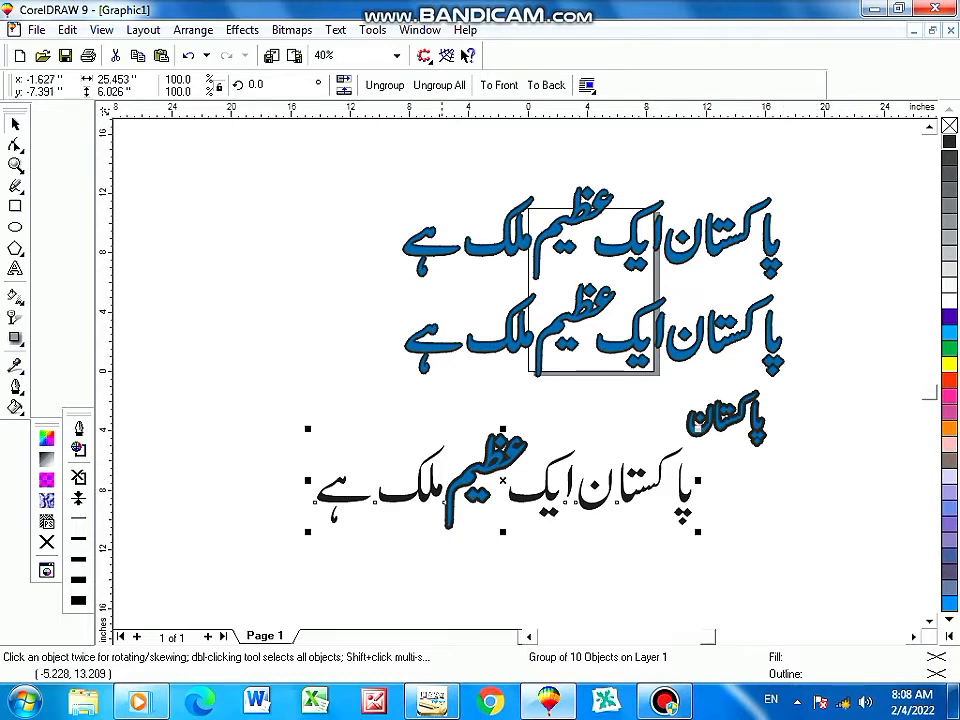
{"action": "key", "text": "ctrl+z"}
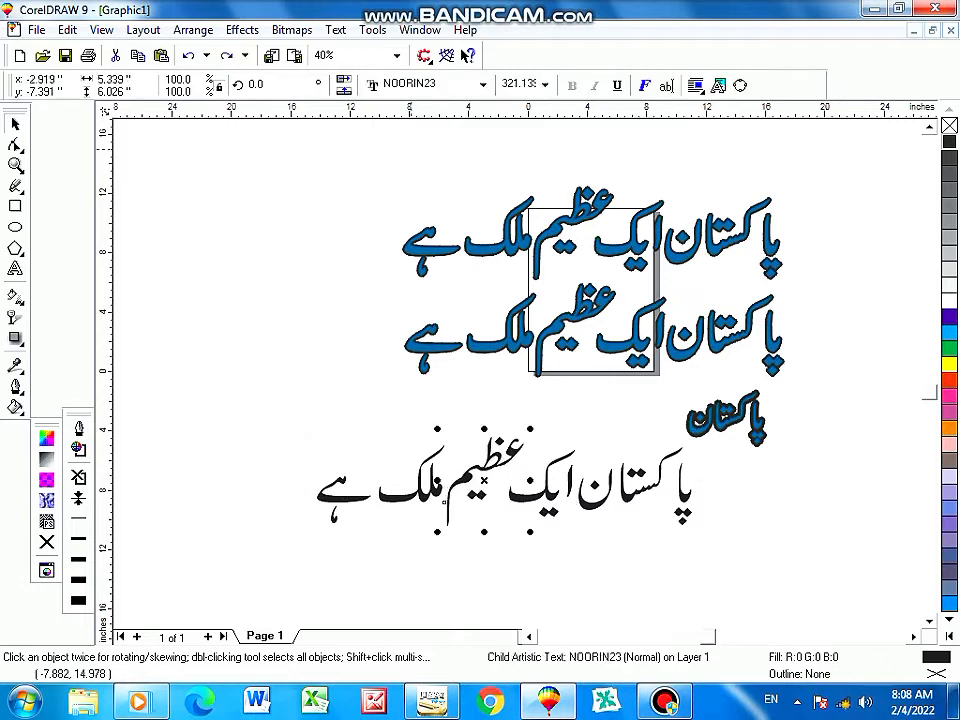
{"action": "key", "text": "Escape"}
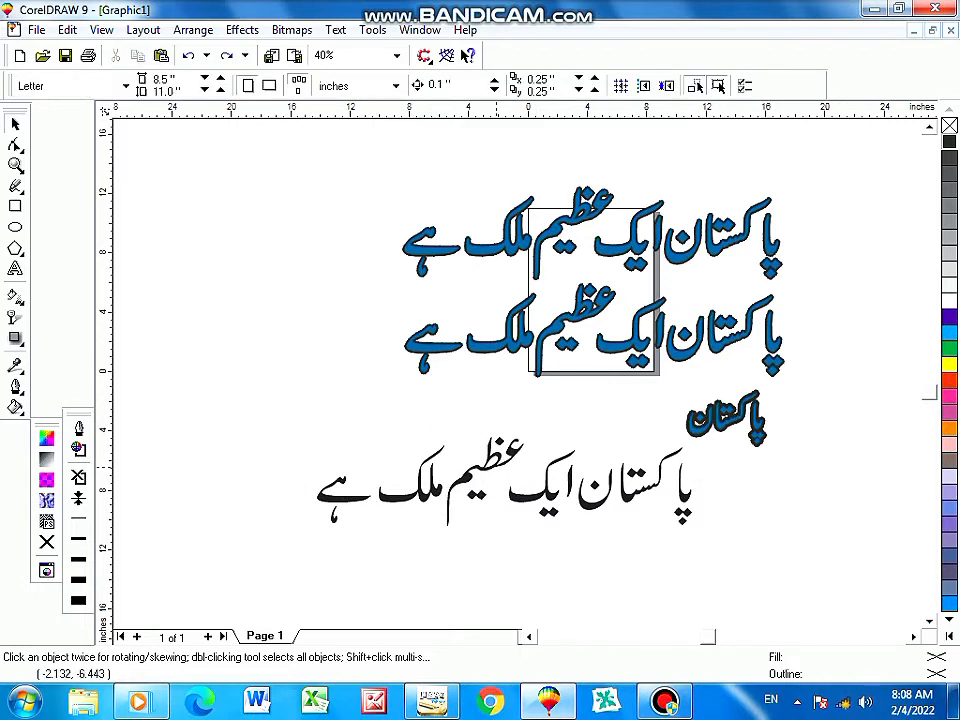
Ungroup the pasted black line and weld its ten text objects into one curve.
{"action": "left_click", "coordinate": [471, 469]}
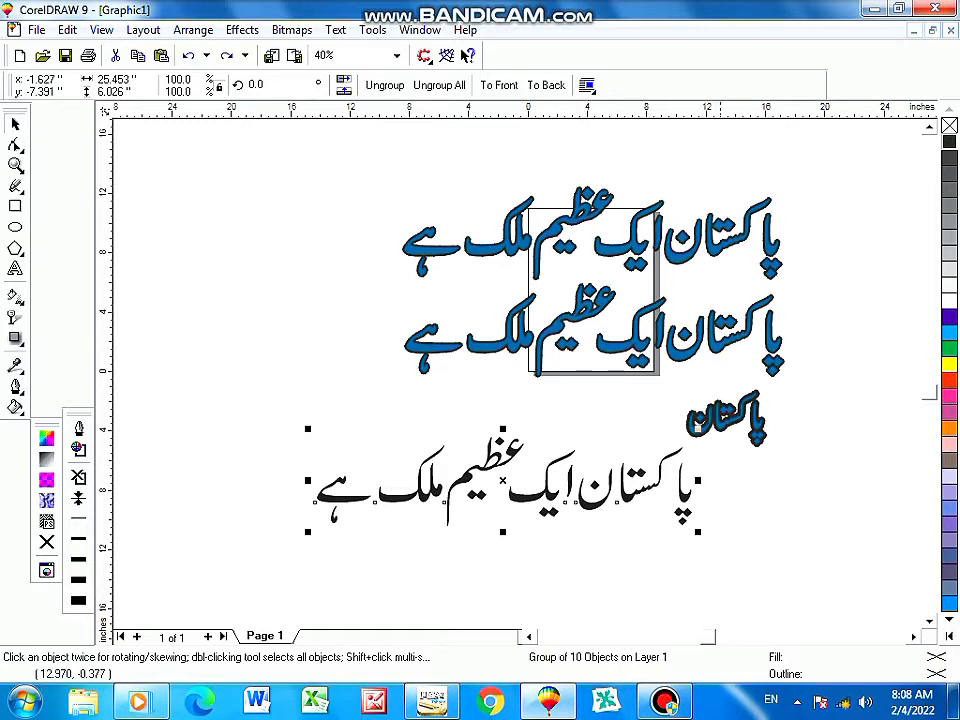
{"action": "left_click", "coordinate": [708, 345]}
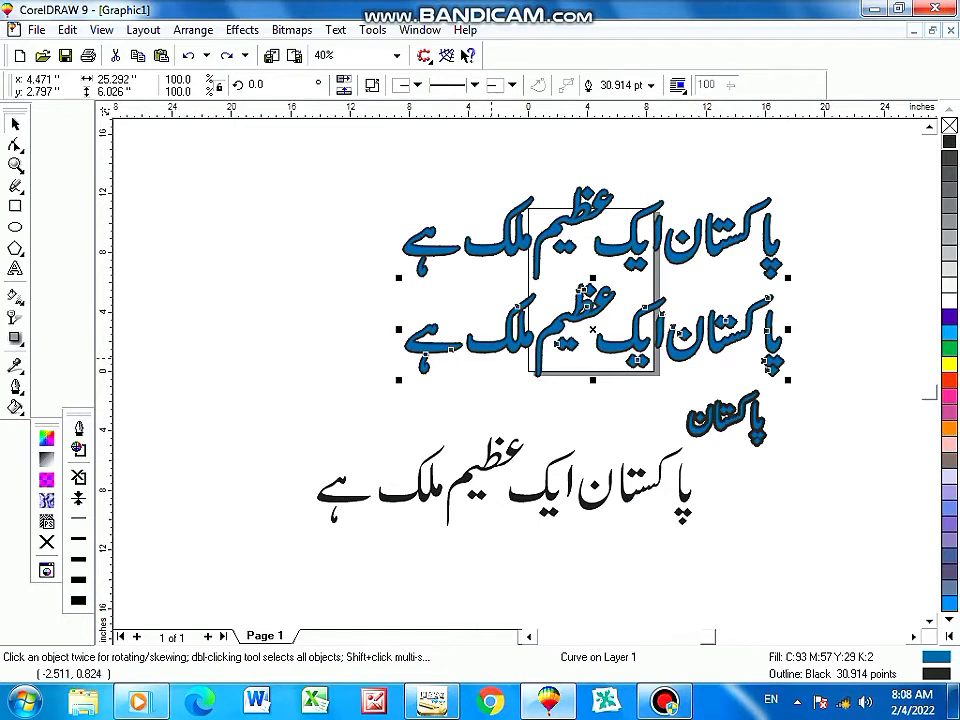
{"action": "left_click_drag", "start_coordinate": [232, 393], "coordinate": [707, 533]}
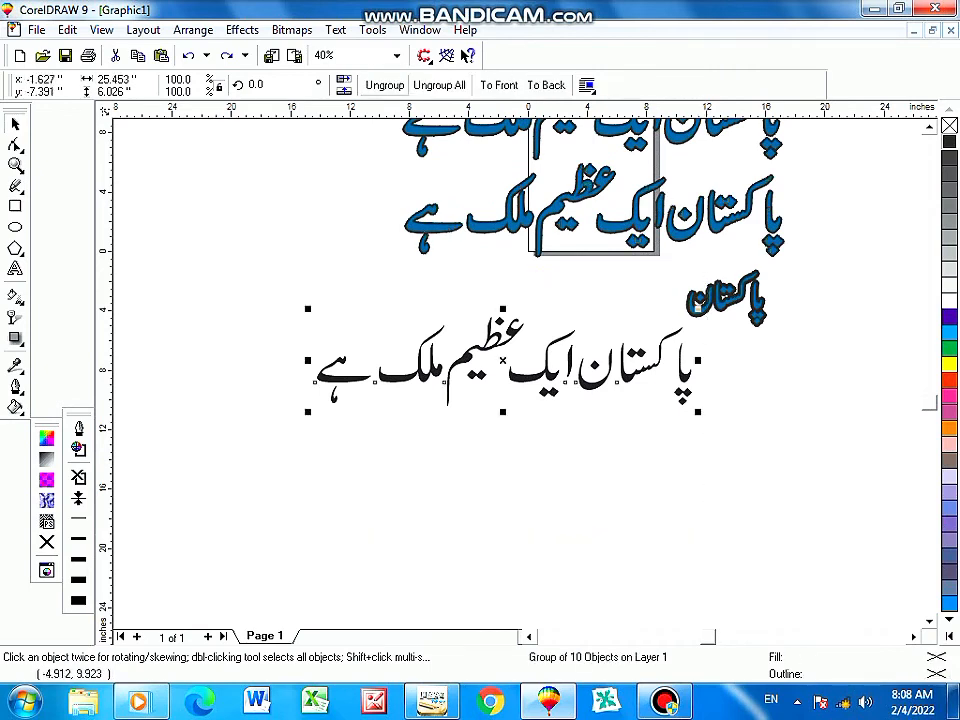
{"action": "left_click", "coordinate": [384, 85]}
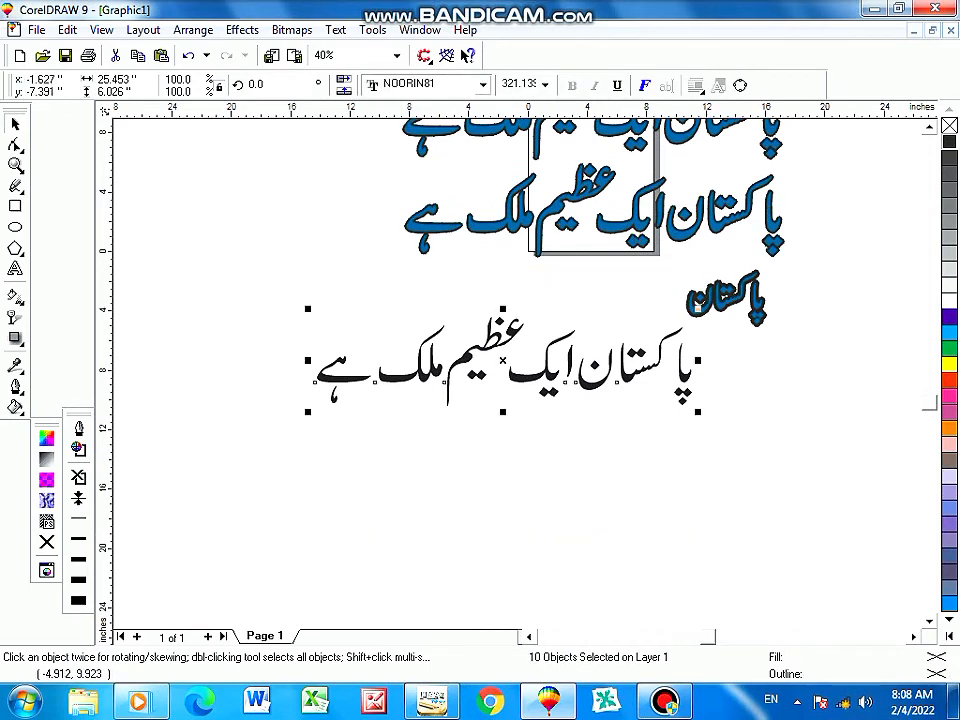
{"action": "key", "text": "ctrl+q"}
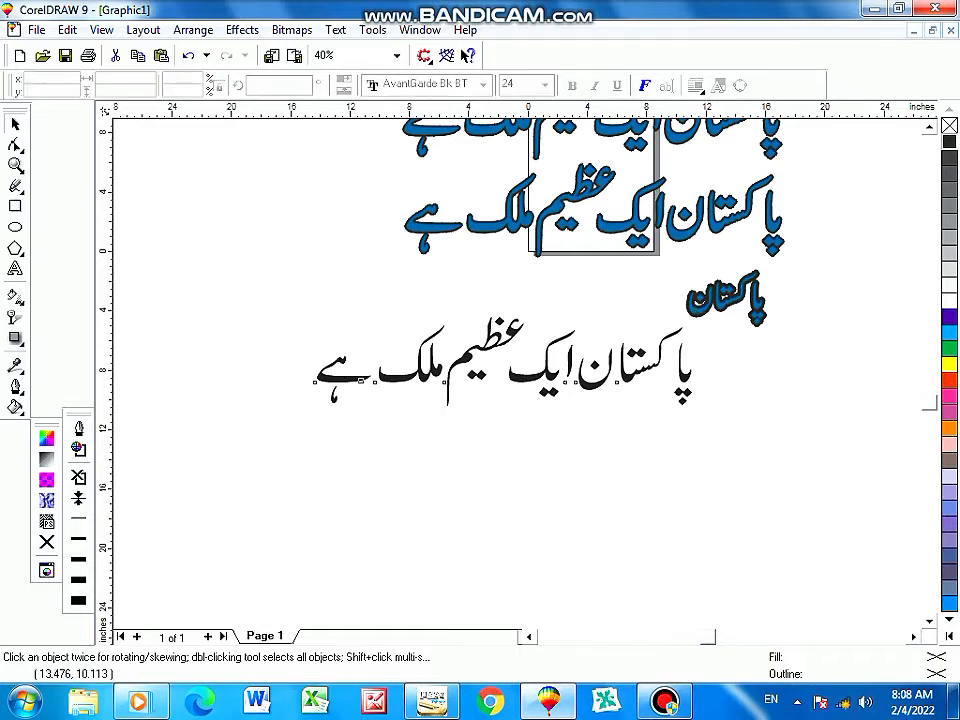
{"action": "left_click", "coordinate": [576, 86]}
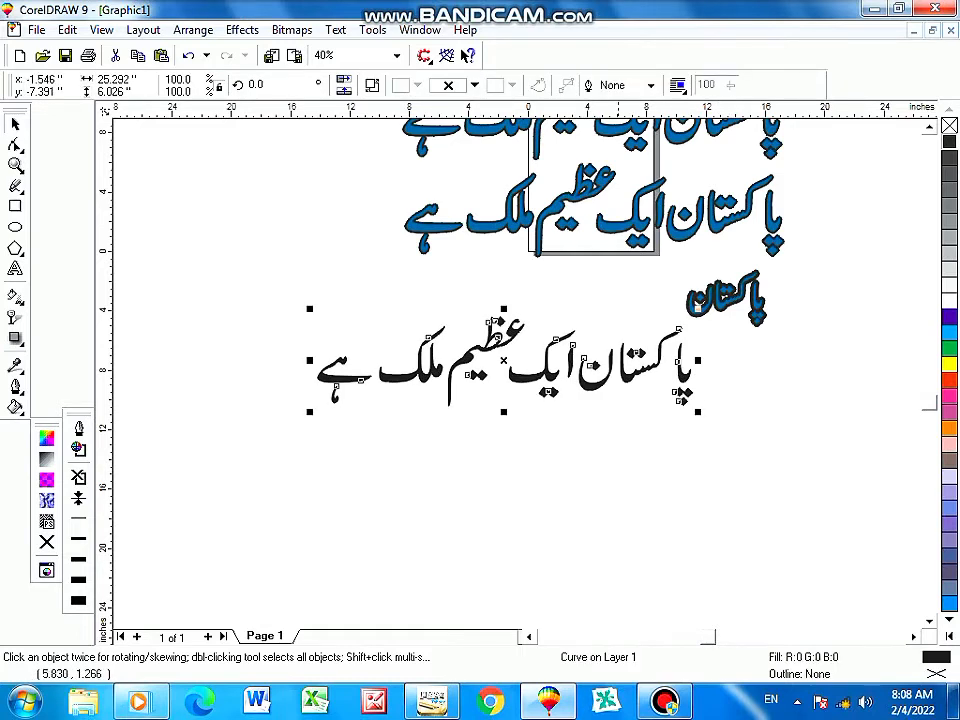
{"action": "left_click", "coordinate": [633, 428]}
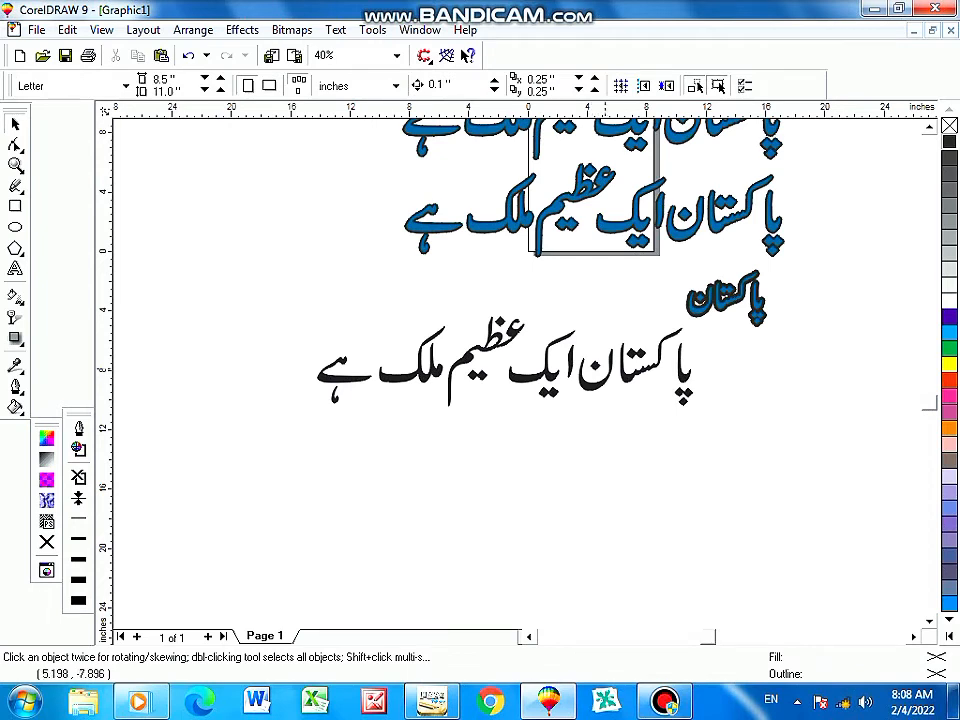
Copy all properties of the second blue outlined line onto the welded black line.
{"action": "left_click", "coordinate": [587, 386]}
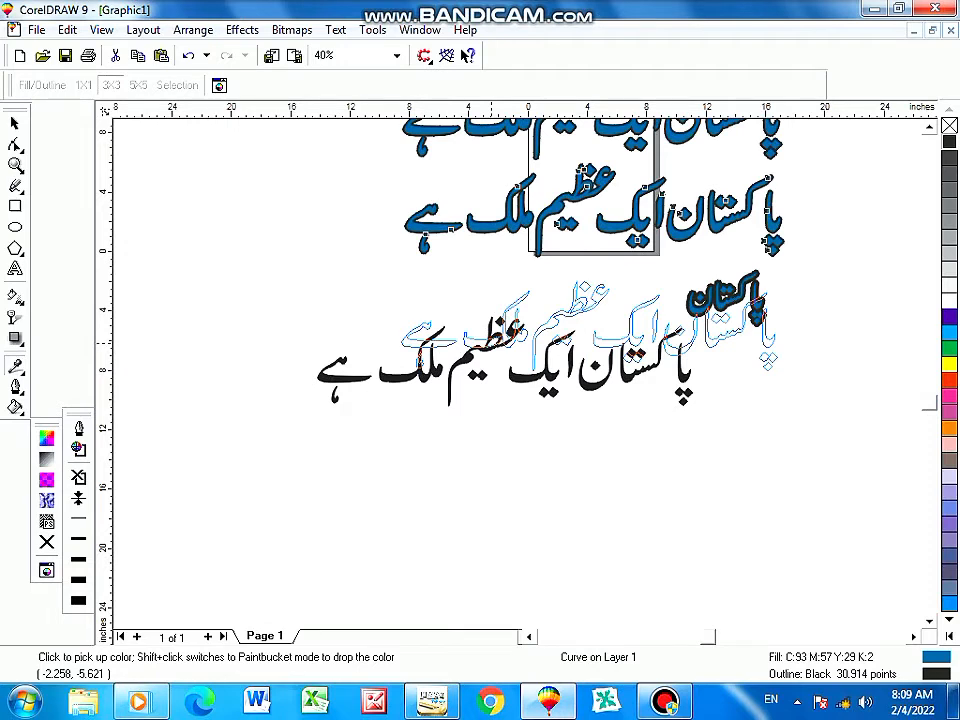
{"action": "right_click", "coordinate": [491, 345]}
{"action": "left_click", "coordinate": [571, 447]}
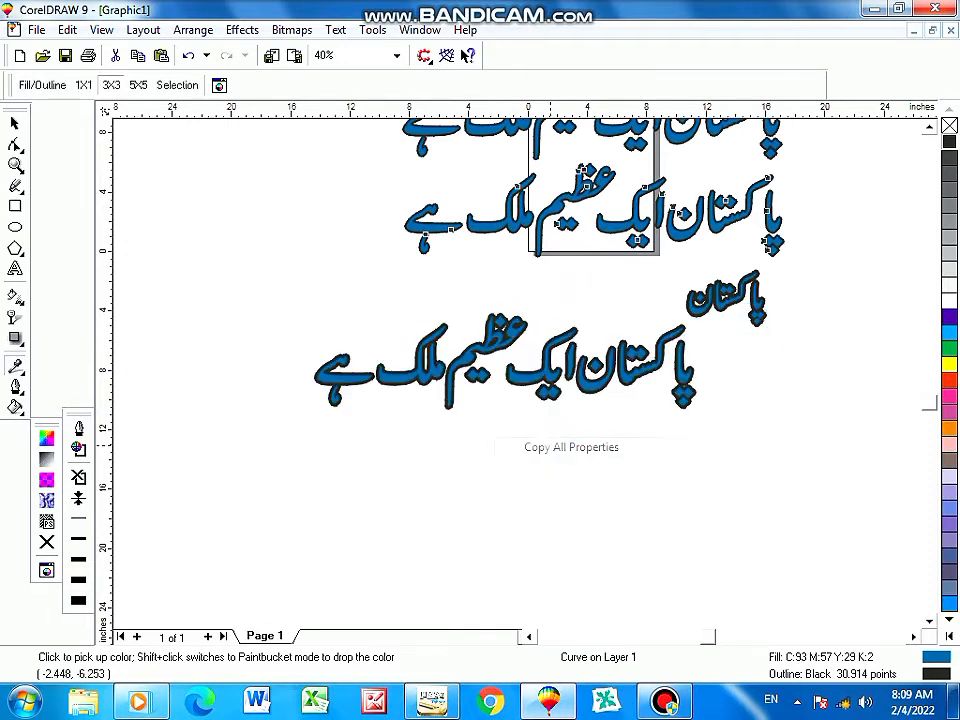
Move the bottom outlined line beneath the other text, to about x 5.699, y -8.654 inches.
{"action": "scroll", "coordinate": [575, 369], "scroll_direction": "up", "scroll_amount": 4}
{"action": "scroll", "coordinate": [575, 369], "scroll_direction": "down", "scroll_amount": 3}
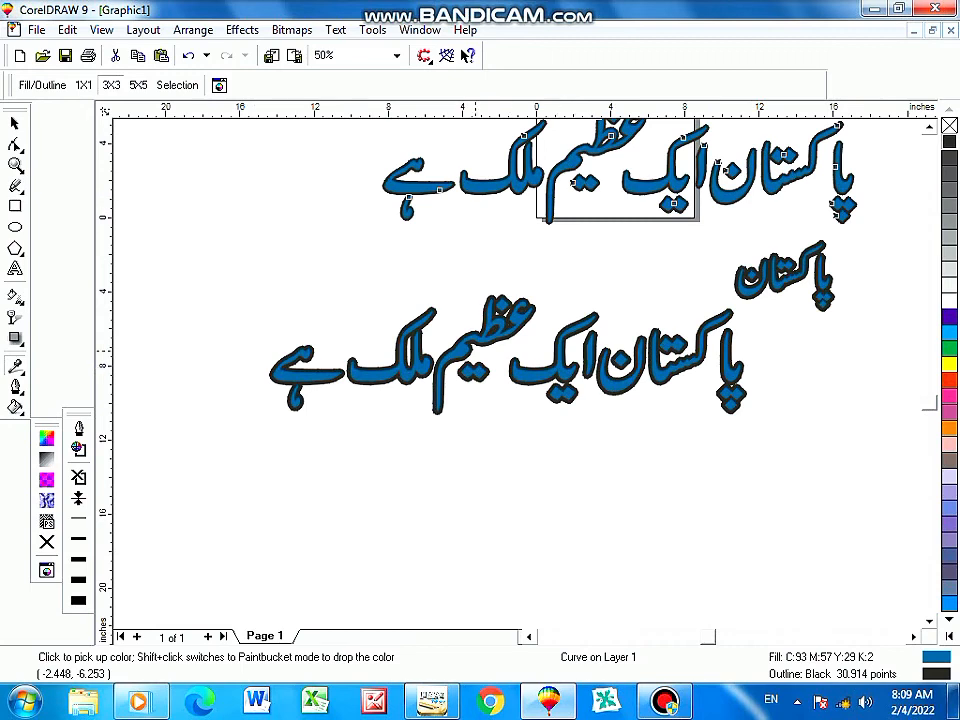
{"action": "scroll", "coordinate": [575, 369], "scroll_direction": "up", "scroll_amount": 2}
{"action": "scroll", "coordinate": [575, 369], "scroll_direction": "down", "scroll_amount": 4}
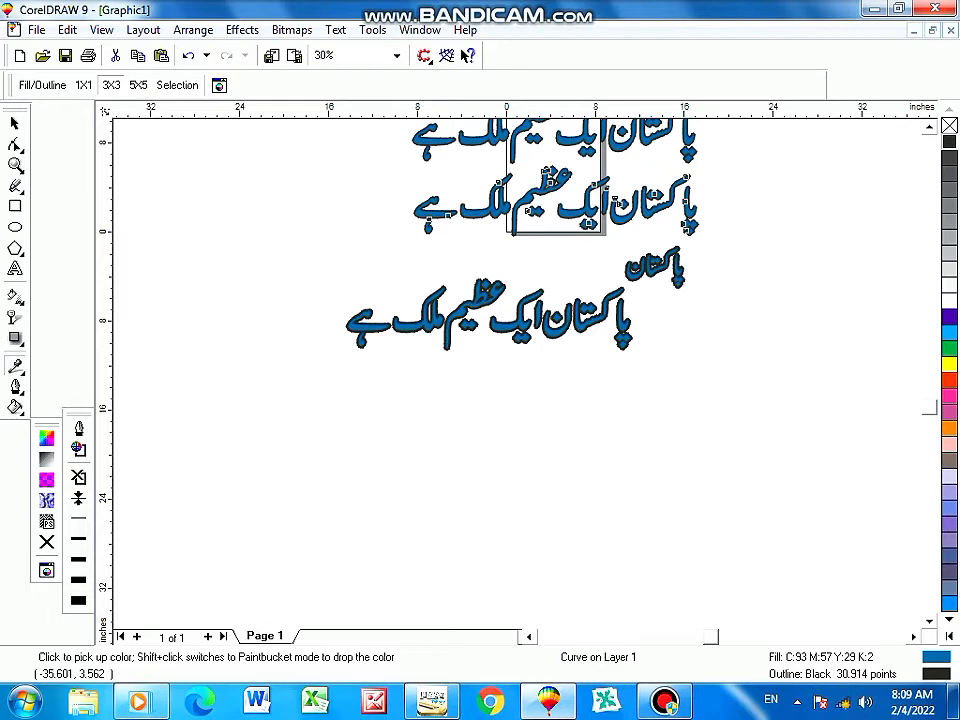
{"action": "key", "text": "space"}
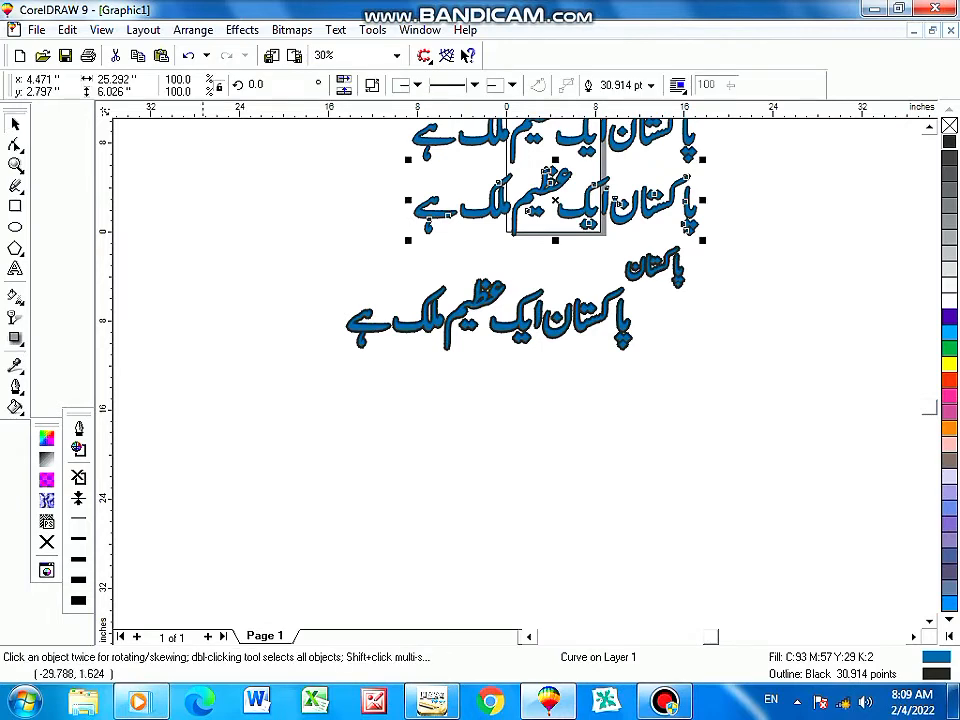
{"action": "left_click", "coordinate": [490, 325]}
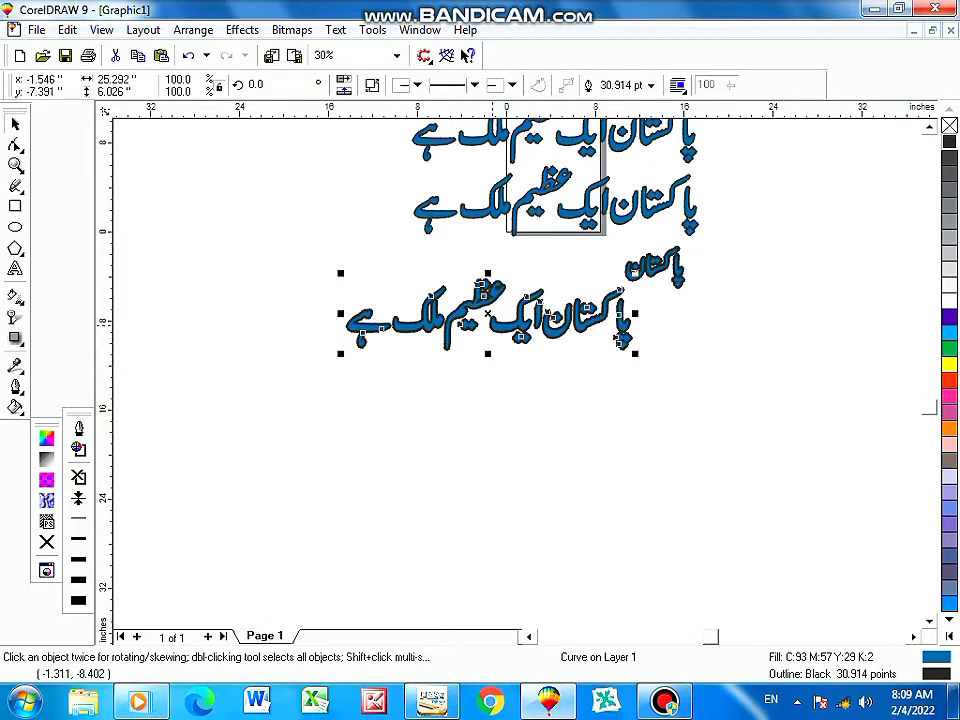
{"action": "left_click_drag", "start_coordinate": [486, 312], "coordinate": [571, 331]}
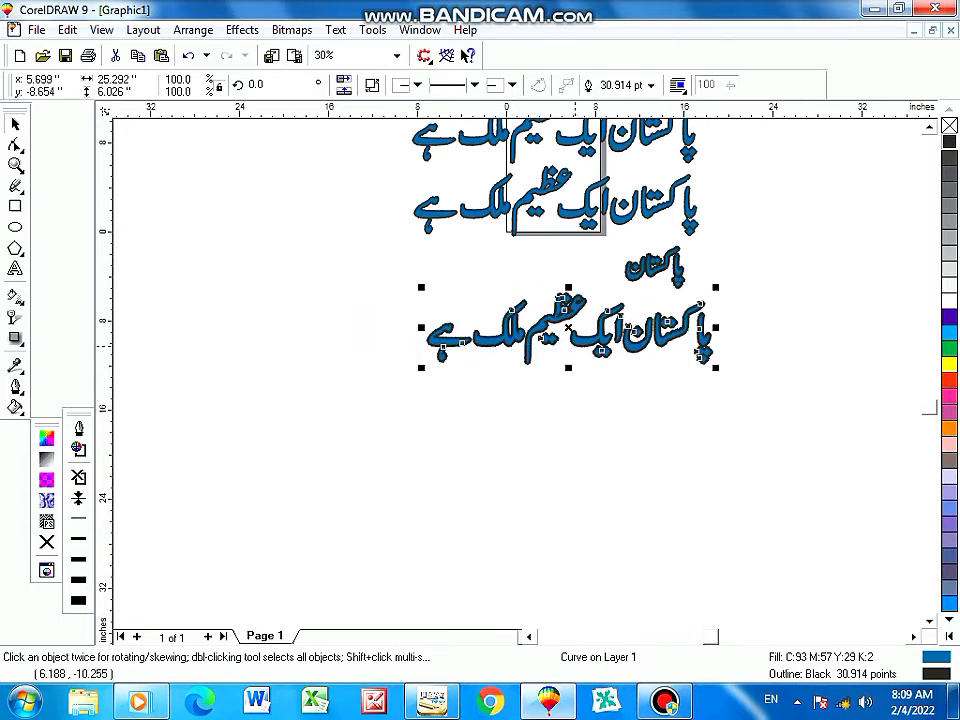
Set the outline width of the bottom line to 20 pt.
{"action": "key", "text": "F4"}
{"action": "scroll", "coordinate": [503, 398], "scroll_direction": "down", "scroll_amount": 2}
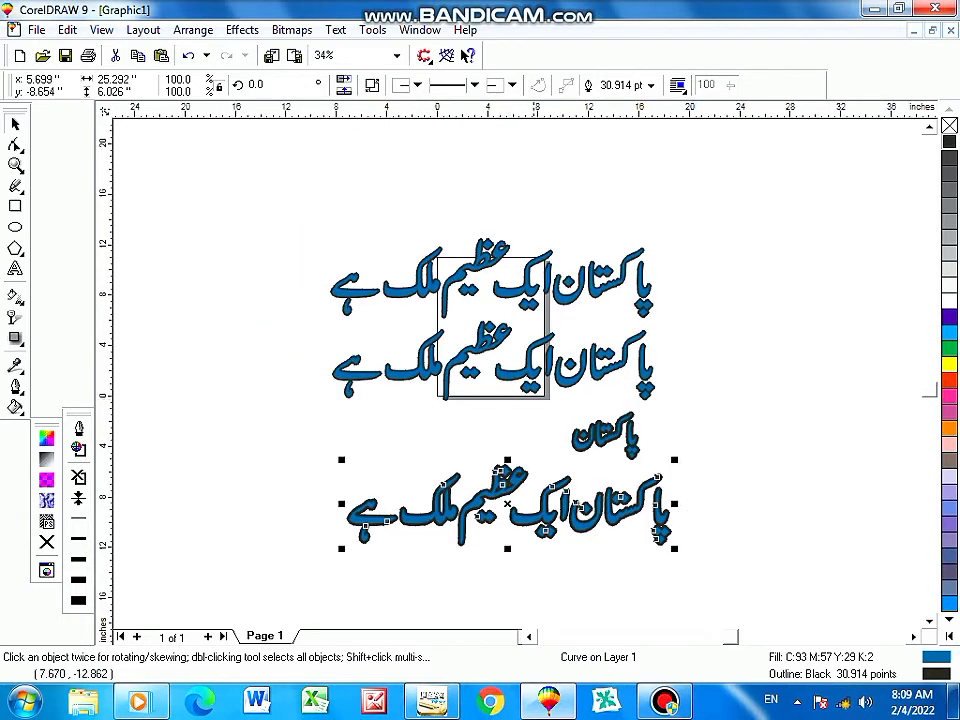
{"action": "scroll", "coordinate": [534, 565], "scroll_direction": "up", "scroll_amount": 2}
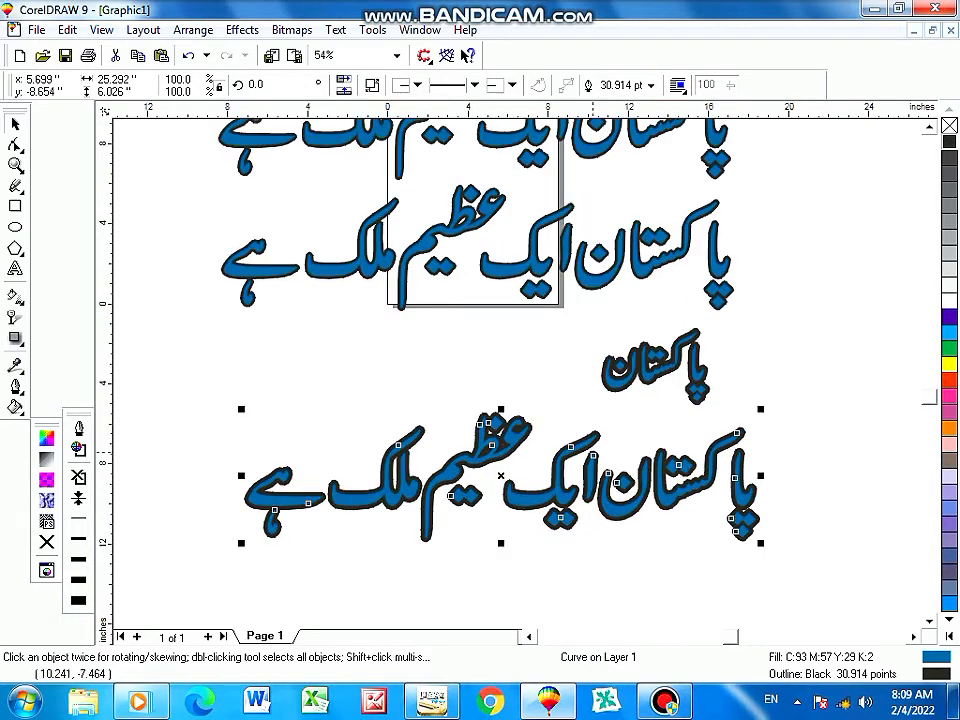
{"action": "key", "text": "ctrl+z"}
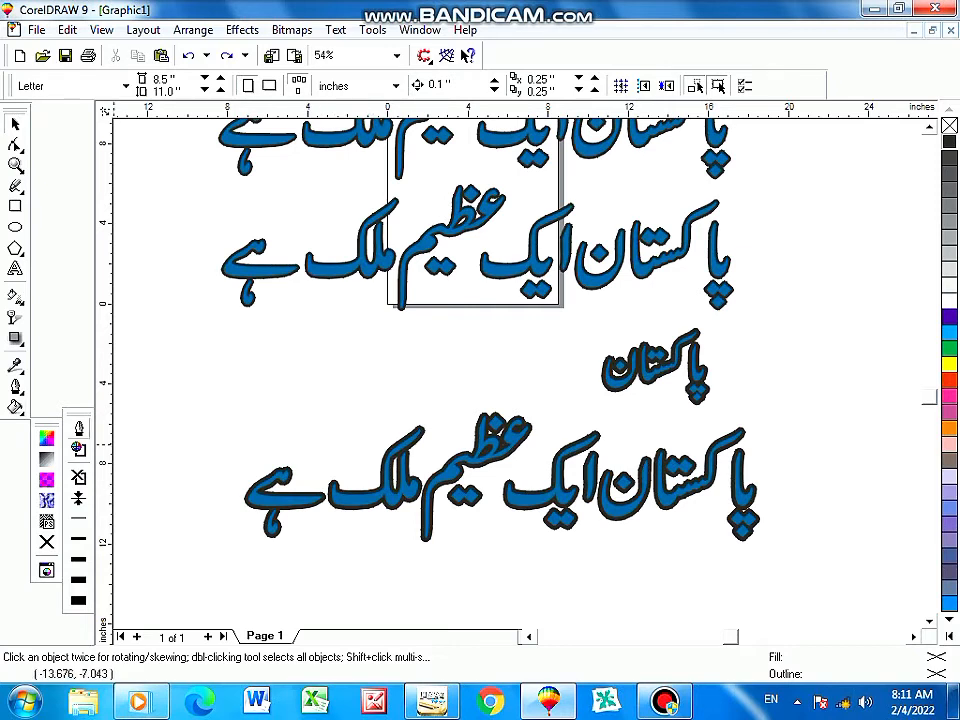
{"action": "left_click", "coordinate": [347, 495]}
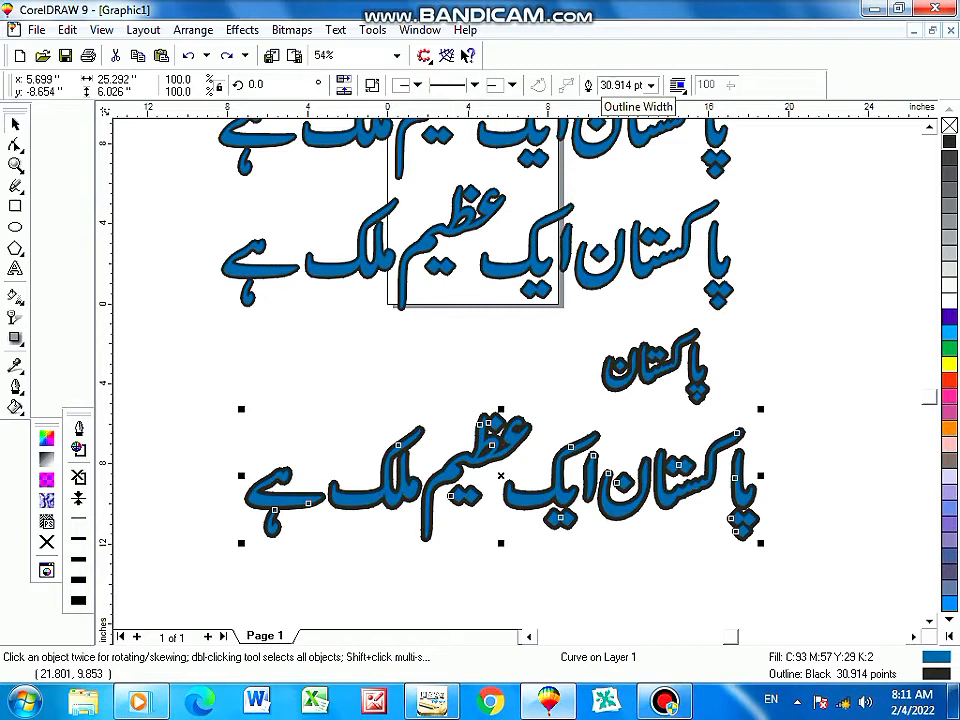
{"action": "left_click", "coordinate": [615, 86]}
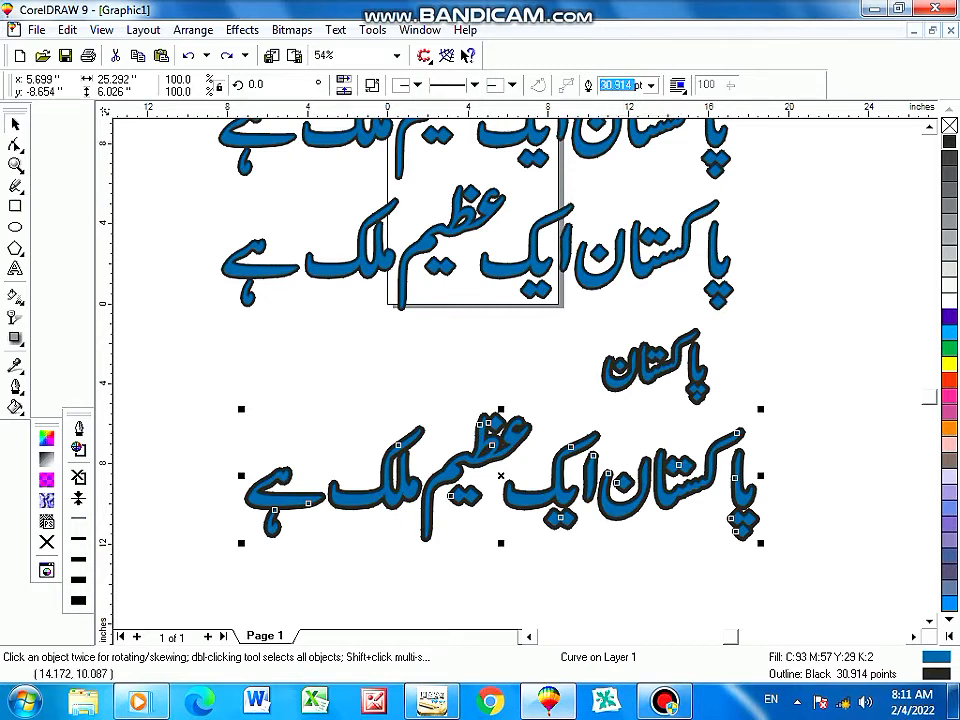
{"action": "type", "text": "20"}
{"action": "key", "text": "Return"}
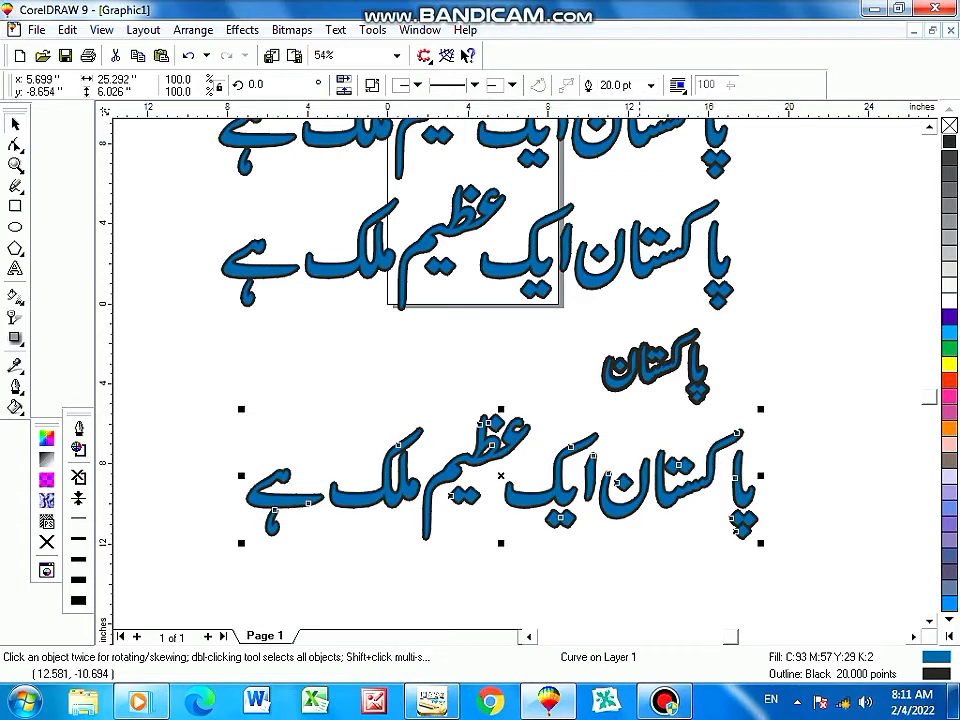
Set the outline width of the bottom line to 300 pt.
{"action": "double_click", "coordinate": [615, 86]}
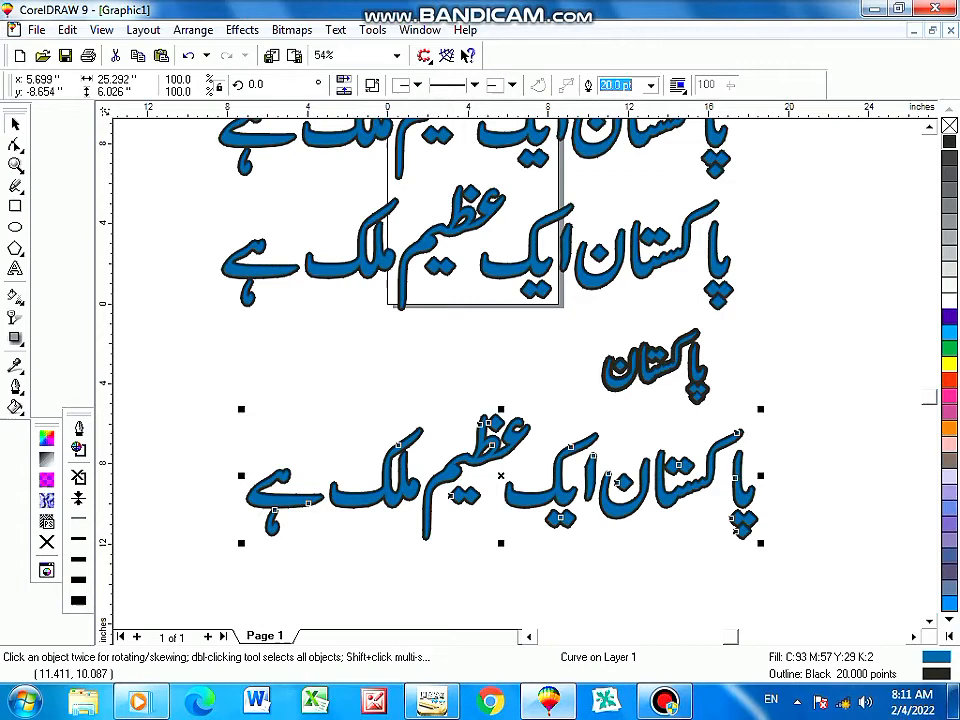
{"action": "type", "text": "300"}
{"action": "key", "text": "Return"}
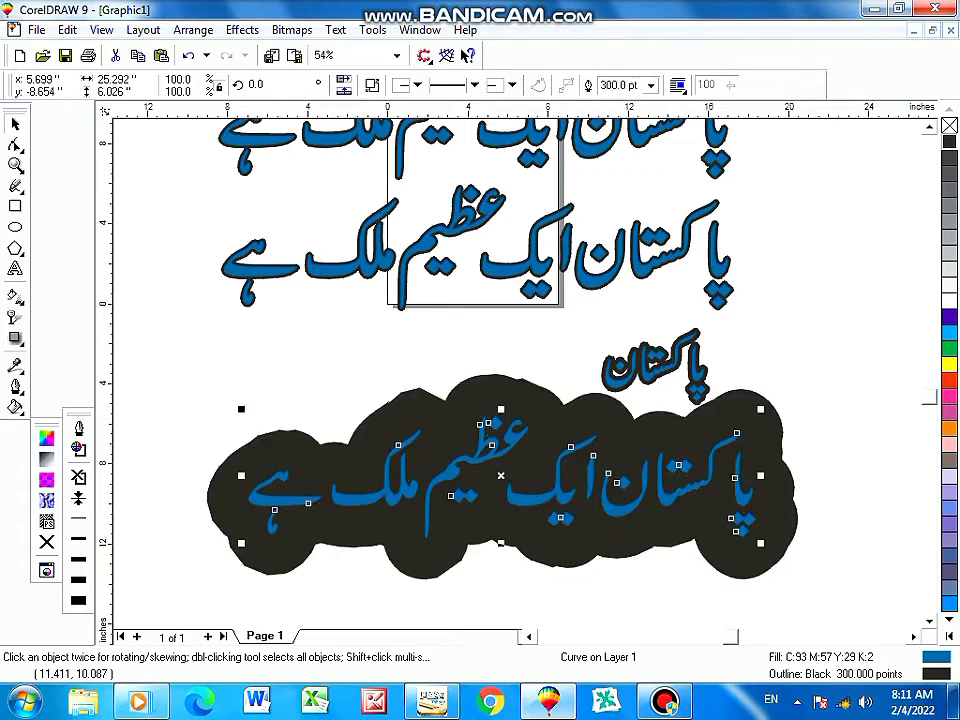
Set the outline width of the bottom text line to 30 pt and deselect it.
{"action": "left_click", "coordinate": [618, 86]}
{"action": "type", "text": "30"}
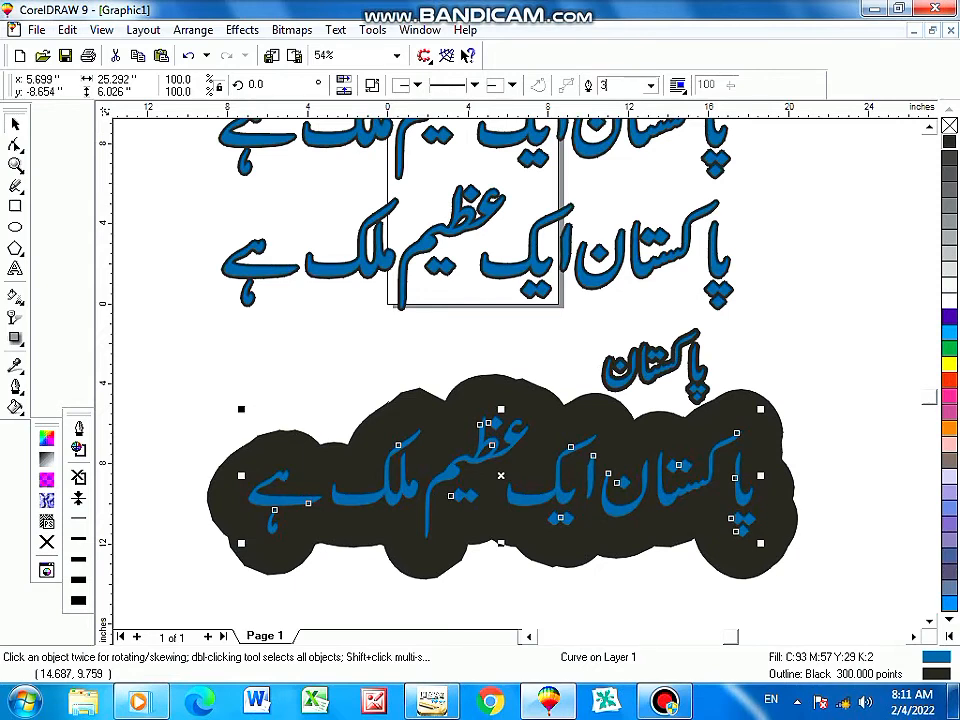
{"action": "key", "text": "Return"}
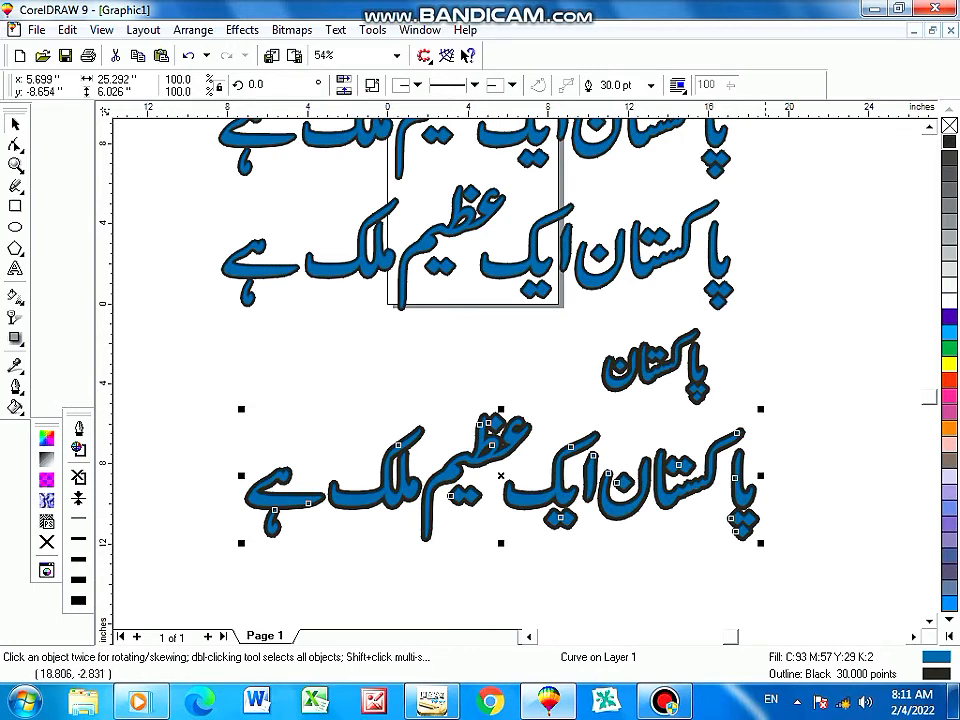
{"action": "left_click", "coordinate": [768, 346]}
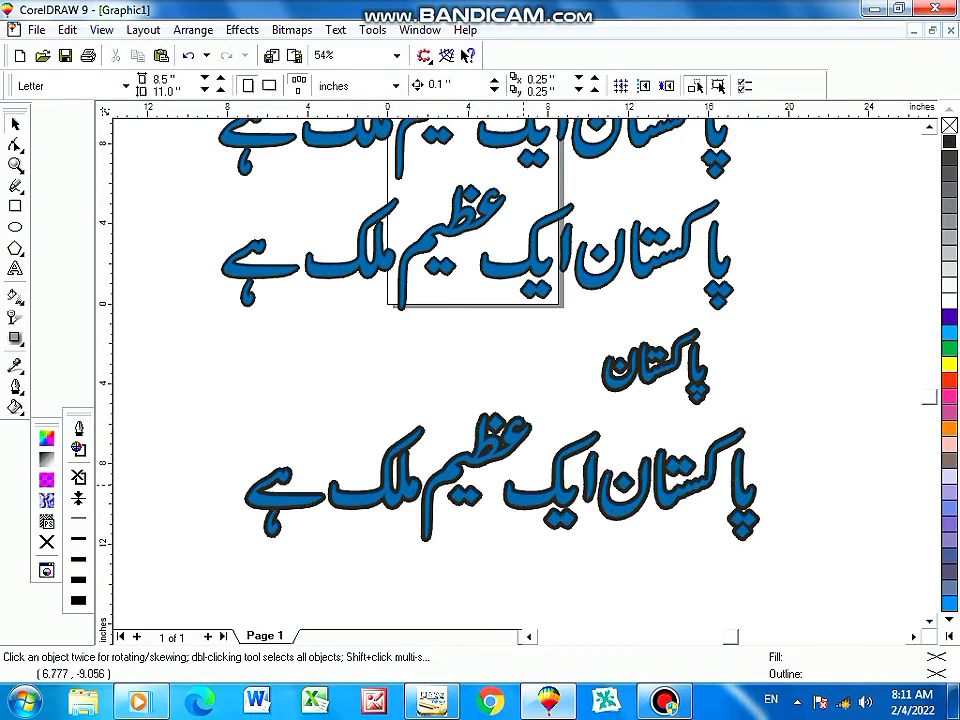
Rotate the bottom text line to 90 degrees.
{"action": "left_click", "coordinate": [530, 494]}
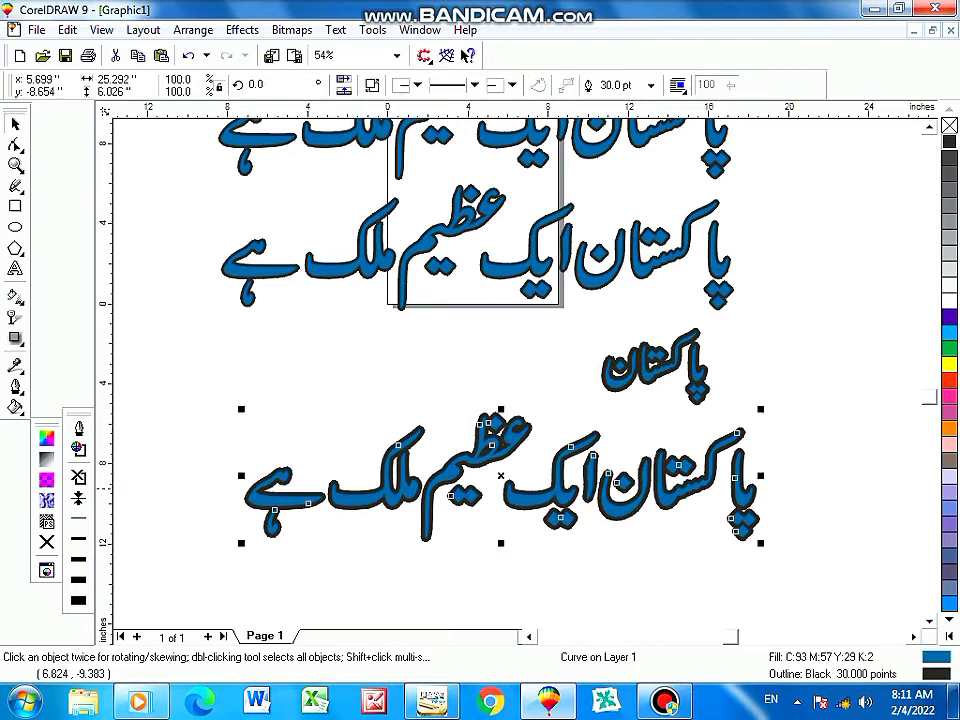
{"action": "scroll", "coordinate": [478, 484], "scroll_direction": "down", "scroll_amount": 1}
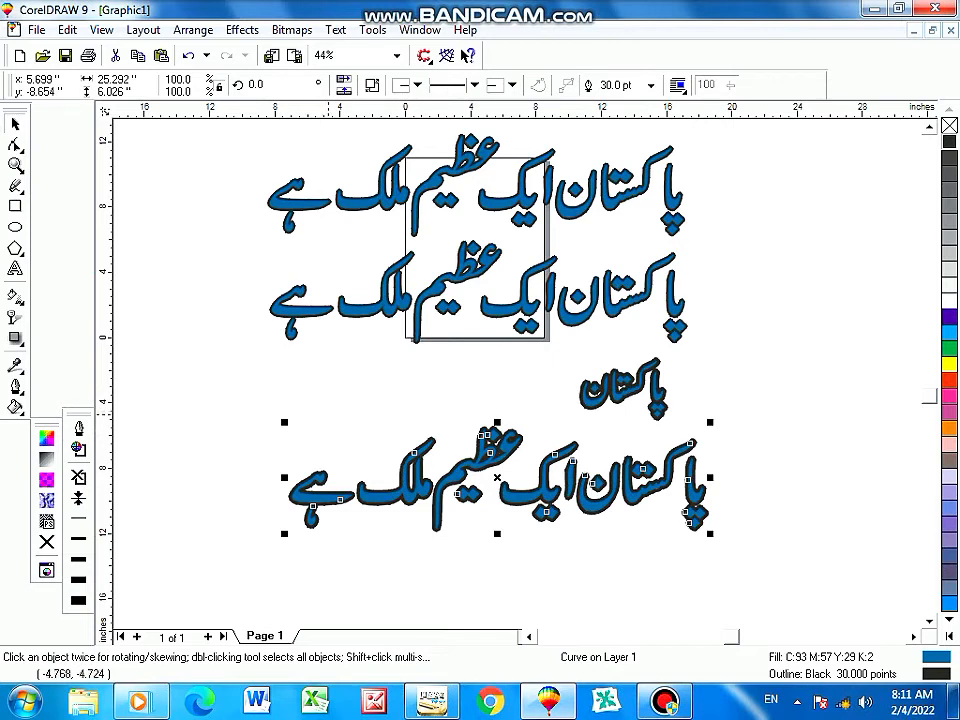
{"action": "type", "text": "90"}
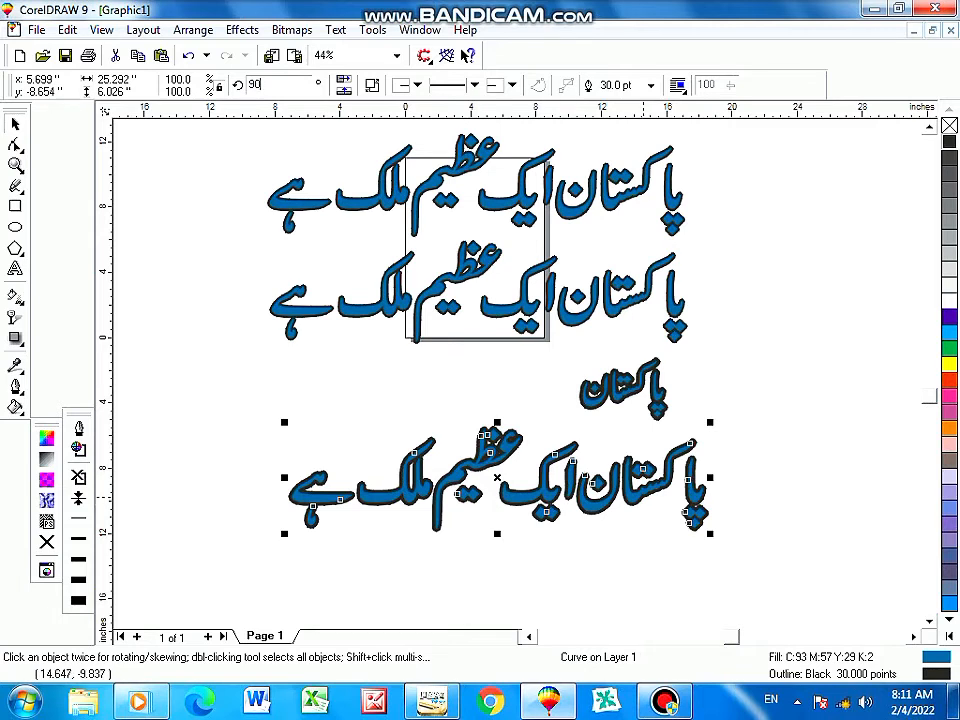
{"action": "key", "text": "Return"}
{"action": "scroll", "coordinate": [514, 577], "scroll_direction": "down", "scroll_amount": 2}
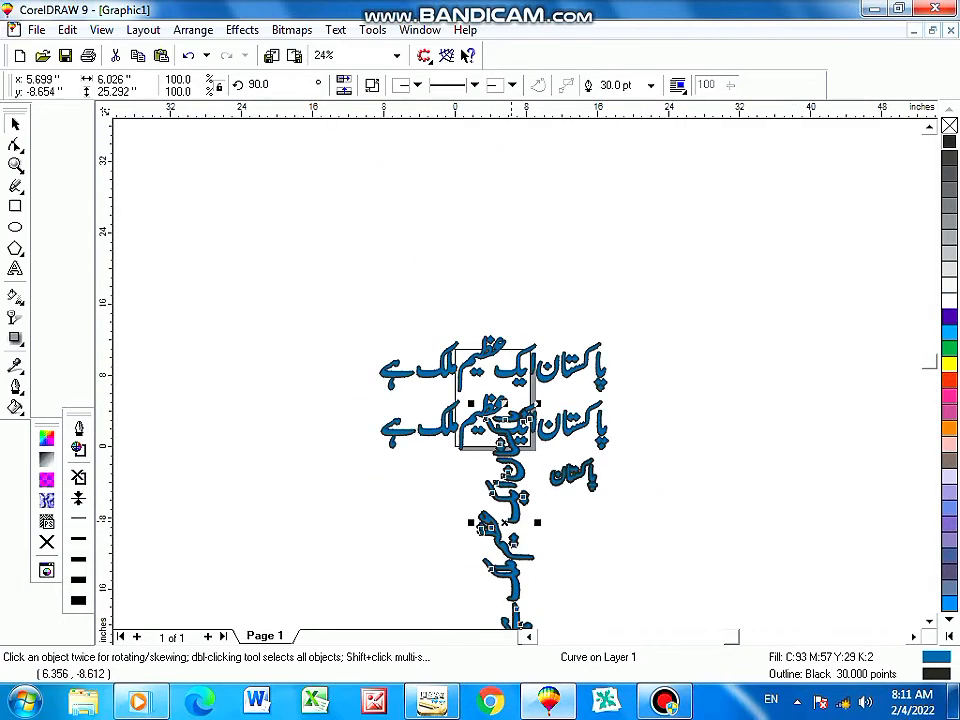
Move the vertical text line beside the other lines, to about x -21.156, y -3.629 inches.
{"action": "left_click_drag", "start_coordinate": [507, 520], "coordinate": [268, 497]}
{"action": "scroll", "coordinate": [298, 515], "scroll_direction": "down", "scroll_amount": 1}
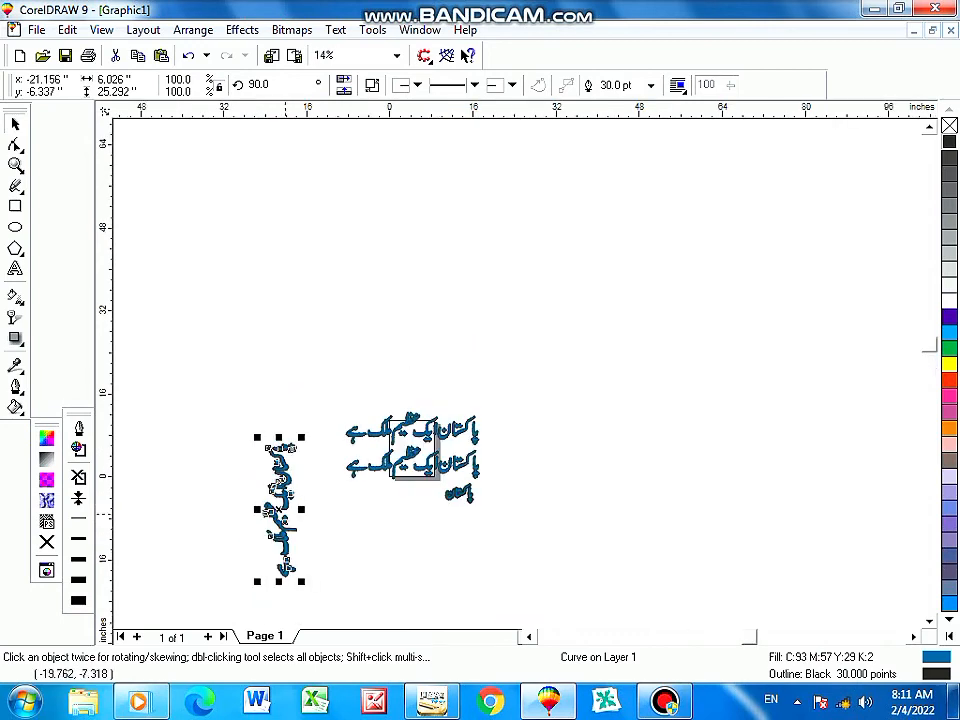
{"action": "left_click_drag", "start_coordinate": [275, 511], "coordinate": [275, 497]}
{"action": "scroll", "coordinate": [275, 497], "scroll_direction": "up", "scroll_amount": 2}
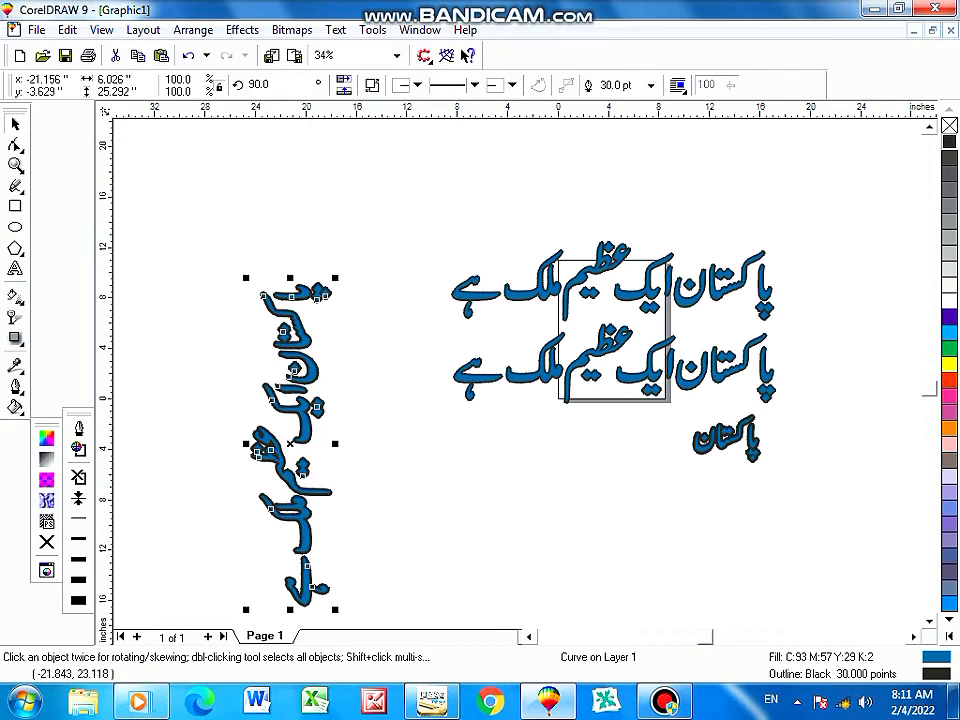
Set the rotation angle of the vertical text line to 180 degrees.
{"action": "double_click", "coordinate": [258, 84]}
{"action": "type", "text": "180"}
{"action": "key", "text": "Return"}
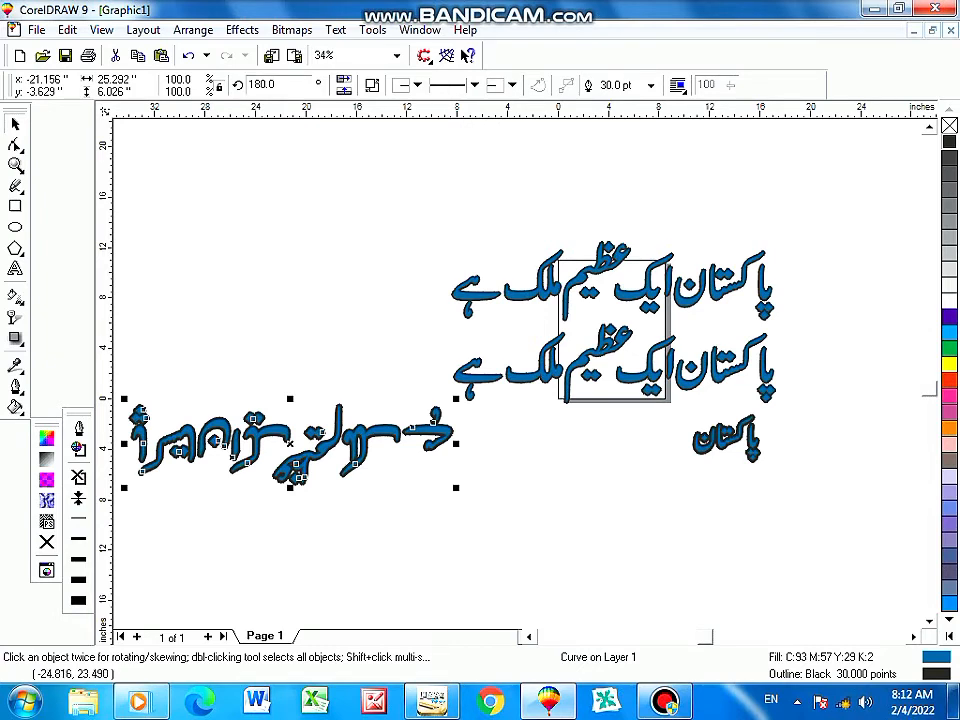
{"action": "double_click", "coordinate": [257, 84]}
{"action": "type", "text": "180"}
{"action": "key", "text": "Return"}
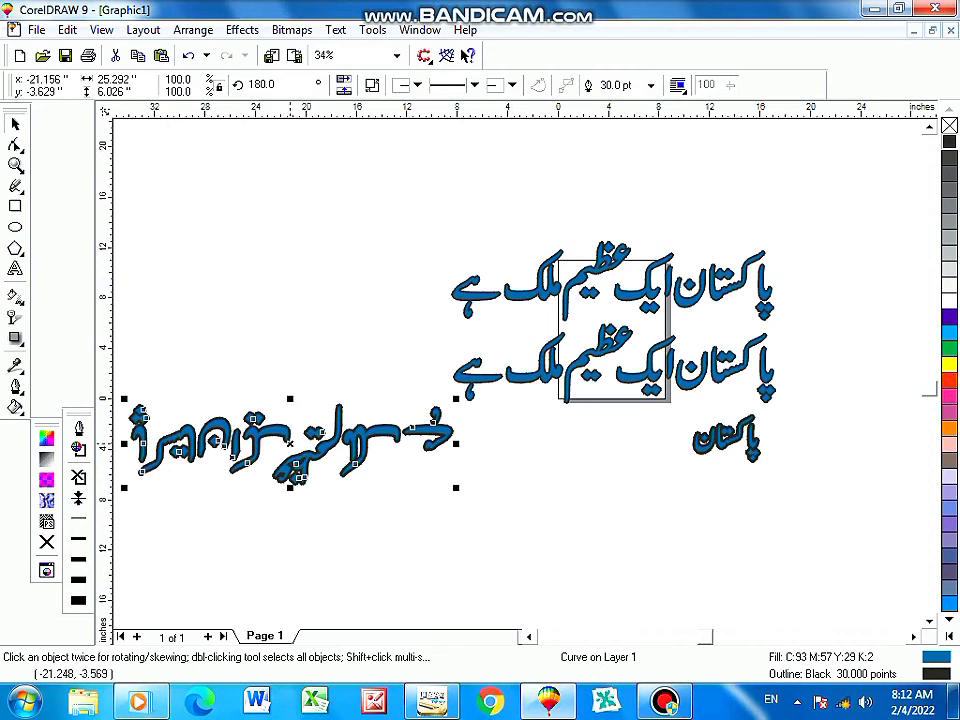
Move the upside-down line to about x -19.669, y -5.265 inches and try rotation angles of 260 and 120 degrees.
{"action": "left_click_drag", "start_coordinate": [289, 443], "coordinate": [308, 463]}
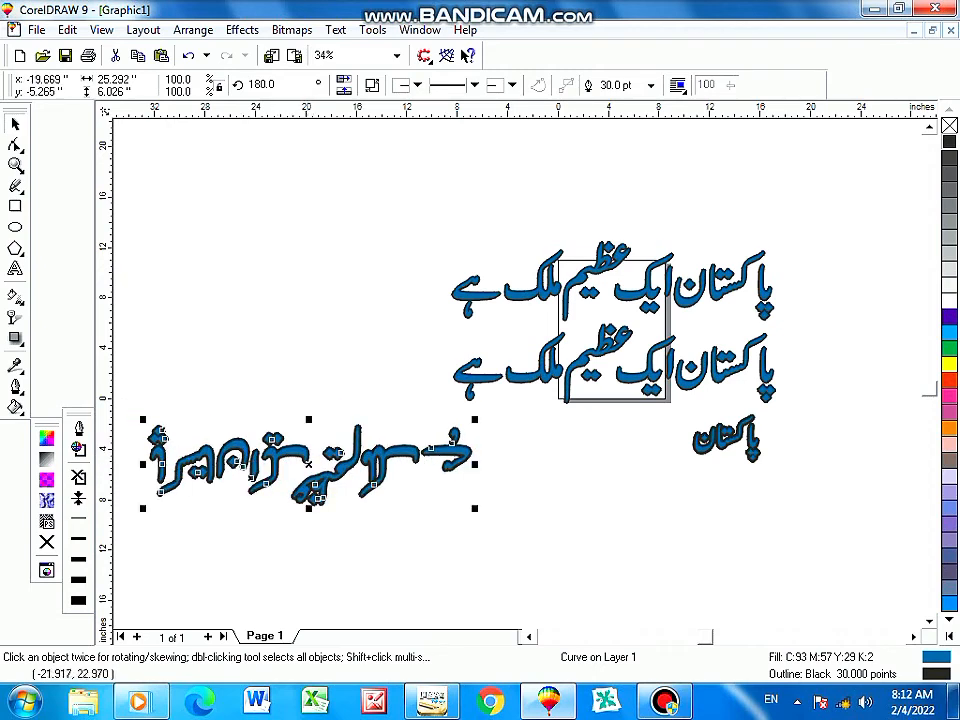
{"action": "left_click_drag", "start_coordinate": [281, 85], "coordinate": [190, 94]}
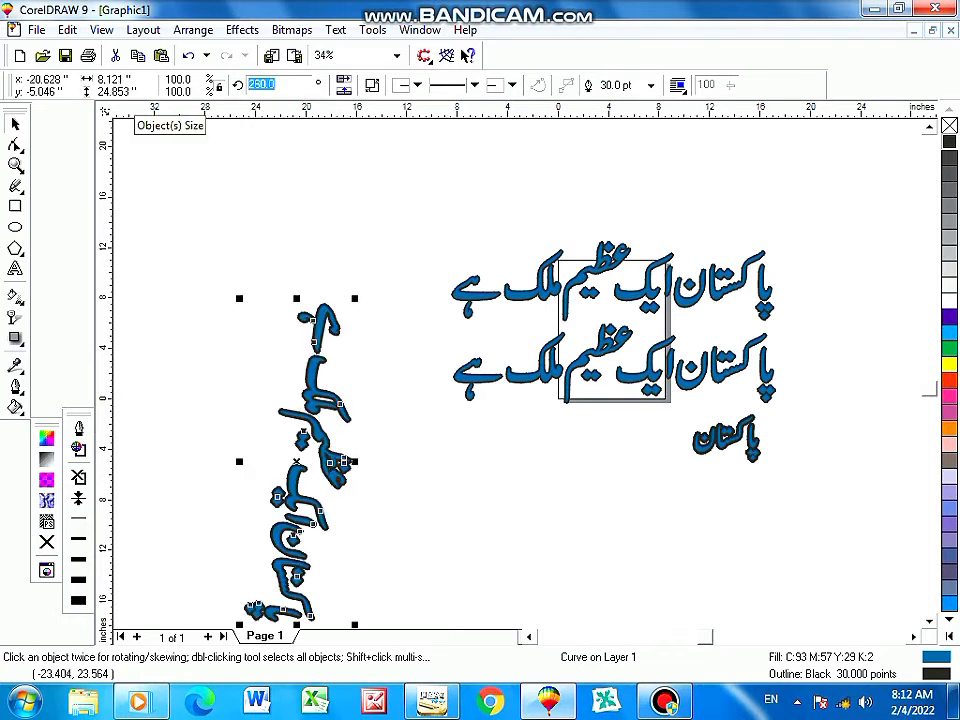
{"action": "type", "text": "120"}
{"action": "key", "text": "Return"}
{"action": "key", "text": "Return"}
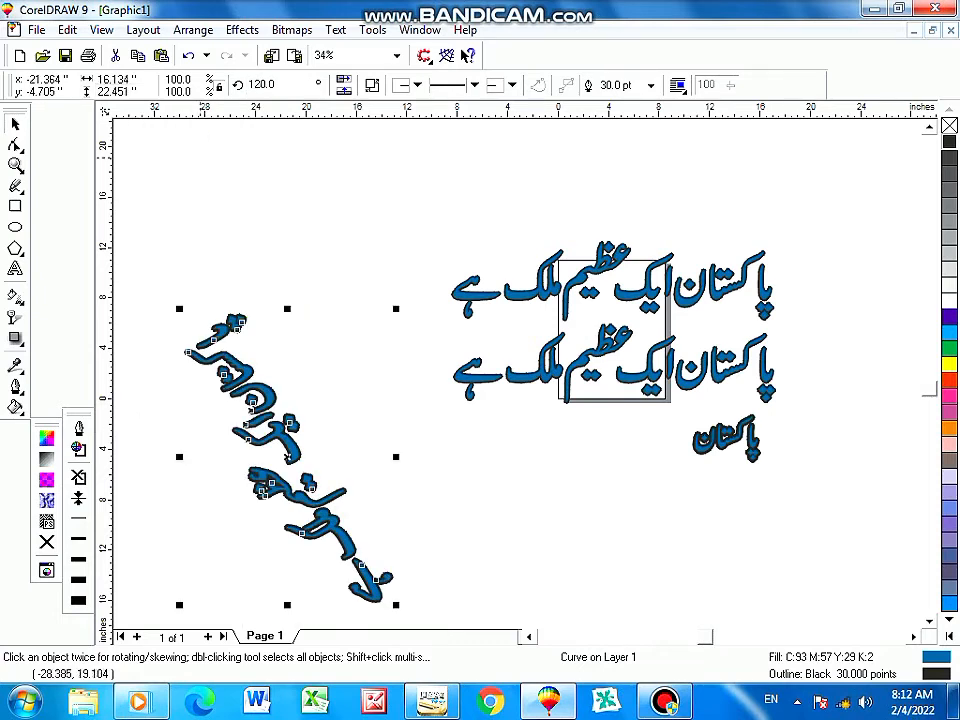
Undo all the rotations and moves of the text line back to its horizontal position beneath the other text.
{"action": "key", "text": "ctrl+z"}
{"action": "key", "text": "ctrl+z"}
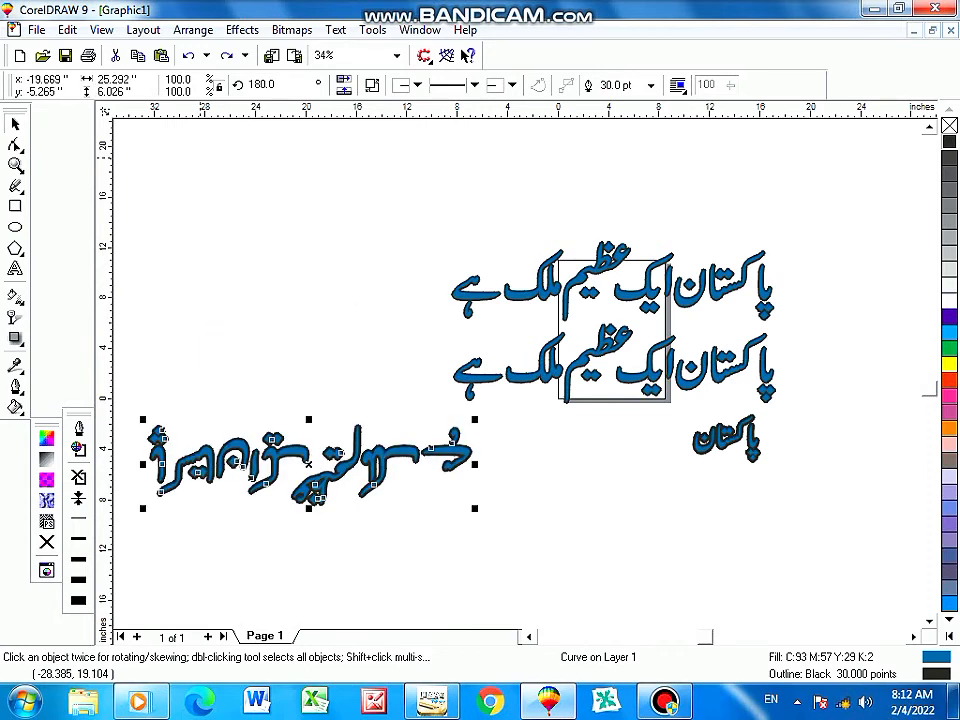
{"action": "key", "text": "ctrl+z"}
{"action": "key", "text": "ctrl+z"}
{"action": "key", "text": "ctrl+z"}
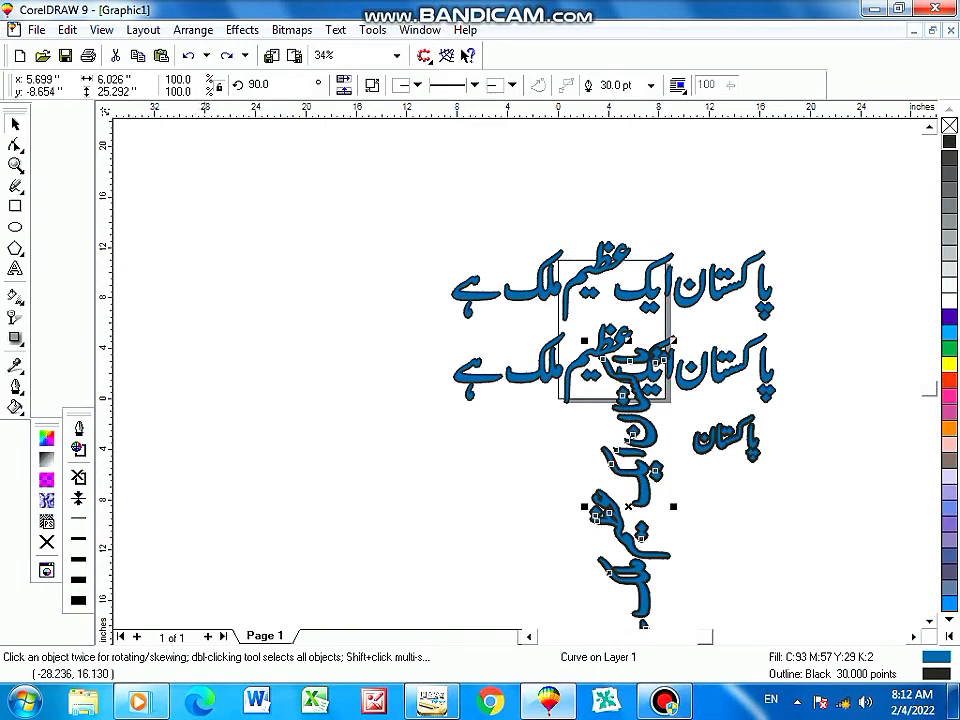
{"action": "key", "text": "ctrl+z"}
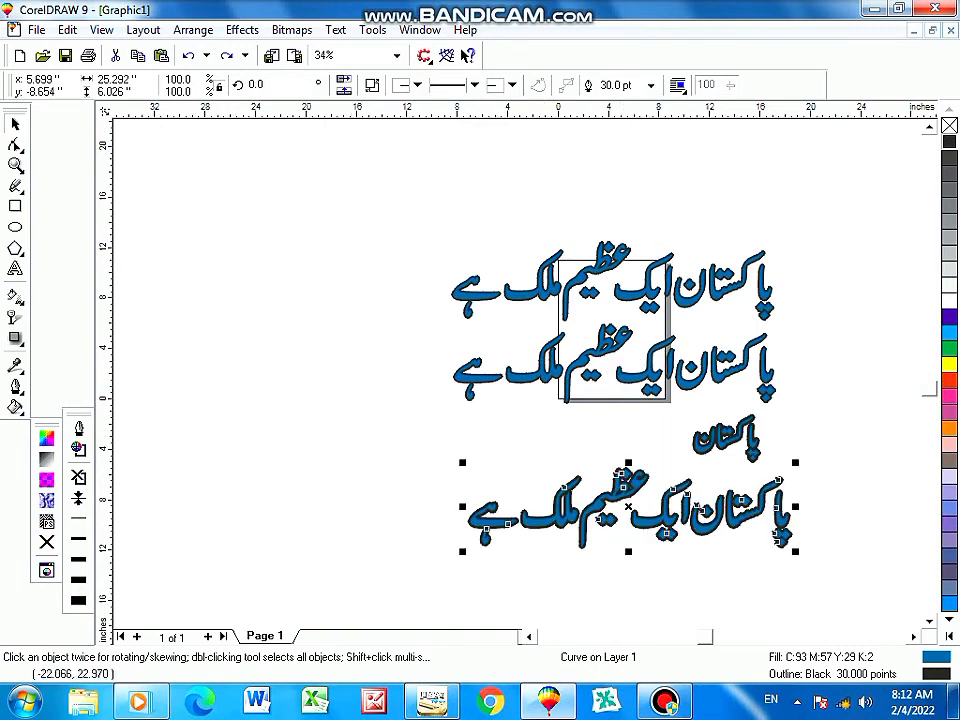
Move the bottom line to about x 3.469, y -8.952 inches and apply a downward linear fountain fill from blue to white.
{"action": "double_click", "coordinate": [284, 85]}
{"action": "left_click_drag", "start_coordinate": [628, 509], "coordinate": [600, 511]}
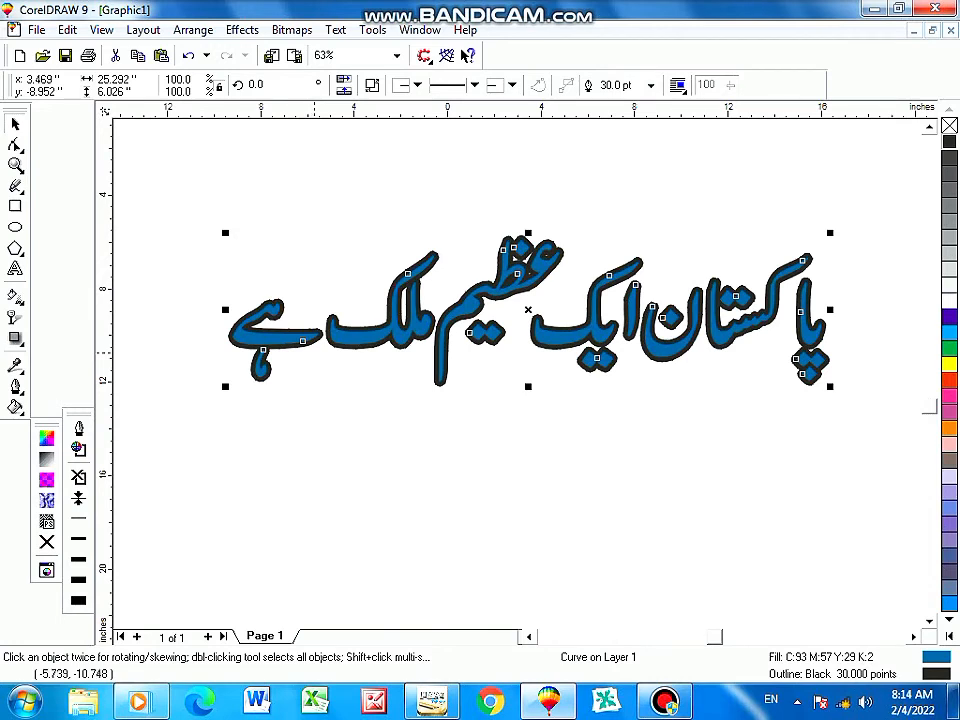
{"action": "key", "text": "g"}
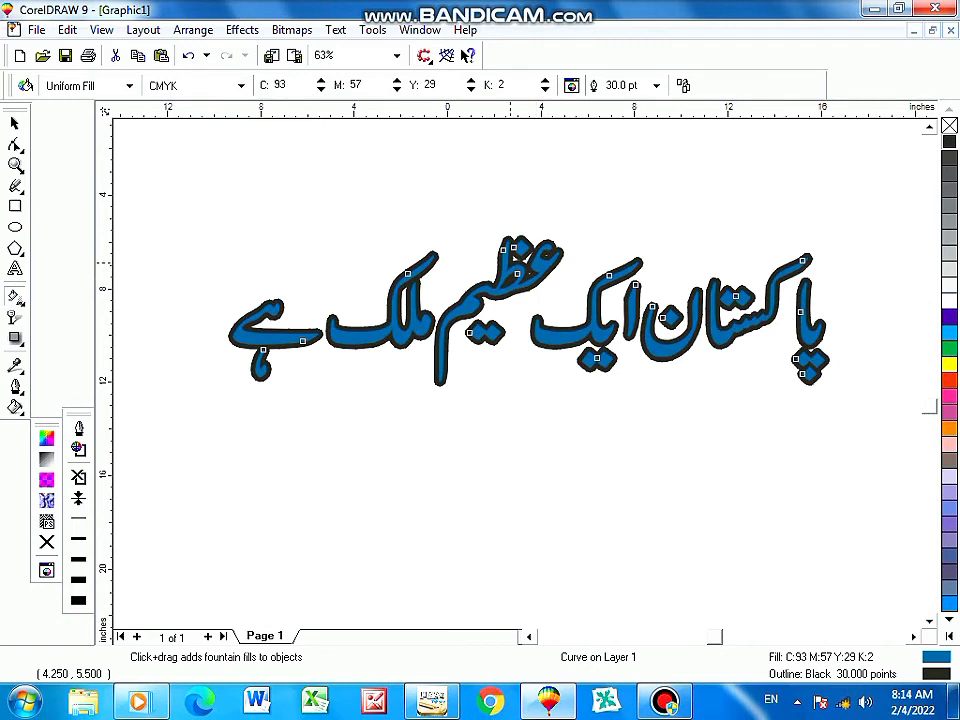
{"action": "left_click_drag", "start_coordinate": [510, 262], "coordinate": [509, 374]}
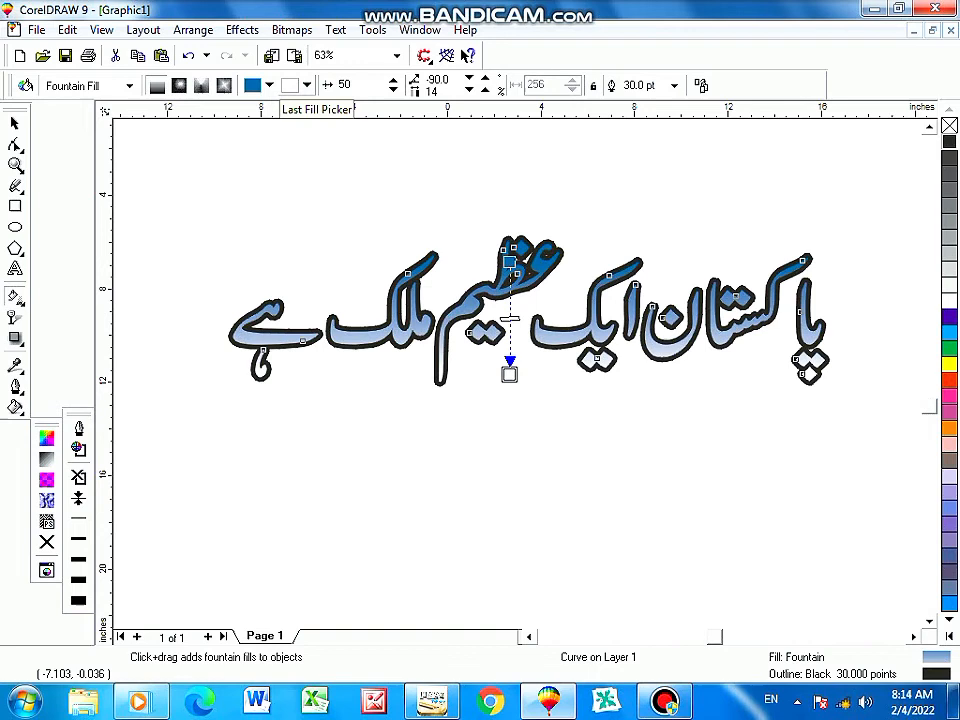
Set the fountain fill's end colour to yellow, and adjust its end point and its midpoint to about 44.
{"action": "left_click", "coordinate": [306, 85]}
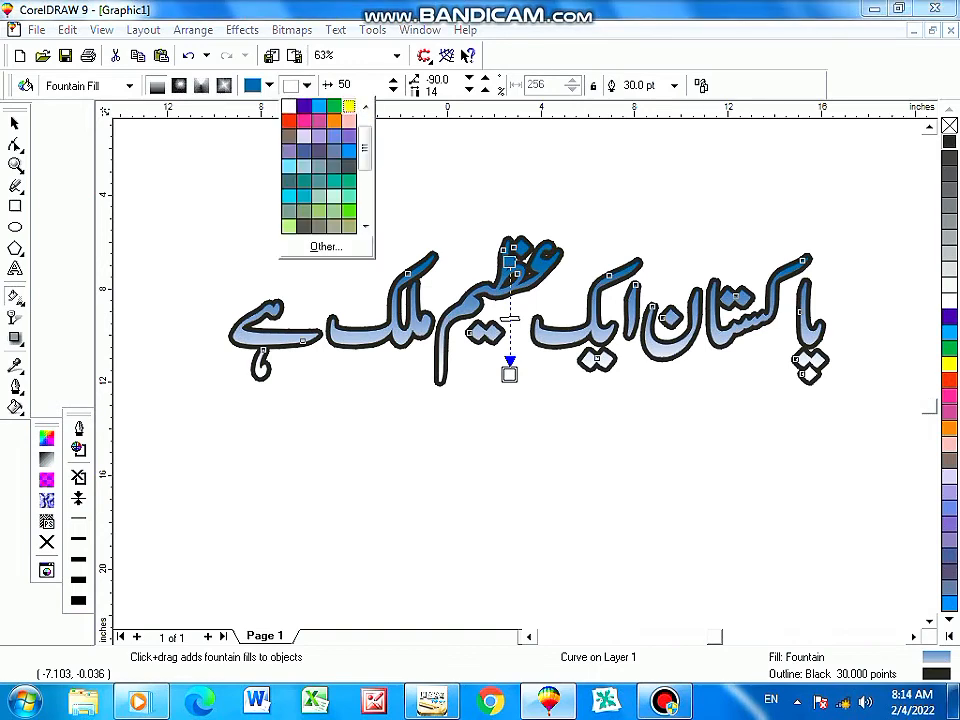
{"action": "left_click", "coordinate": [348, 106]}
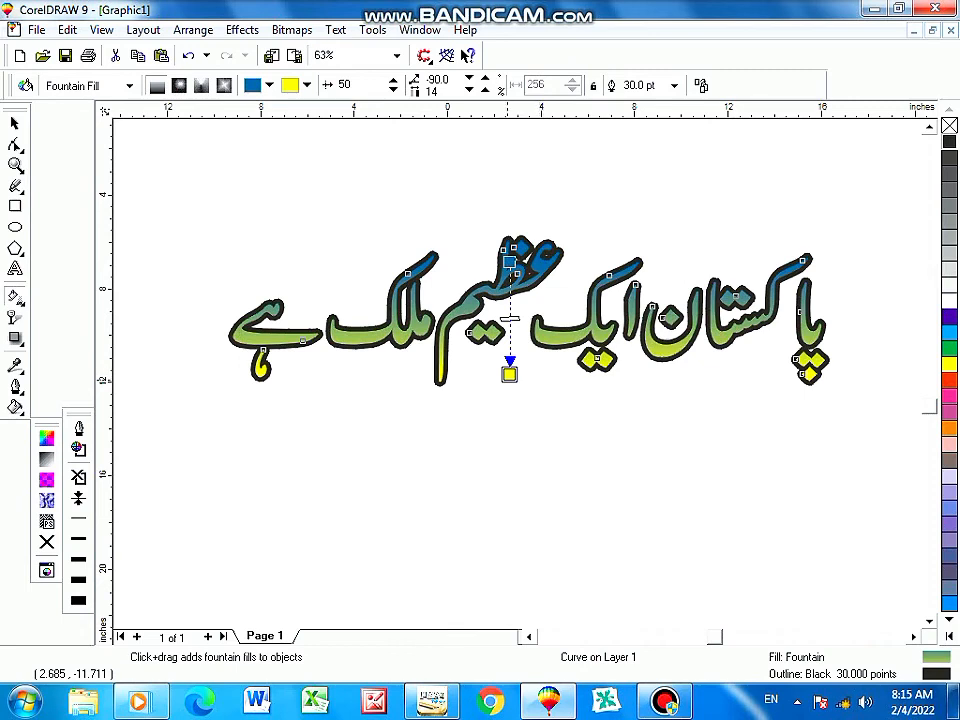
{"action": "mouse_move", "coordinate": [509, 374]}
{"action": "left_mouse_down"}
{"action": "mouse_move", "coordinate": [510, 443]}
{"action": "mouse_move", "coordinate": [514, 354]}
{"action": "mouse_move", "coordinate": [389, 396]}
{"action": "mouse_move", "coordinate": [566, 417]}
{"action": "mouse_move", "coordinate": [510, 386]}
{"action": "mouse_move", "coordinate": [510, 319]}
{"action": "mouse_move", "coordinate": [513, 366]}
{"action": "left_mouse_up"}
{"action": "mouse_move", "coordinate": [512, 315]}
{"action": "left_mouse_down"}
{"action": "mouse_move", "coordinate": [514, 336]}
{"action": "mouse_move", "coordinate": [515, 292]}
{"action": "mouse_move", "coordinate": [514, 306]}
{"action": "left_mouse_up"}
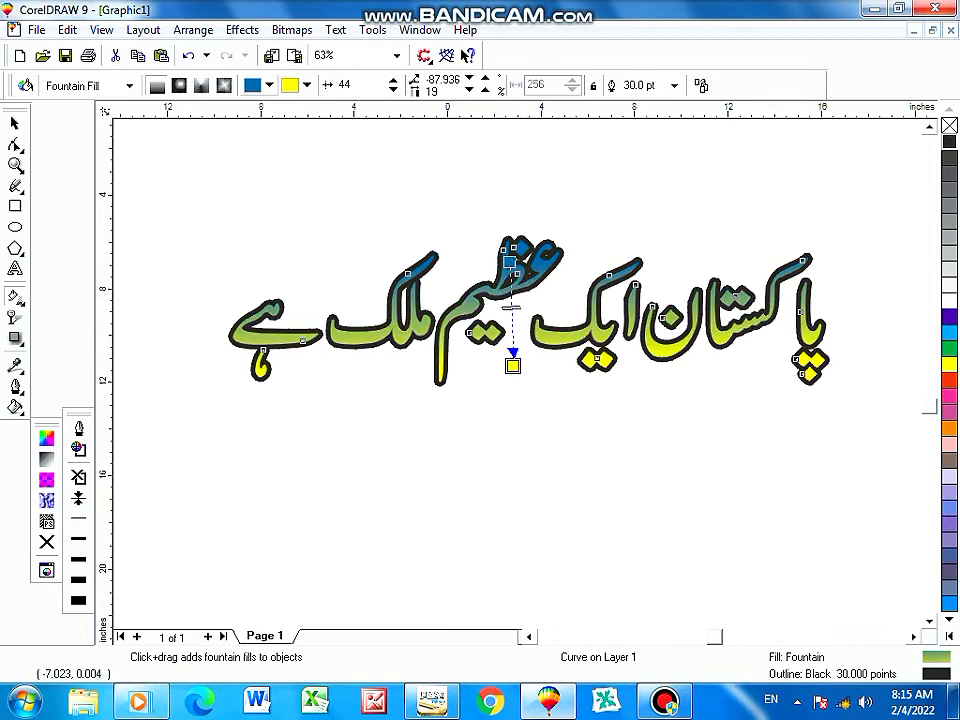
Set the fountain fill's start colour to pink and reshape the fill to run nearly vertically, at about -89.1 degrees.
{"action": "left_click", "coordinate": [268, 85]}
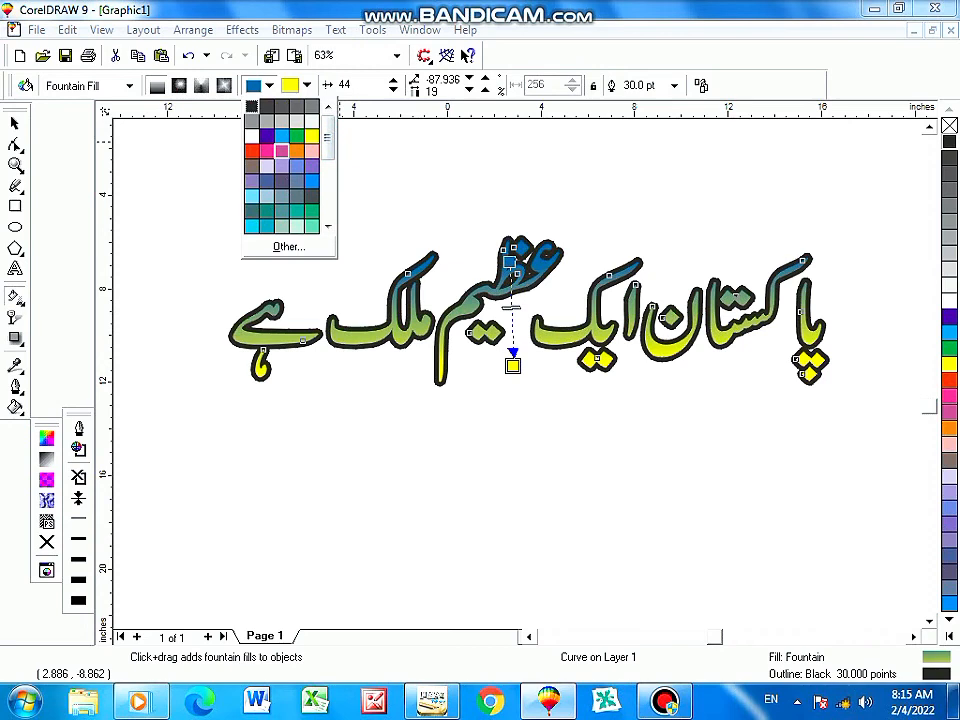
{"action": "left_click", "coordinate": [267, 150]}
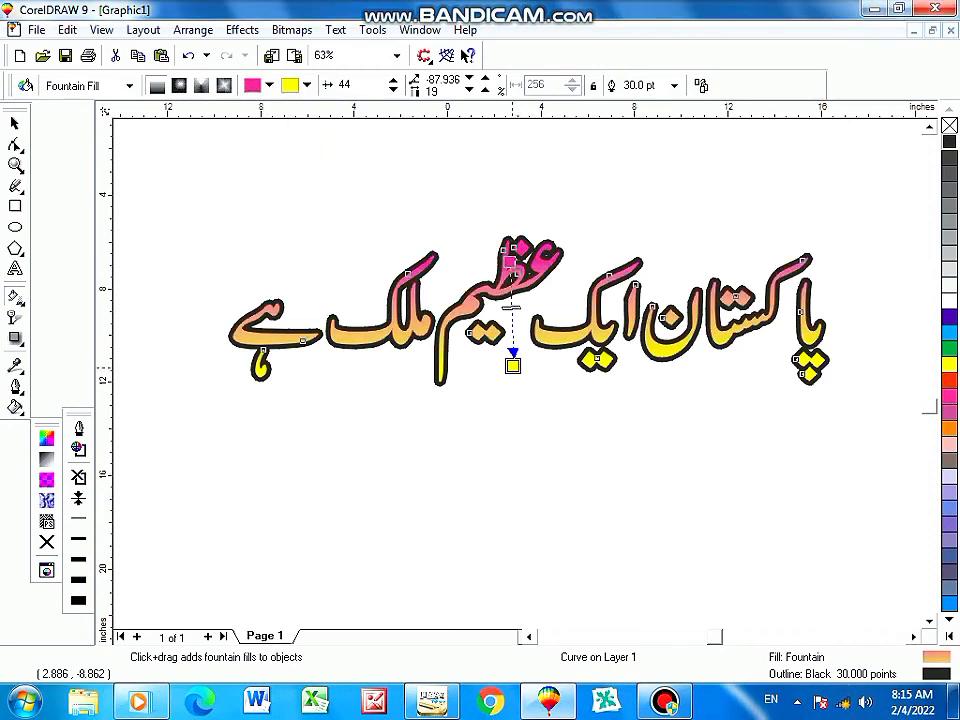
{"action": "mouse_move", "coordinate": [512, 365]}
{"action": "left_mouse_down"}
{"action": "mouse_move", "coordinate": [511, 387]}
{"action": "mouse_move", "coordinate": [511, 365]}
{"action": "left_mouse_up"}
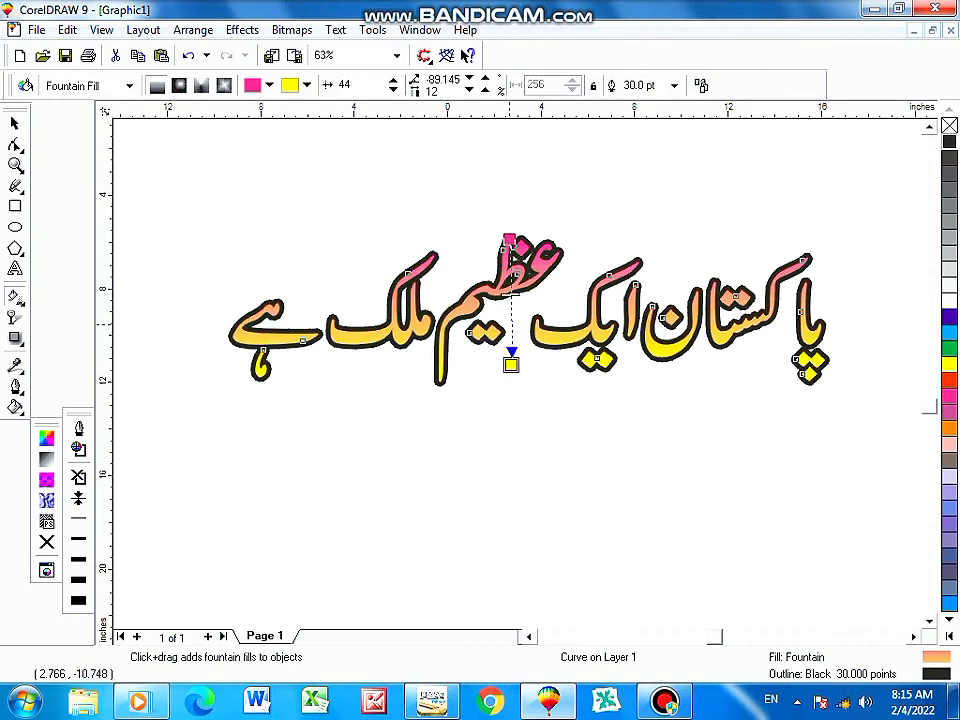
{"action": "left_click_drag", "start_coordinate": [511, 352], "coordinate": [509, 334]}
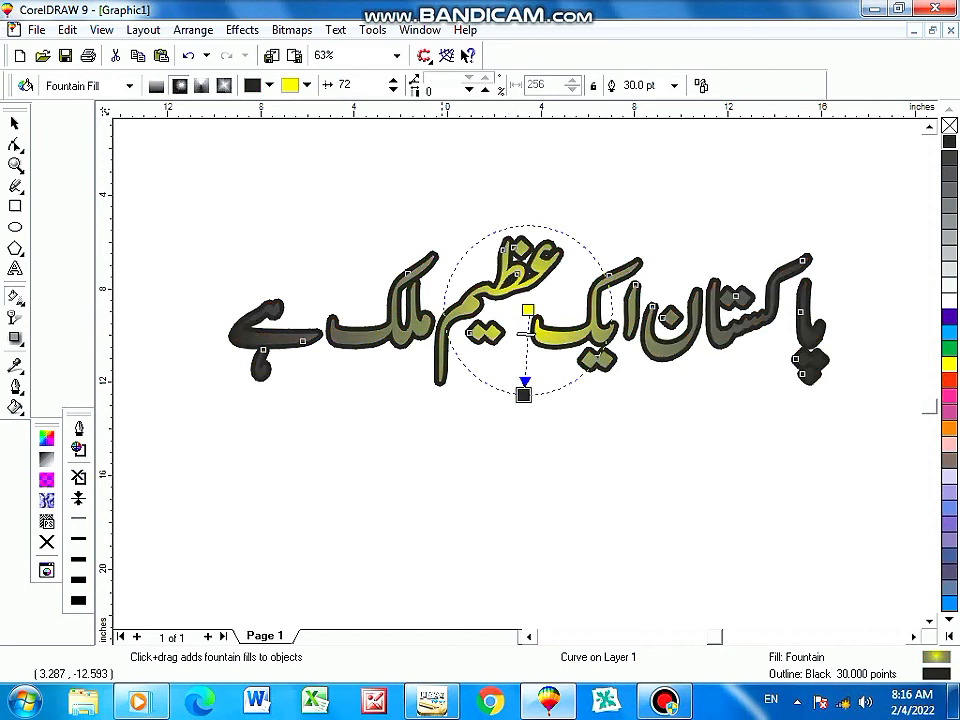
Try yellow and white radial and conical fountain fills on the text, widening the radial circle and turning the conical fill downward.
{"action": "mouse_move", "coordinate": [523, 395]}
{"action": "left_mouse_down"}
{"action": "mouse_move", "coordinate": [525, 469]}
{"action": "mouse_move", "coordinate": [551, 569]}
{"action": "mouse_move", "coordinate": [511, 349]}
{"action": "mouse_move", "coordinate": [536, 532]}
{"action": "left_mouse_up"}
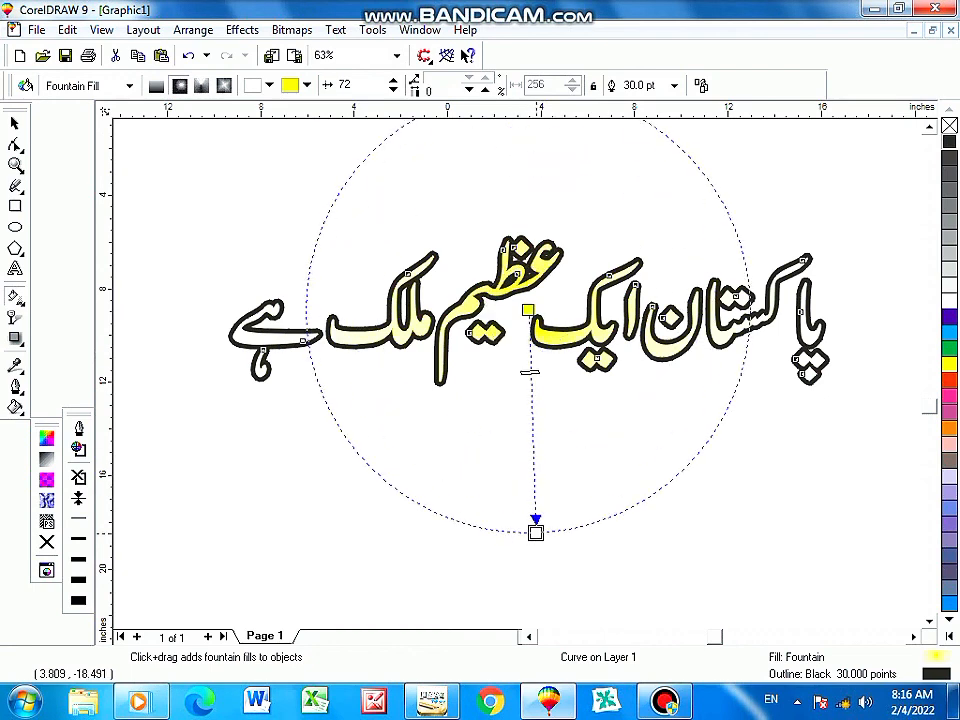
{"action": "mouse_move", "coordinate": [531, 372]}
{"action": "left_mouse_down"}
{"action": "mouse_move", "coordinate": [533, 467]}
{"action": "mouse_move", "coordinate": [528, 342]}
{"action": "left_mouse_up"}
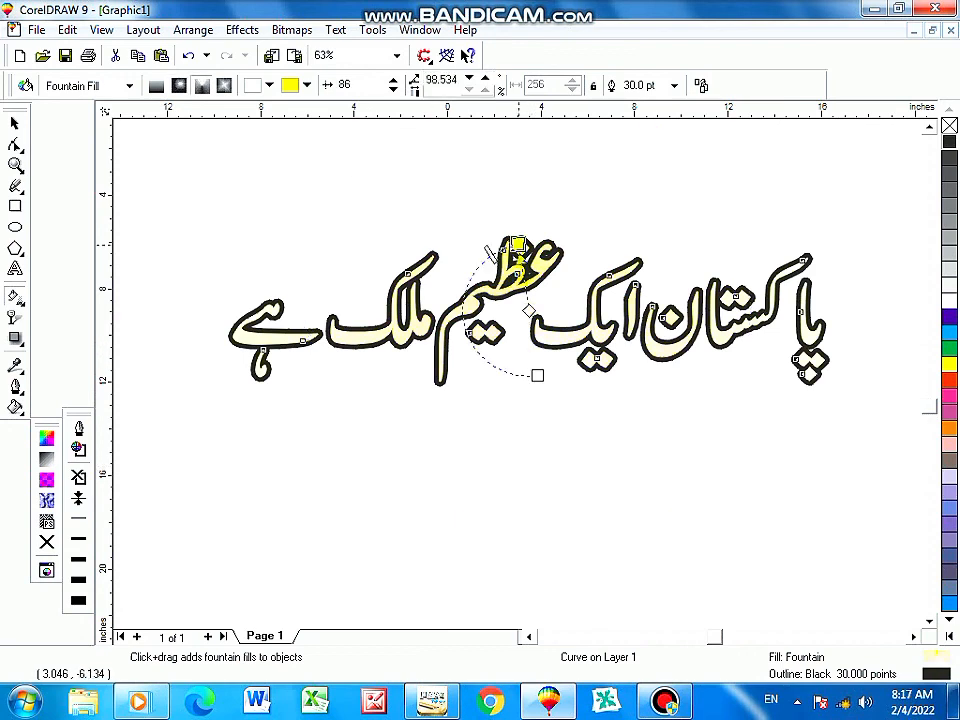
{"action": "mouse_move", "coordinate": [518, 245]}
{"action": "left_mouse_down"}
{"action": "mouse_move", "coordinate": [457, 309]}
{"action": "mouse_move", "coordinate": [444, 384]}
{"action": "mouse_move", "coordinate": [505, 409]}
{"action": "mouse_move", "coordinate": [511, 440]}
{"action": "mouse_move", "coordinate": [609, 369]}
{"action": "mouse_move", "coordinate": [615, 352]}
{"action": "mouse_move", "coordinate": [654, 390]}
{"action": "mouse_move", "coordinate": [538, 425]}
{"action": "left_mouse_up"}
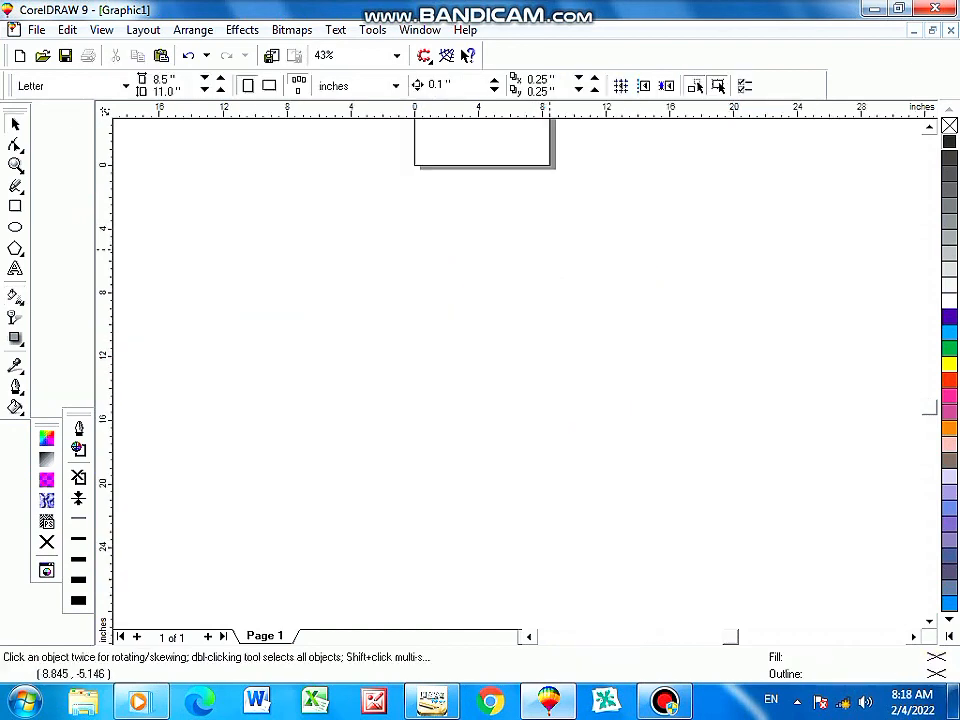
Undo the deletion of the fountain-filled text line.
{"action": "scroll", "coordinate": [555, 248], "scroll_direction": "down", "scroll_amount": 1}
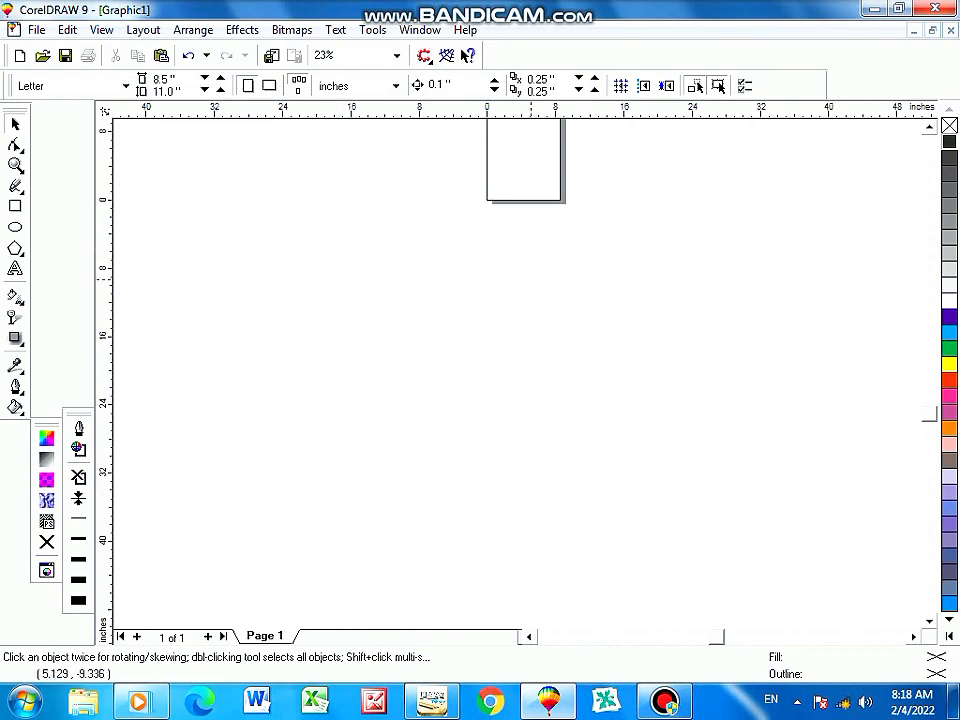
{"action": "key", "text": "ctrl+z"}
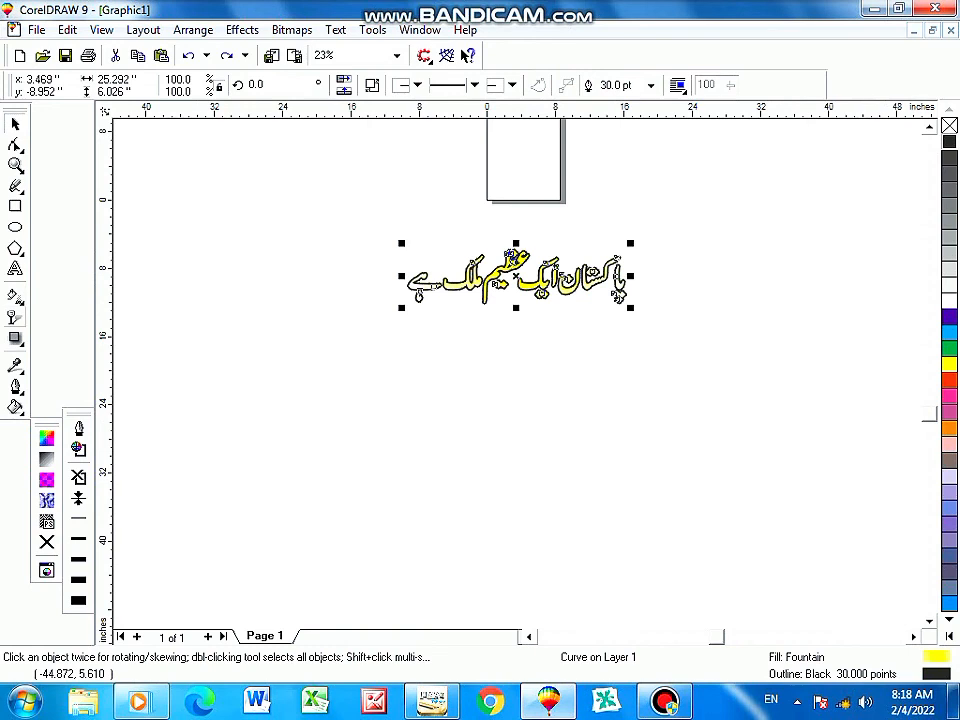
{"action": "left_click", "coordinate": [15, 318]}
{"action": "left_click", "coordinate": [15, 339]}
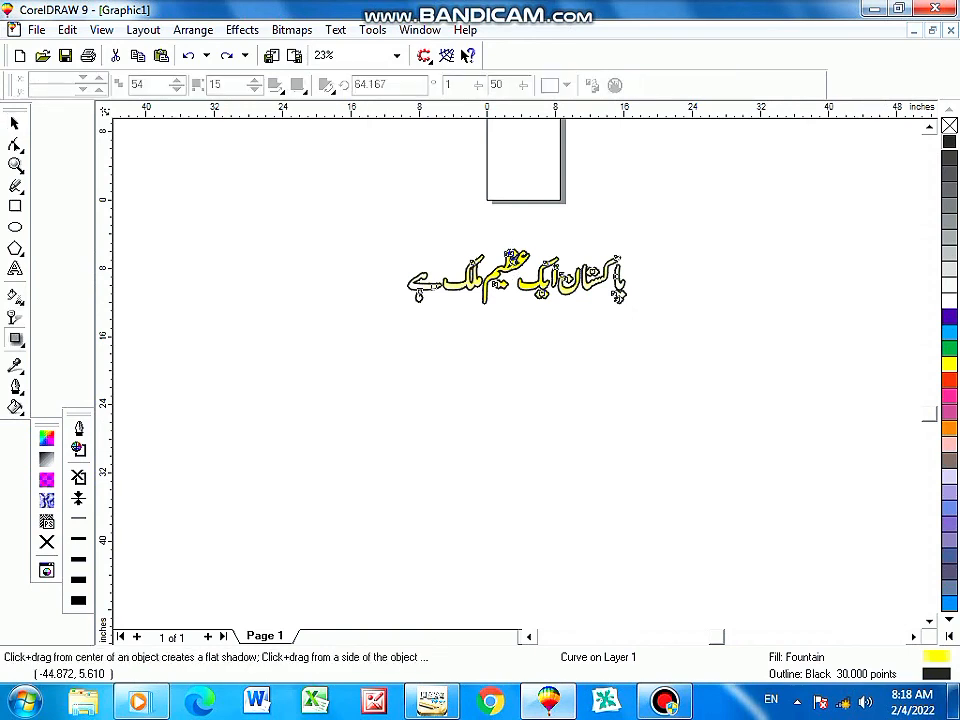
Reshape the text's square fountain fill to point upward at about 86.9 degrees, with its midpoint at 70.
{"action": "key", "text": "g"}
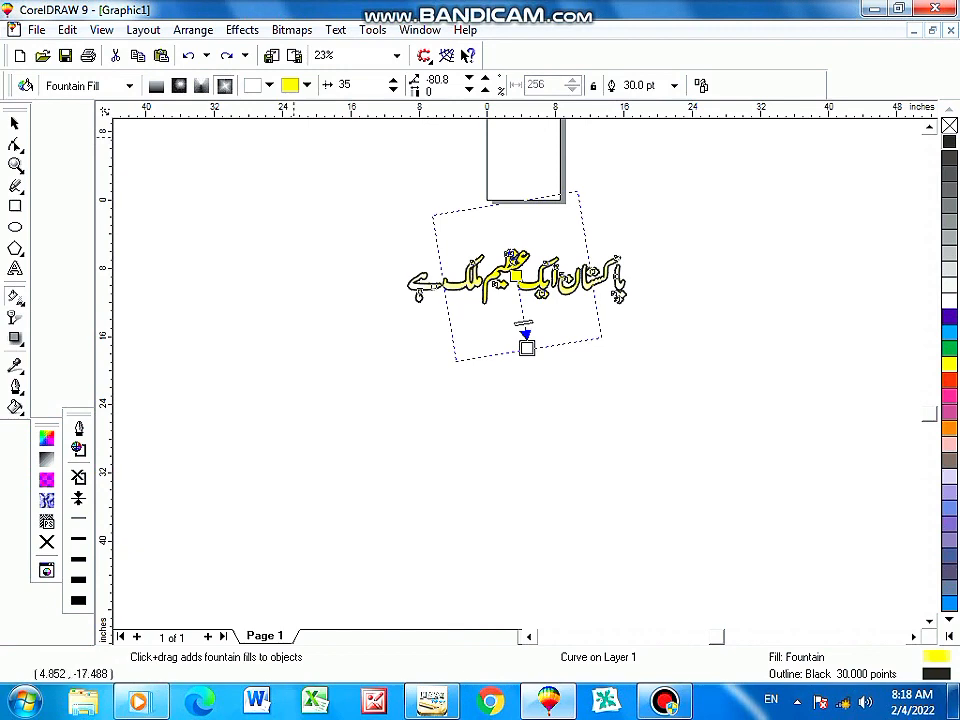
{"action": "left_click_drag", "start_coordinate": [528, 349], "coordinate": [528, 287]}
{"action": "key", "text": "shift+F2"}
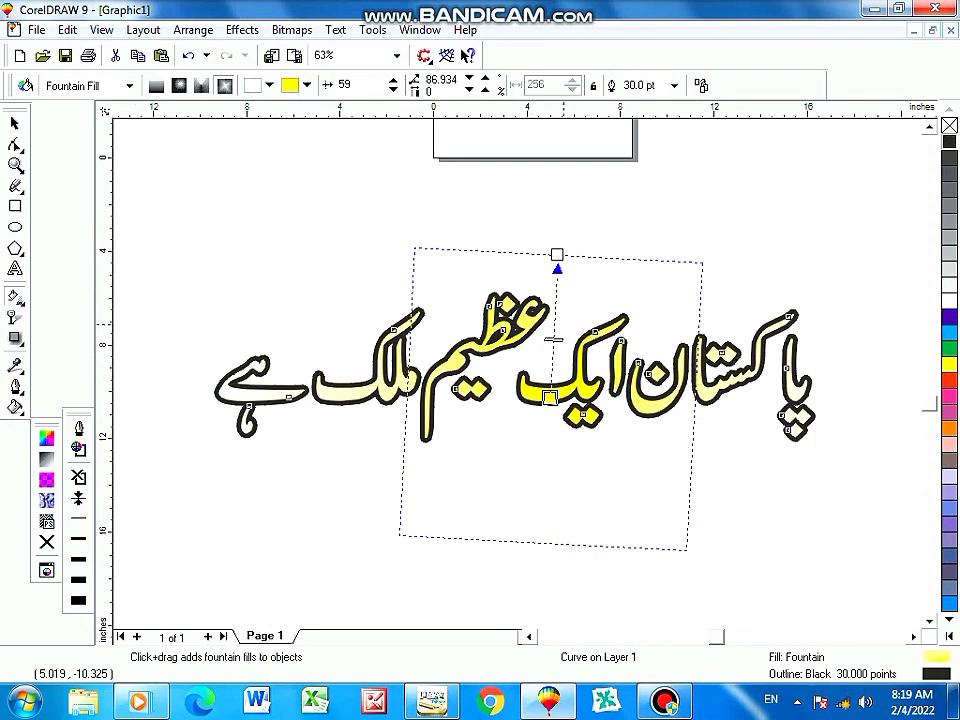
{"action": "mouse_move", "coordinate": [554, 340]}
{"action": "left_mouse_down"}
{"action": "mouse_move", "coordinate": [552, 309]}
{"action": "mouse_move", "coordinate": [552, 355]}
{"action": "left_mouse_up"}
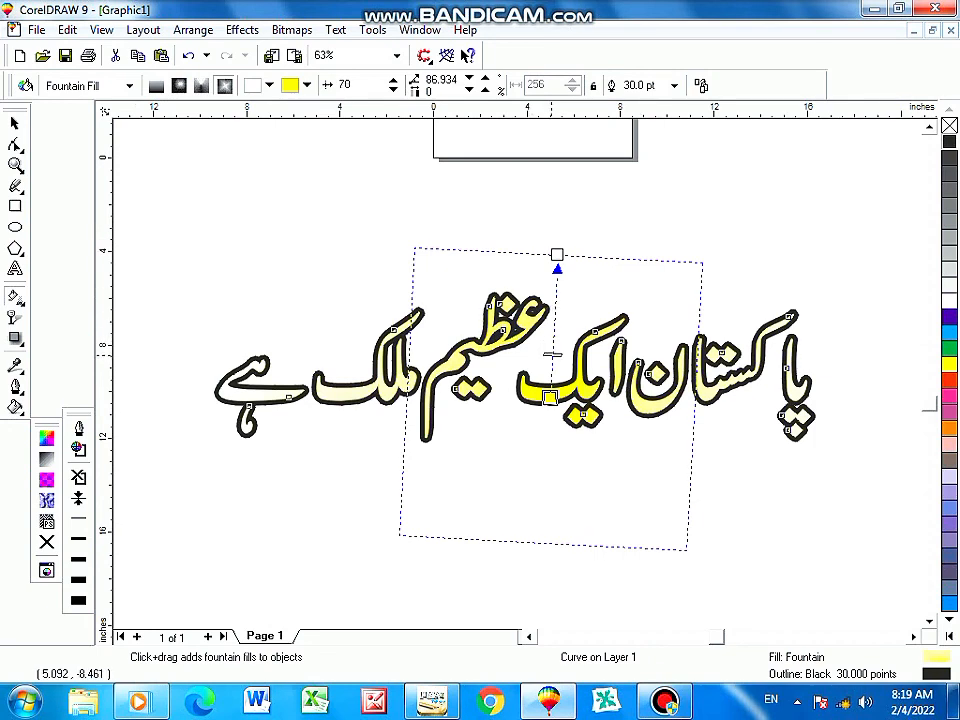
Select the fountain-filled text line and delete it, leaving the drawing area empty.
{"action": "key", "text": "F4"}
{"action": "scroll", "coordinate": [556, 355], "scroll_direction": "down", "scroll_amount": 1}
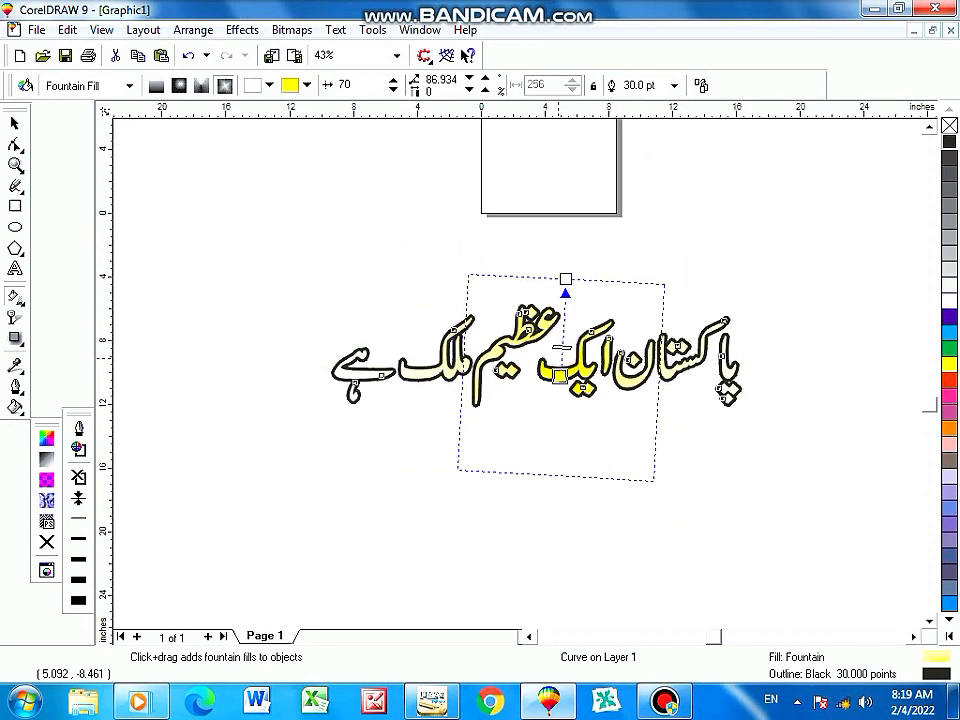
{"action": "scroll", "coordinate": [562, 348], "scroll_direction": "down", "scroll_amount": 1}
{"action": "left_click", "coordinate": [15, 124]}
{"action": "left_click_drag", "start_coordinate": [306, 262], "coordinate": [784, 483]}
{"action": "key", "text": "Delete"}
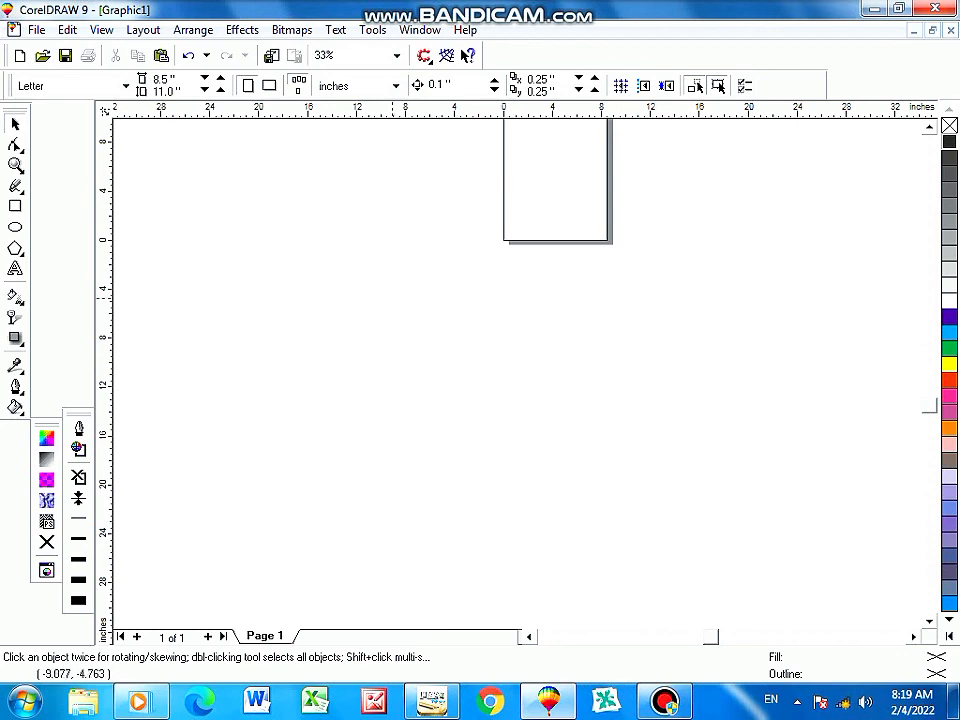
{"action": "scroll", "coordinate": [365, 260], "scroll_direction": "down", "scroll_amount": 1}
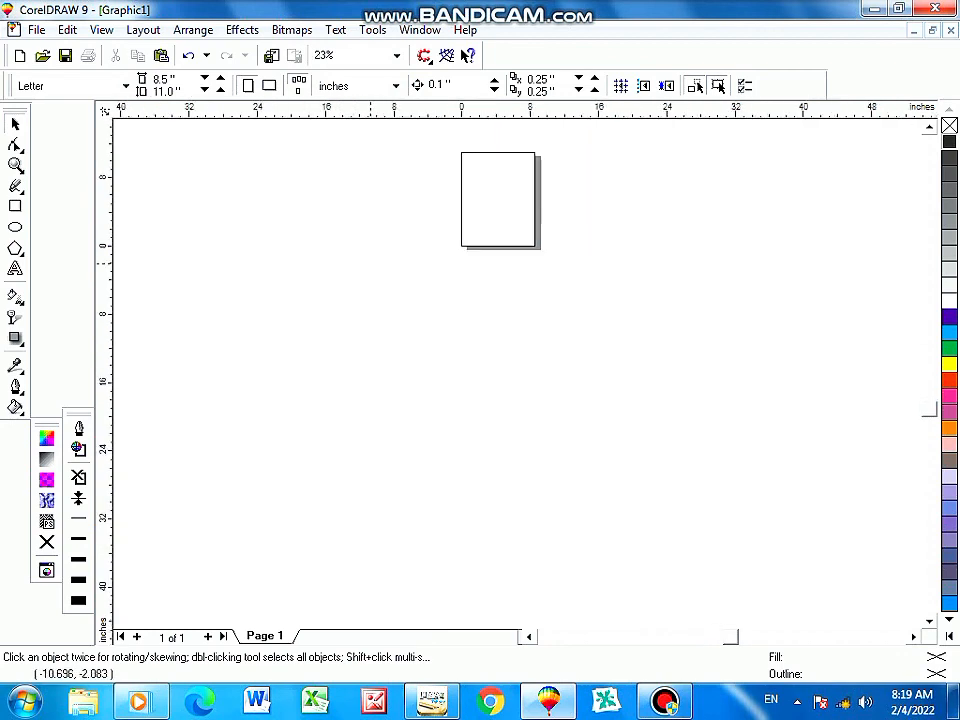